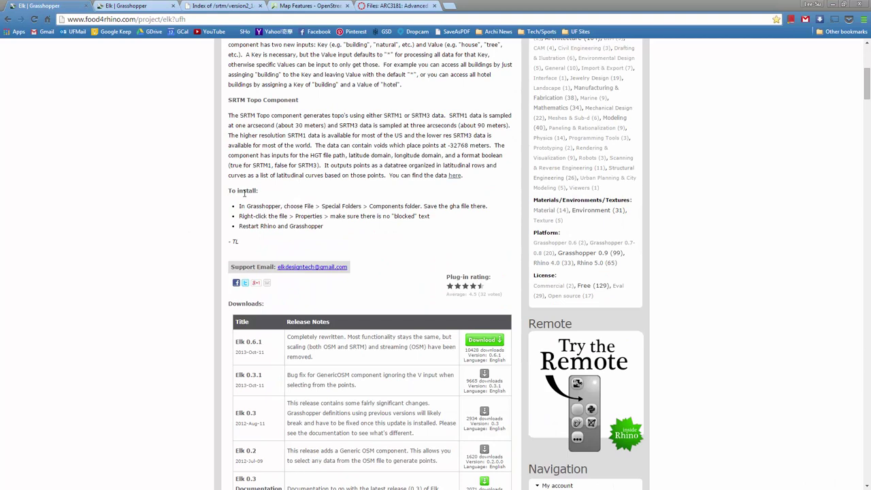
Read the "To install" instructions on the Elk plug-in page.
{"action": "left_click_drag", "start_coordinate": [229, 193], "coordinate": [292, 247]}
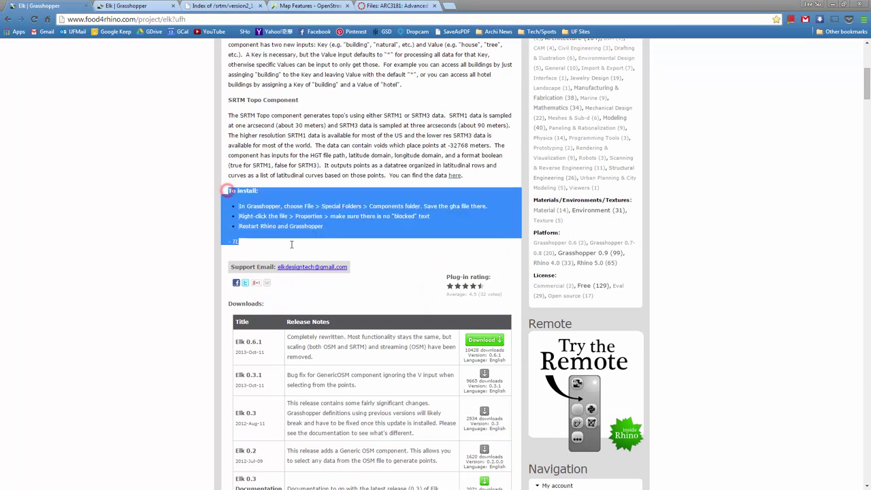
{"action": "left_click", "coordinate": [347, 247]}
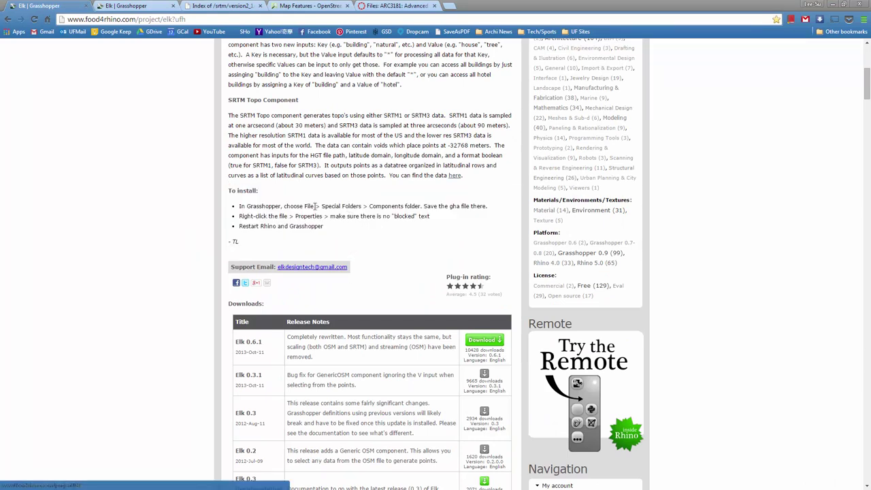
{"action": "left_click", "coordinate": [450, 205]}
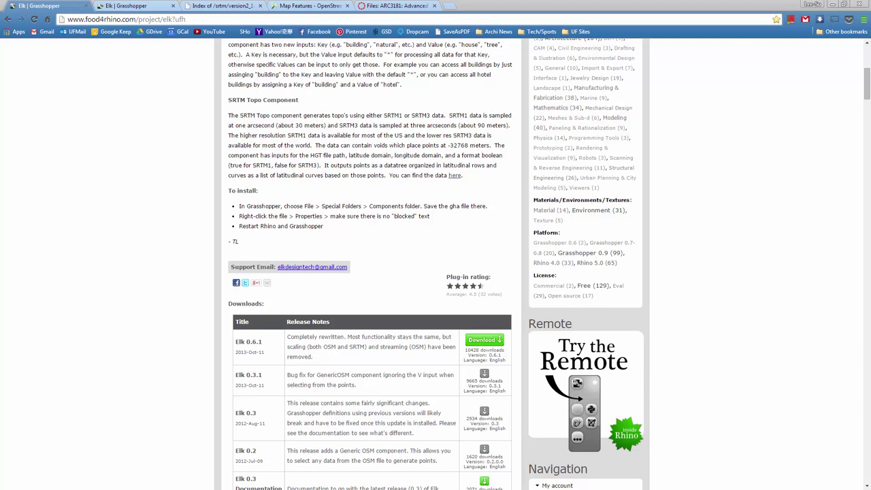
Copy the elk Grasshopper Assembly file from the Week04 Site Analysis folder, fitting the Type column to show the full file type.
{"action": "left_click", "coordinate": [217, 154]}
{"action": "left_click", "coordinate": [208, 145]}
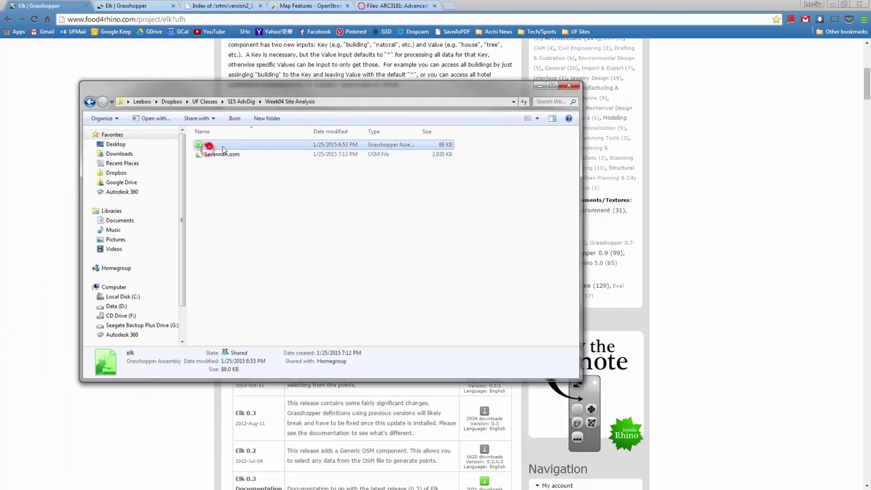
{"action": "double_click", "coordinate": [420, 131]}
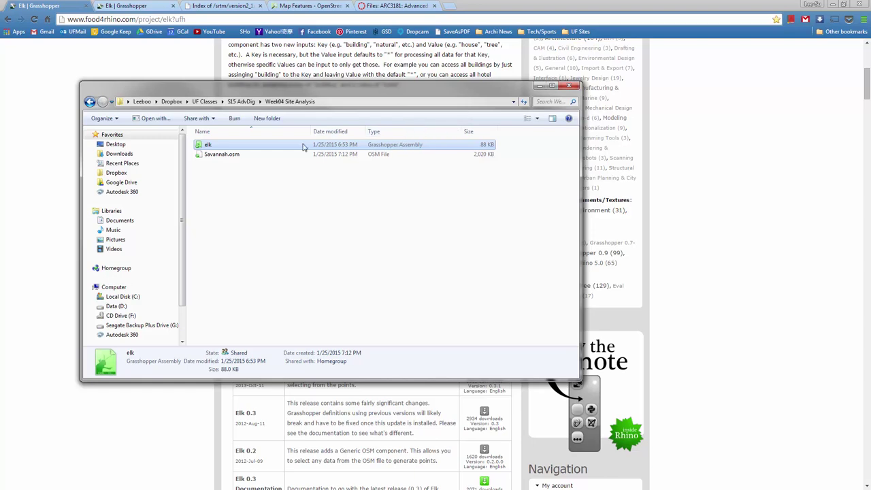
{"action": "right_click", "coordinate": [255, 148]}
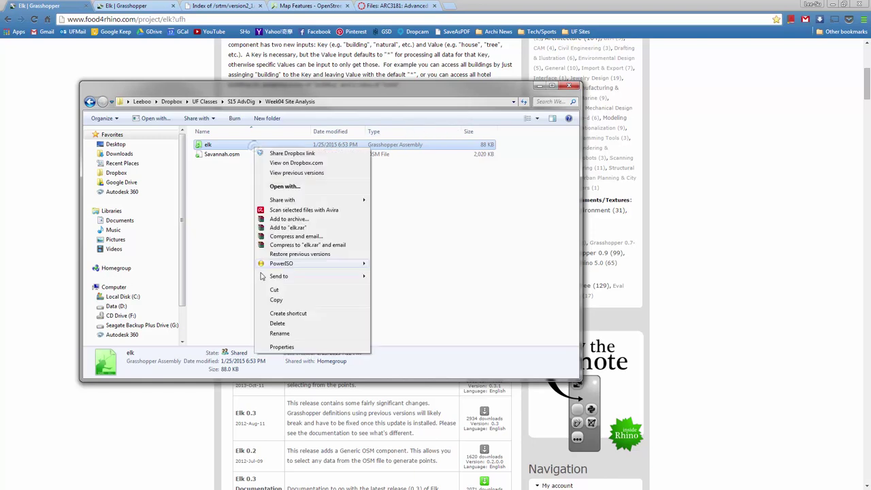
{"action": "left_click", "coordinate": [276, 299]}
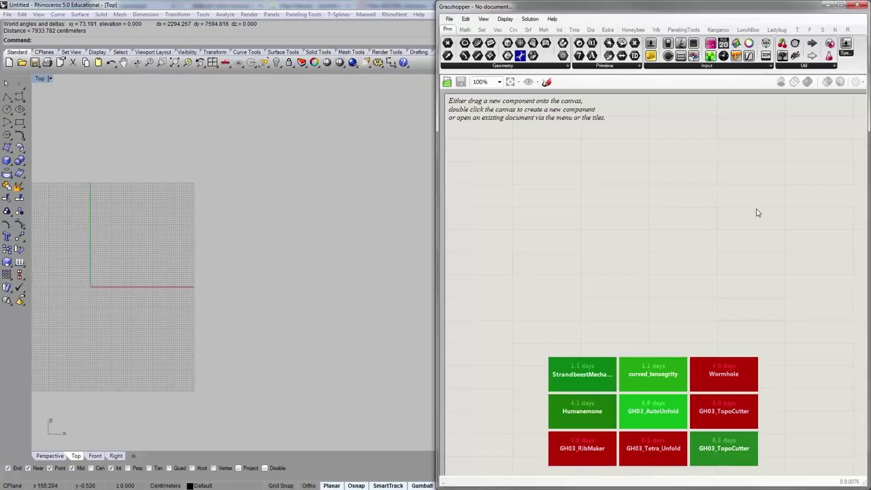
Open Grasshopper's Components Folder, check for the elk file, and close the folder.
{"action": "left_click", "coordinate": [603, 176]}
{"action": "left_click", "coordinate": [449, 19]}
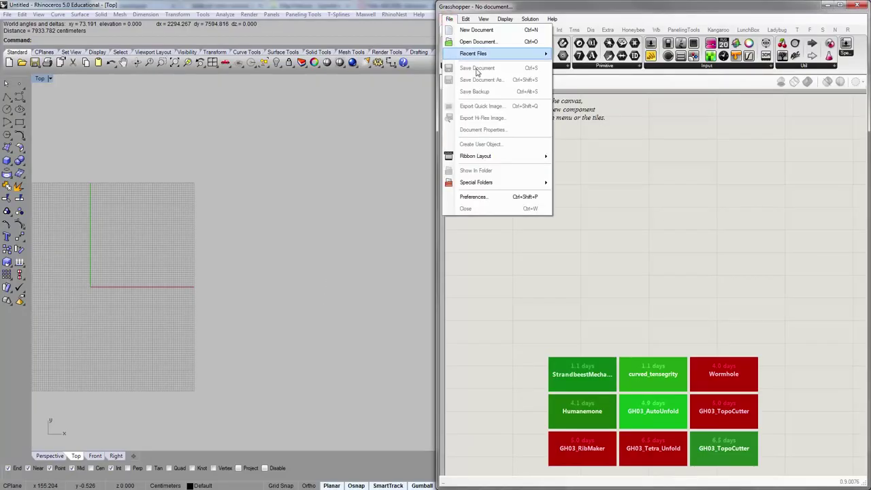
{"action": "mouse_move", "coordinate": [506, 188]}
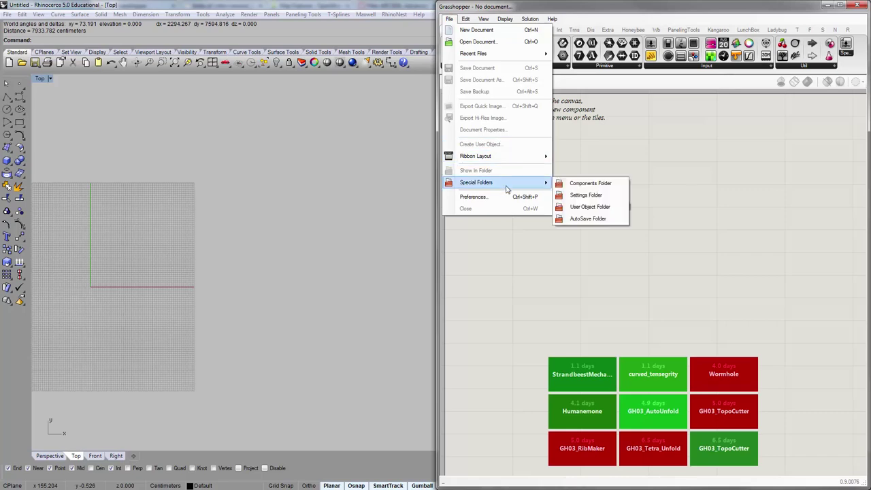
{"action": "left_click", "coordinate": [591, 183]}
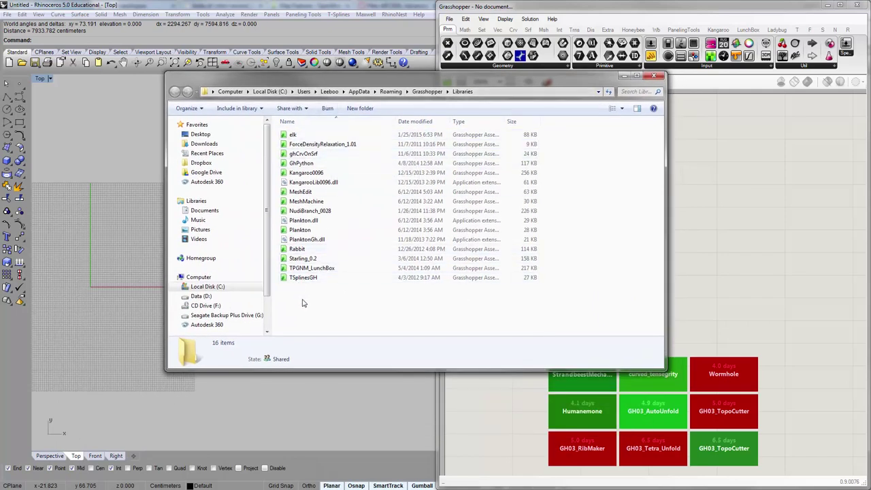
{"action": "left_click", "coordinate": [294, 134]}
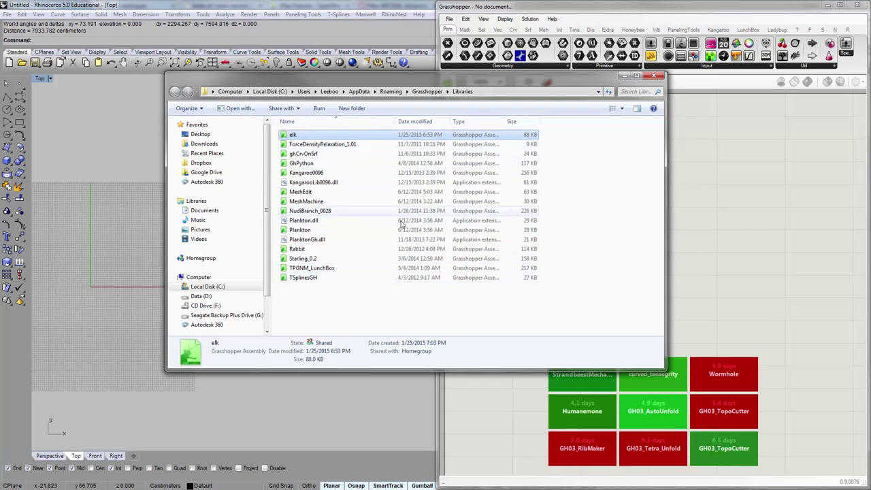
{"action": "left_click", "coordinate": [658, 77]}
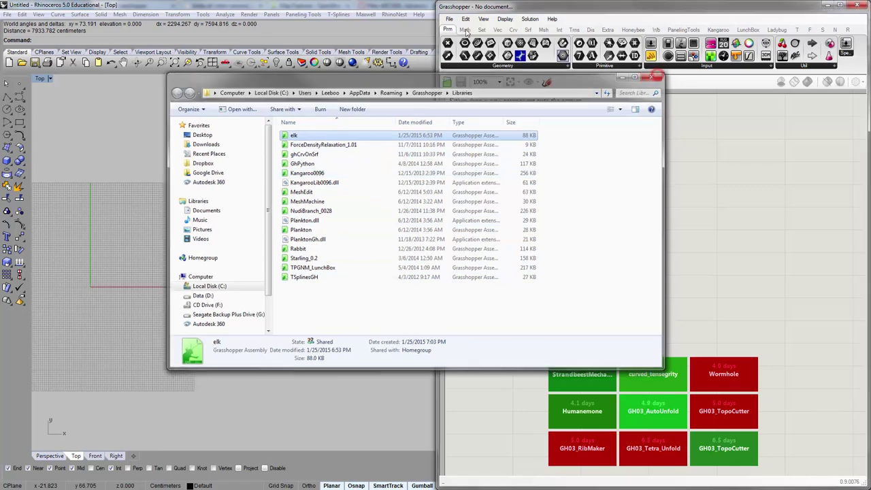
Reopen the Components Folder, fit the Type column to inspect the plug-in file types, and close the folder again.
{"action": "left_click", "coordinate": [449, 18]}
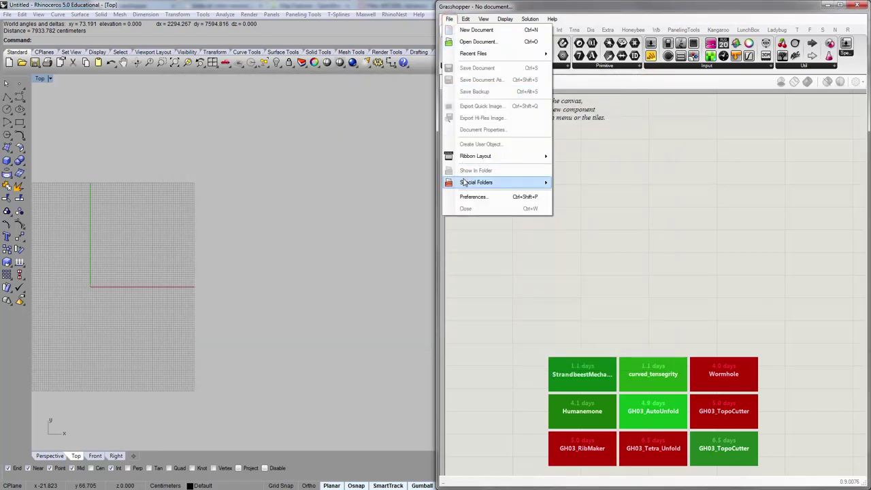
{"action": "mouse_move", "coordinate": [470, 182]}
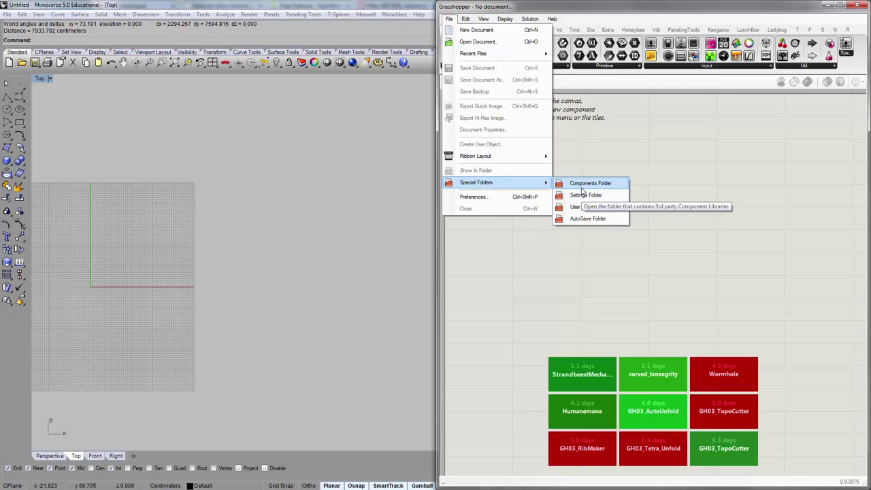
{"action": "left_click", "coordinate": [581, 186]}
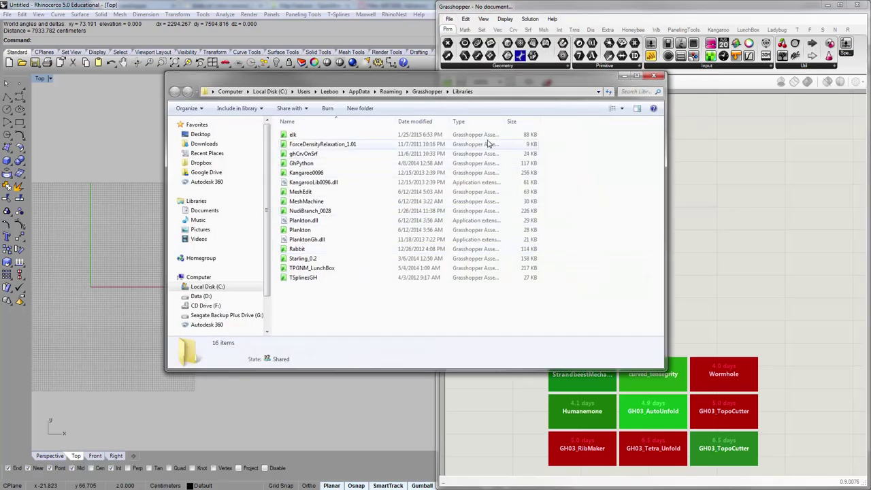
{"action": "double_click", "coordinate": [507, 123]}
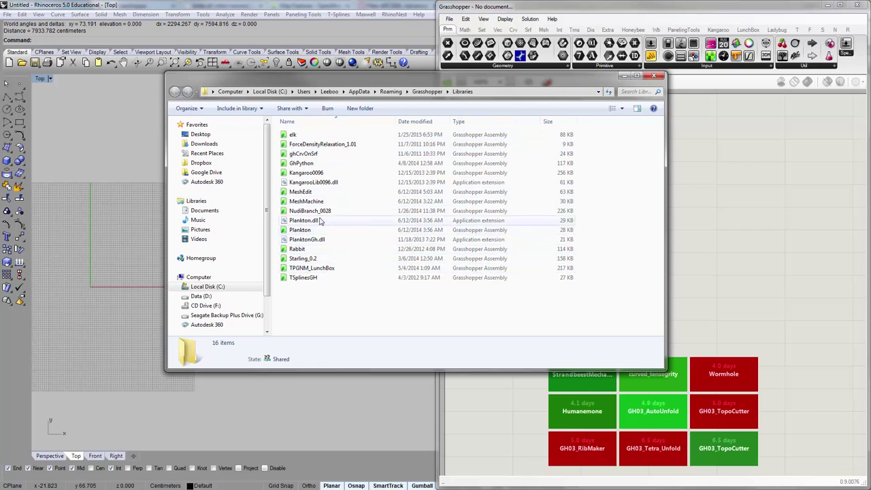
{"action": "left_click", "coordinate": [657, 76]}
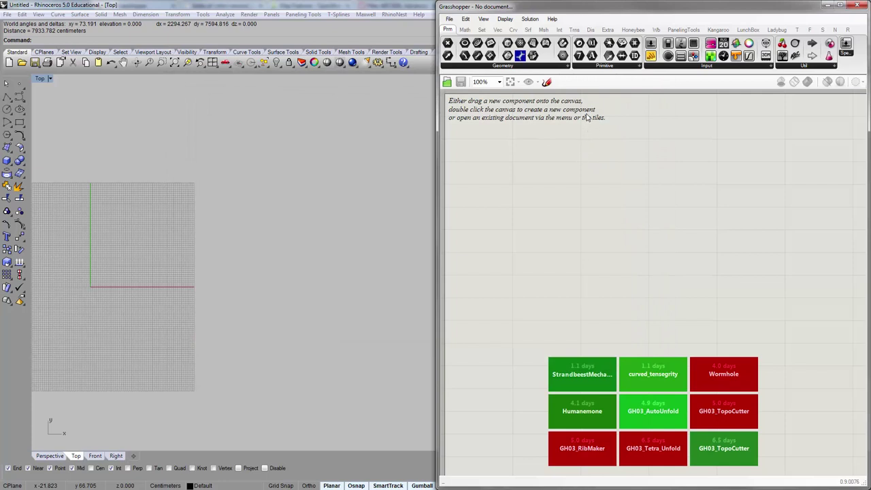
Close Grasshopper, unload it from Rhino with GrasshopperUnloadPlugin, and launch Grasshopper again.
{"action": "left_click", "coordinate": [864, 5]}
{"action": "left_click", "coordinate": [350, 183]}
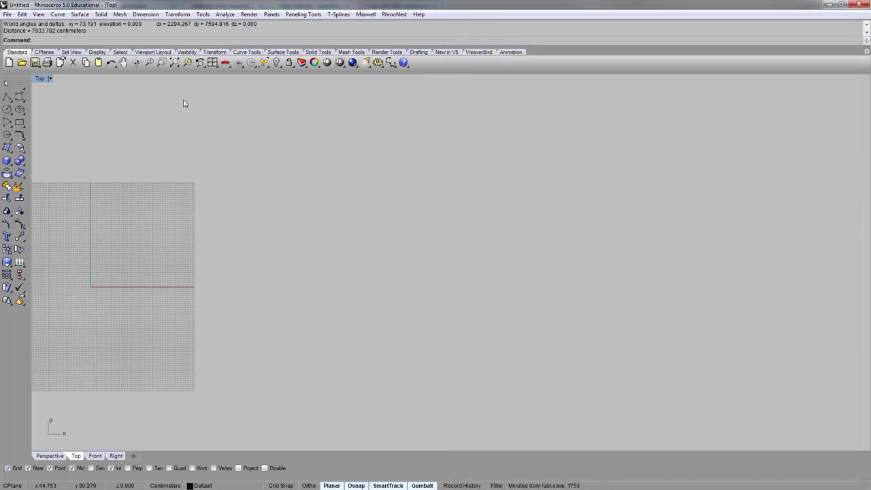
{"action": "type", "text": "Unlo"}
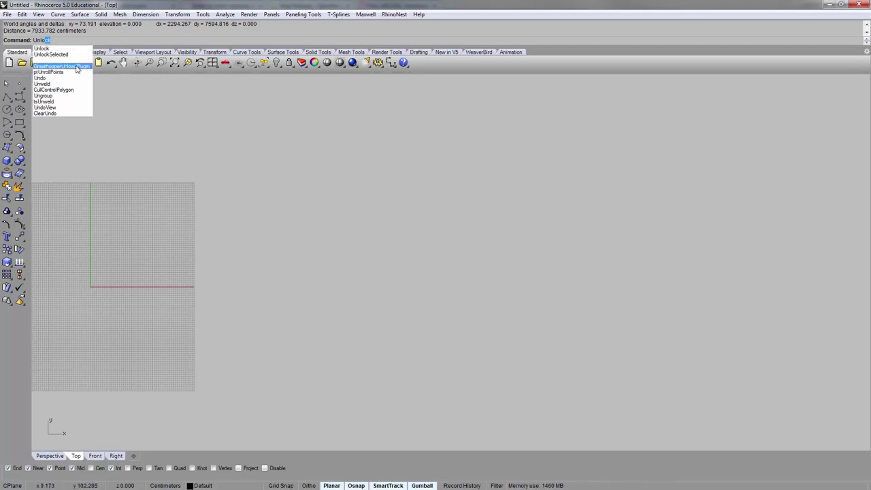
{"action": "left_click", "coordinate": [77, 67]}
{"action": "left_click", "coordinate": [221, 140]}
{"action": "type", "text": "gh"}
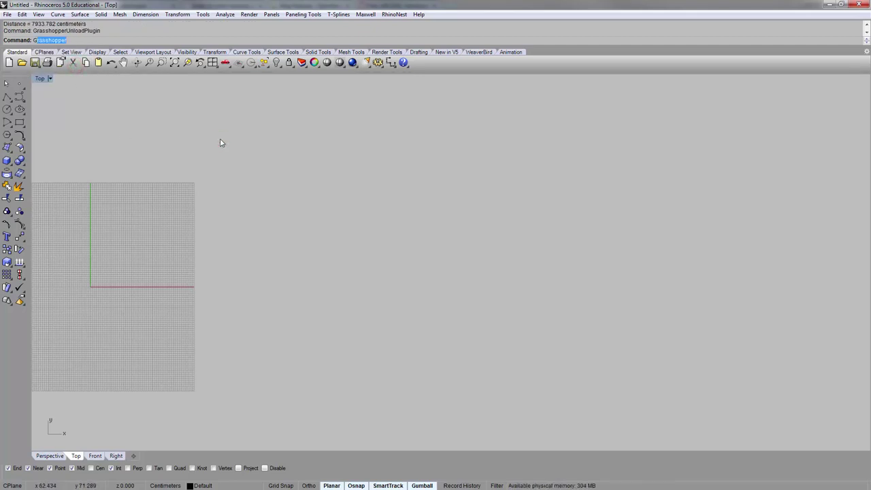
{"action": "key", "text": "Return"}
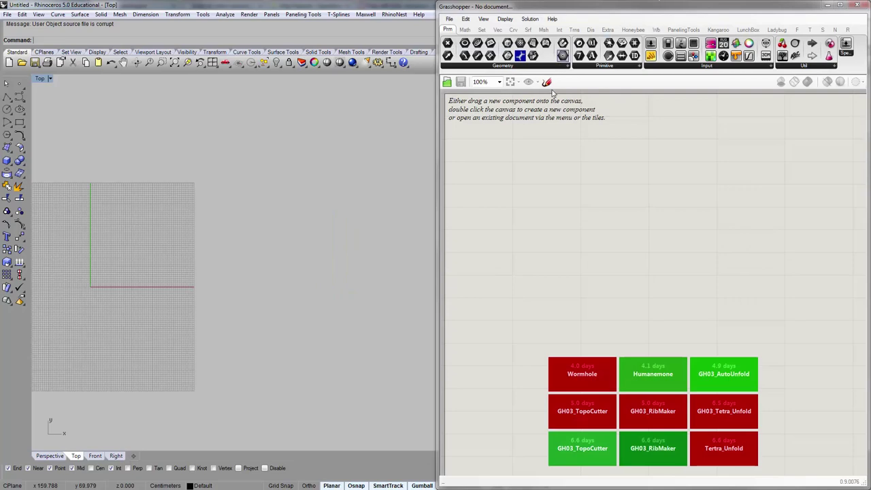
Widen the Grasshopper window and list all the Elk components in the Extra category.
{"action": "left_click_drag", "start_coordinate": [438, 138], "coordinate": [0, 136]}
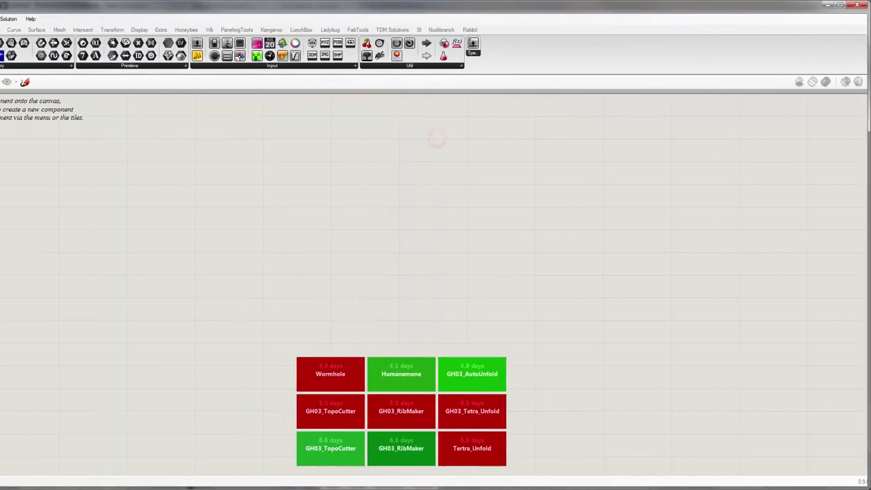
{"action": "left_click_drag", "start_coordinate": [181, 11], "coordinate": [870, 11]}
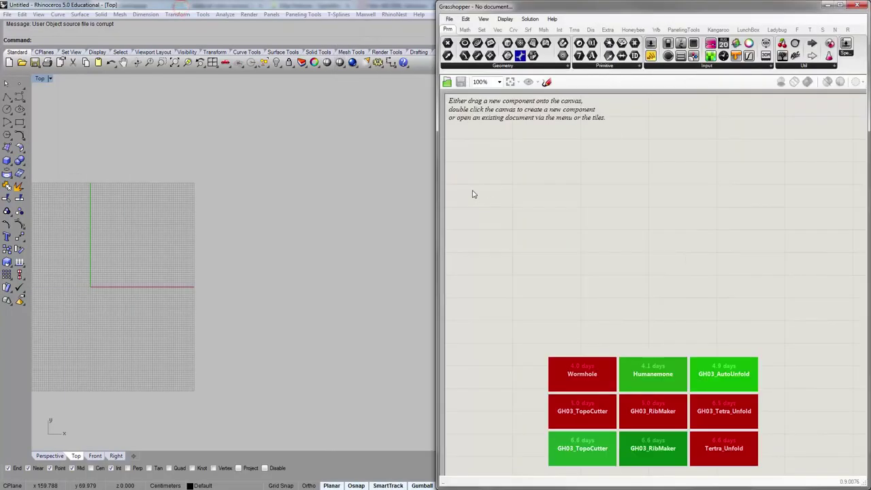
{"action": "left_click_drag", "start_coordinate": [436, 190], "coordinate": [128, 190]}
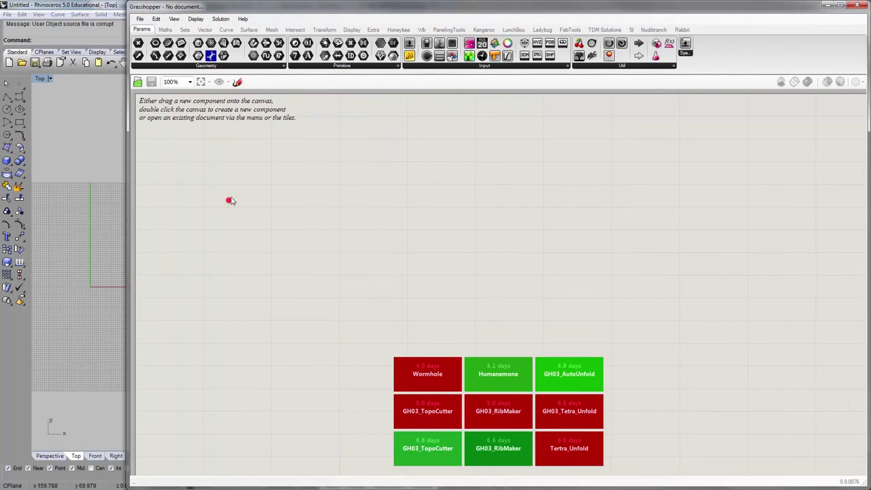
{"action": "left_click", "coordinate": [373, 30]}
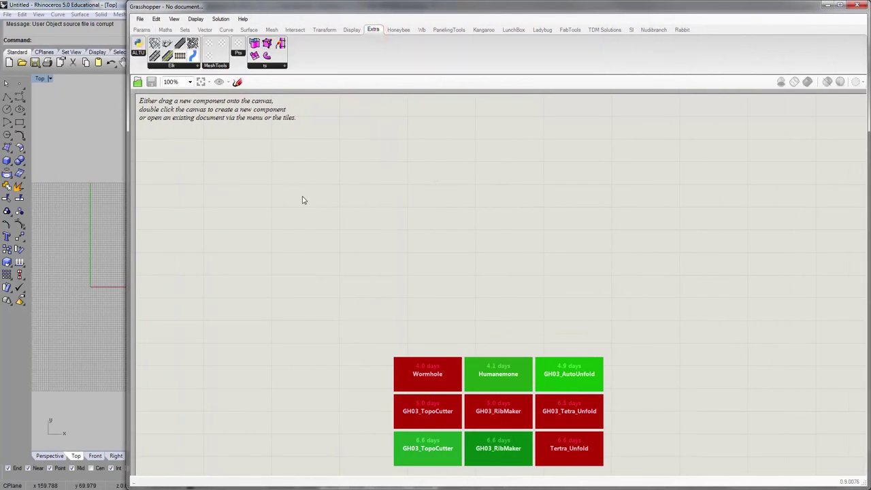
{"action": "left_click", "coordinate": [173, 66]}
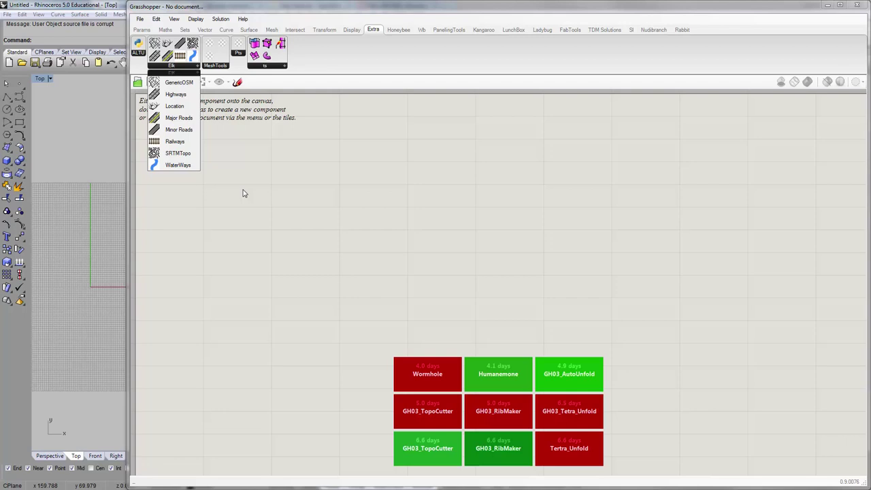
Place the Elk Location component on the canvas and narrow the Grasshopper window back to about half the screen.
{"action": "left_click", "coordinate": [174, 107]}
{"action": "left_click", "coordinate": [194, 148]}
{"action": "left_click_drag", "start_coordinate": [358, 238], "coordinate": [458, 227]}
{"action": "left_click", "coordinate": [399, 212]}
{"action": "left_click_drag", "start_coordinate": [127, 169], "coordinate": [441, 169]}
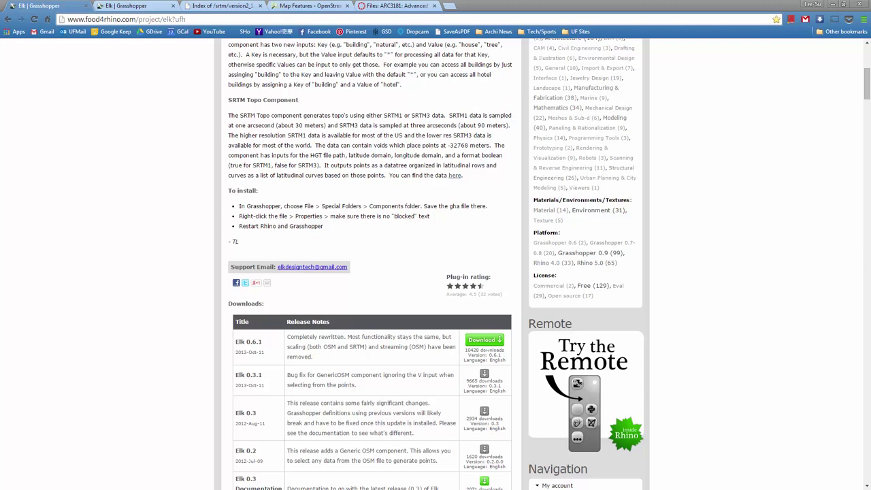
Open the Elk page's OpenStreetMap.org link in a new browser tab and close the duplicate Elk page.
{"action": "scroll", "coordinate": [163, 267], "scroll_direction": "up", "scroll_amount": 3}
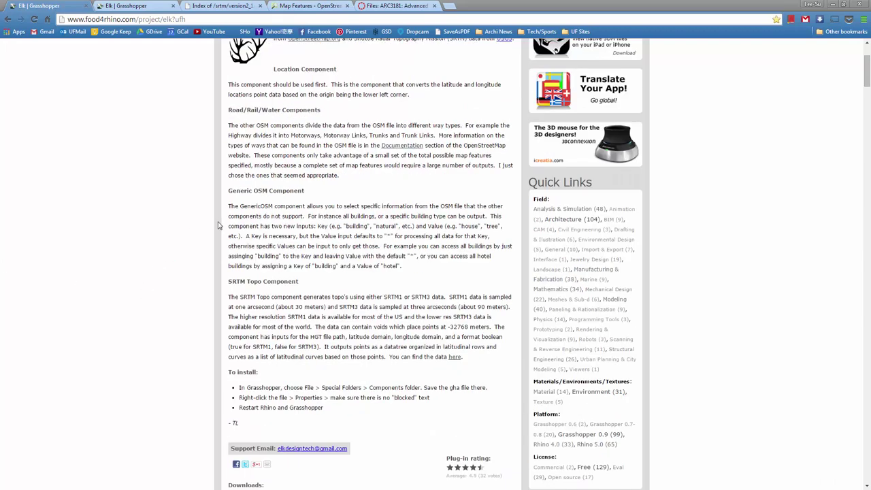
{"action": "scroll", "coordinate": [279, 140], "scroll_direction": "up", "scroll_amount": 2}
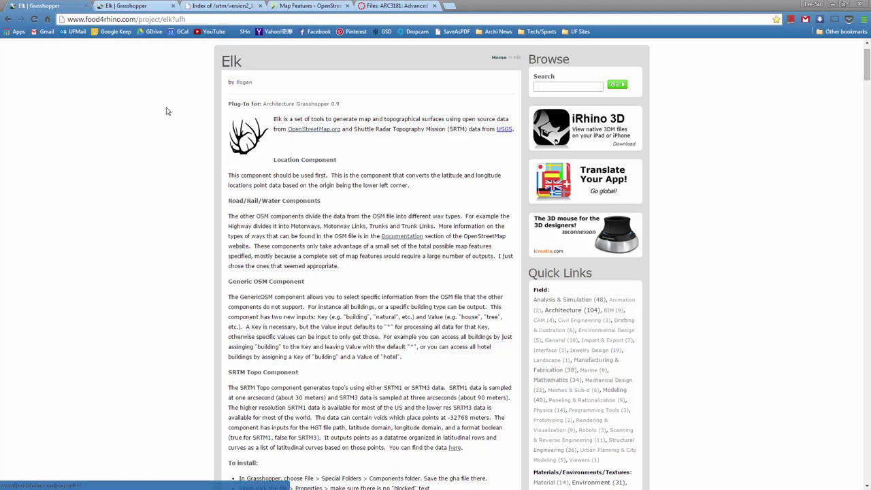
{"action": "right_click", "coordinate": [303, 131]}
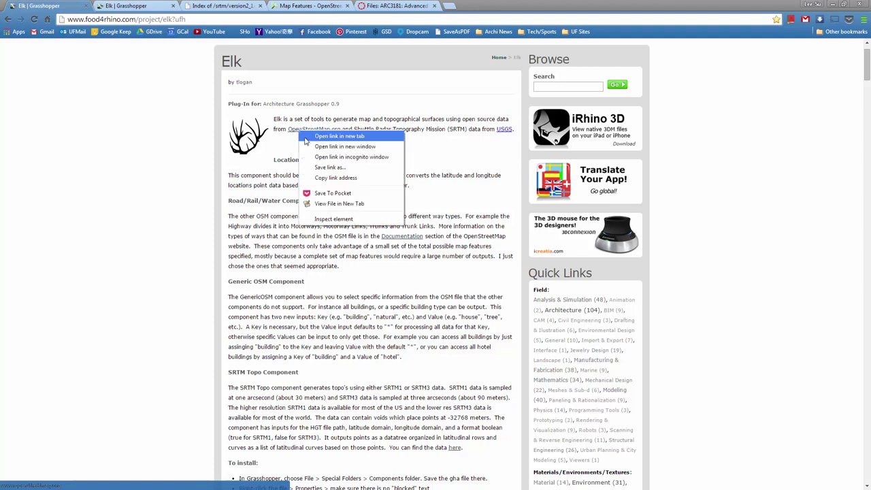
{"action": "left_click", "coordinate": [308, 138]}
{"action": "left_click", "coordinate": [129, 6]}
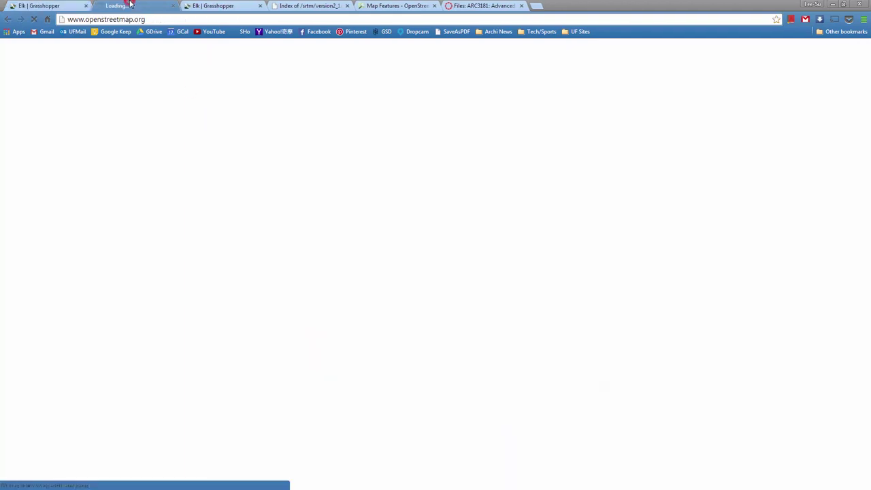
{"action": "left_click", "coordinate": [259, 5]}
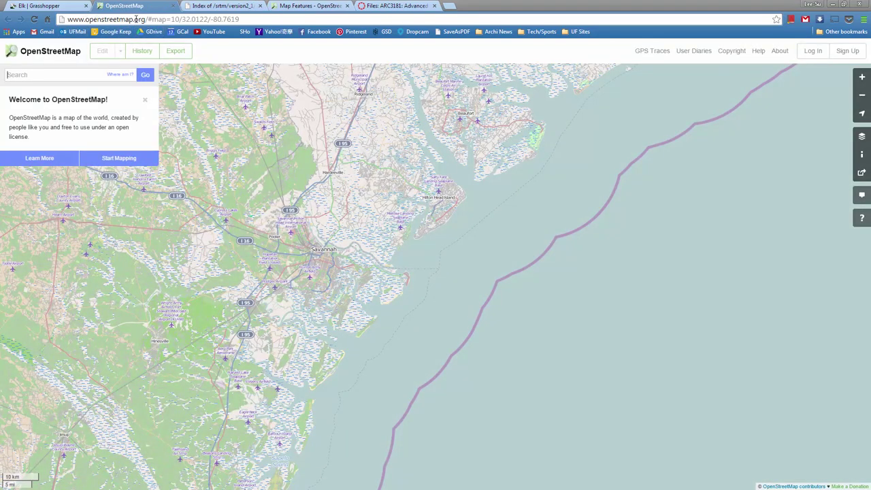
Search OpenStreetMap for charleston and open the city result for Charleston, Charleston County, South Carolina.
{"action": "left_click_drag", "start_coordinate": [221, 224], "coordinate": [328, 197]}
{"action": "scroll", "coordinate": [421, 276], "scroll_direction": "down", "scroll_amount": 1}
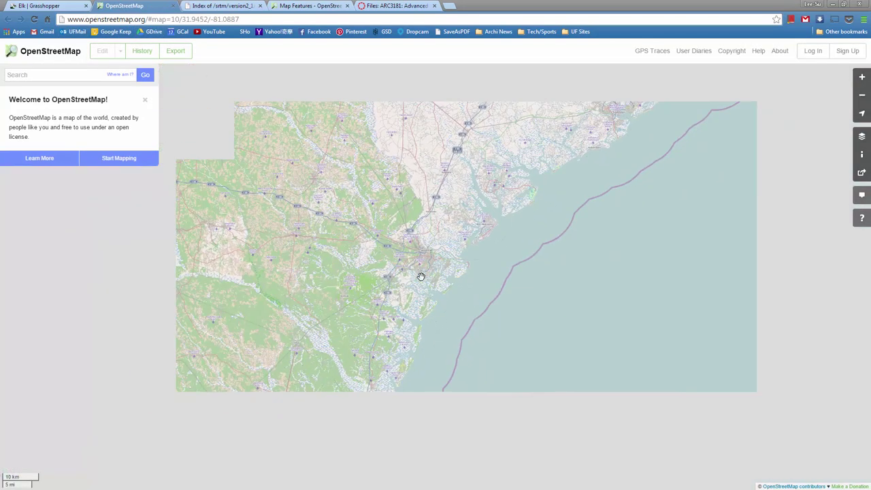
{"action": "scroll", "coordinate": [421, 277], "scroll_direction": "down", "scroll_amount": 2}
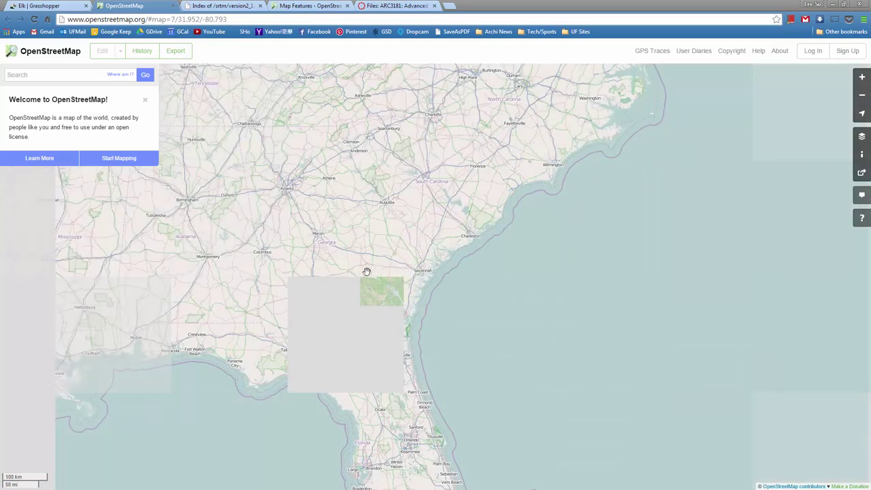
{"action": "left_click_drag", "start_coordinate": [357, 272], "coordinate": [465, 266]}
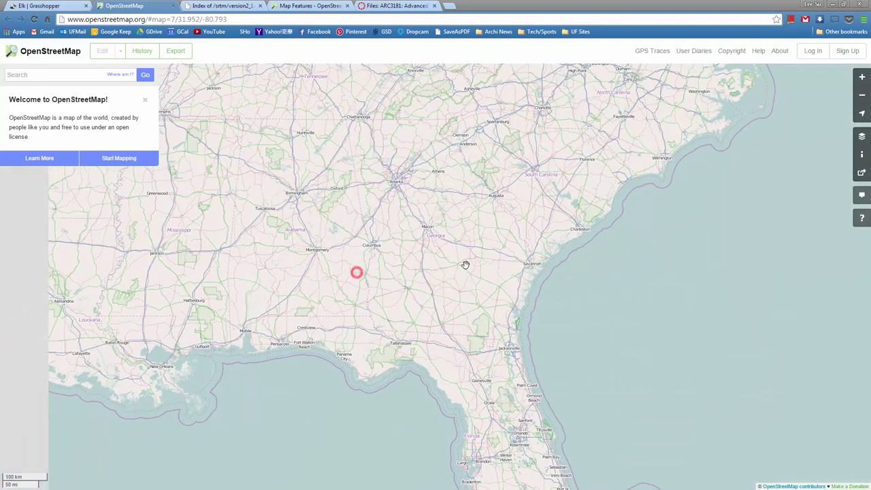
{"action": "scroll", "coordinate": [461, 266], "scroll_direction": "down", "scroll_amount": 3}
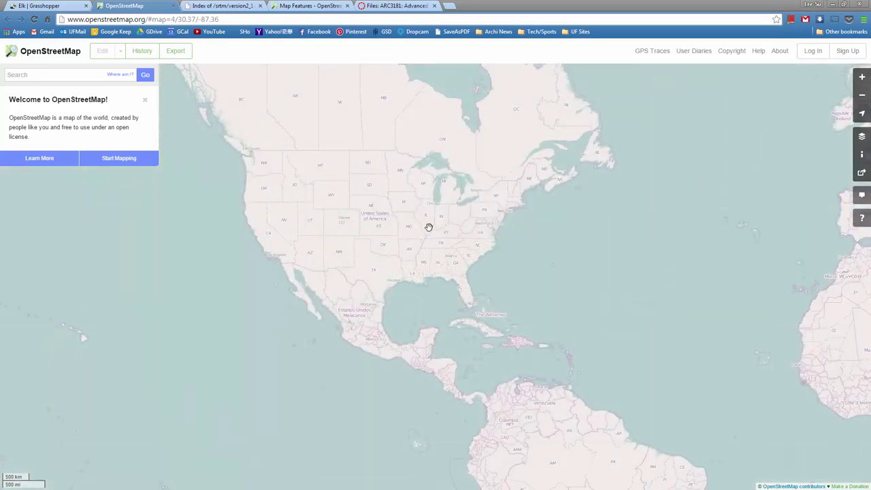
{"action": "left_click_drag", "start_coordinate": [419, 224], "coordinate": [420, 253]}
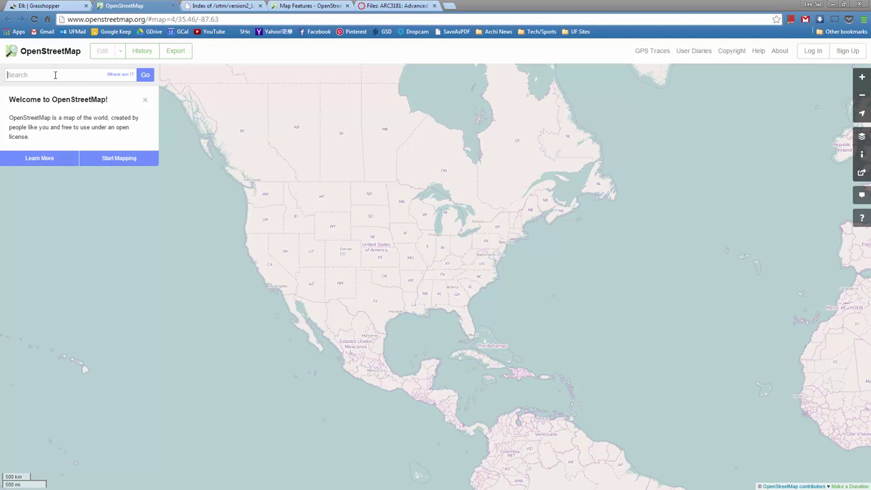
{"action": "type", "text": "charleston"}
{"action": "left_click", "coordinate": [145, 75]}
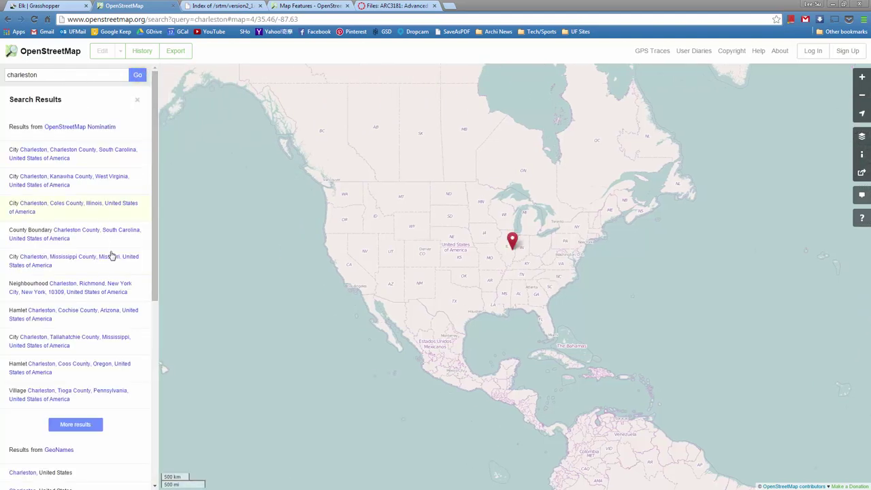
{"action": "left_click", "coordinate": [114, 157]}
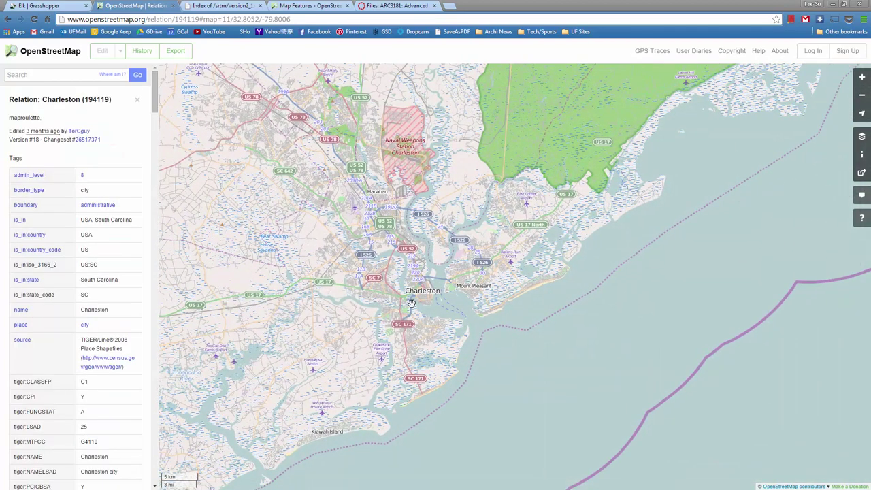
Examine the Charleston peninsula up close and look through the available map layers.
{"action": "scroll", "coordinate": [411, 303], "scroll_direction": "up", "scroll_amount": 2}
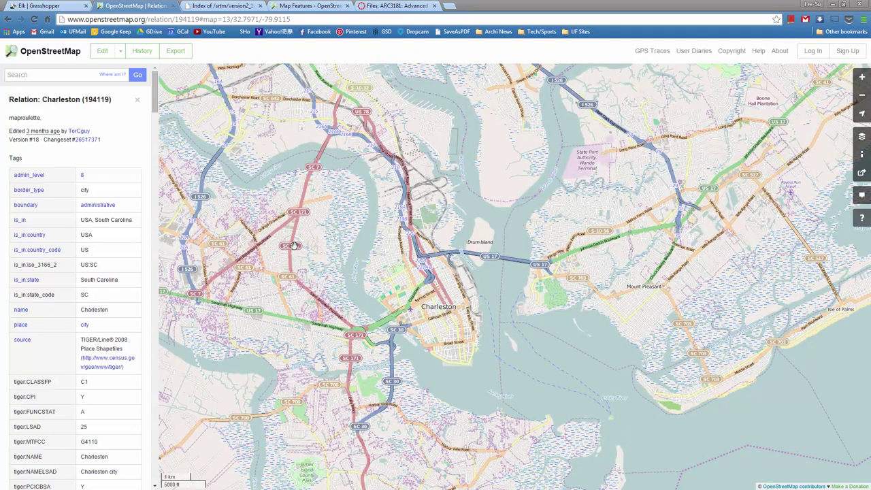
{"action": "left_click_drag", "start_coordinate": [557, 344], "coordinate": [492, 302]}
{"action": "scroll", "coordinate": [371, 263], "scroll_direction": "up", "scroll_amount": 1}
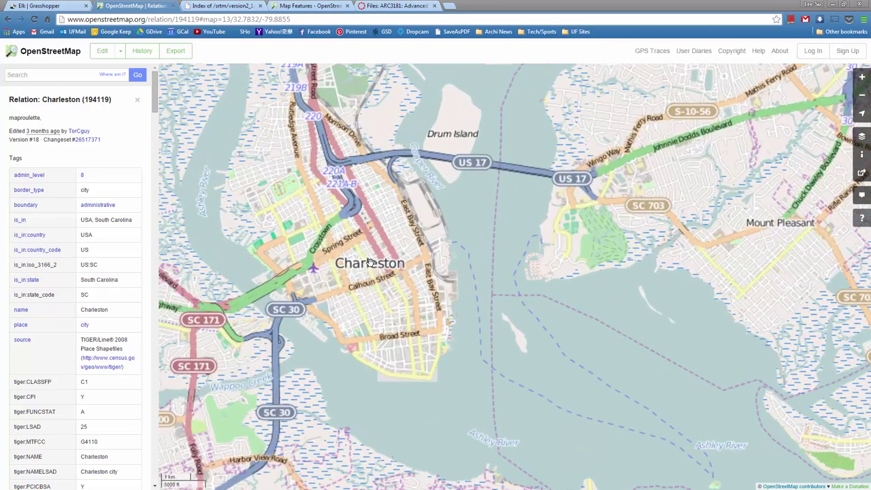
{"action": "left_click_drag", "start_coordinate": [358, 236], "coordinate": [452, 194]}
{"action": "scroll", "coordinate": [398, 241], "scroll_direction": "up", "scroll_amount": 1}
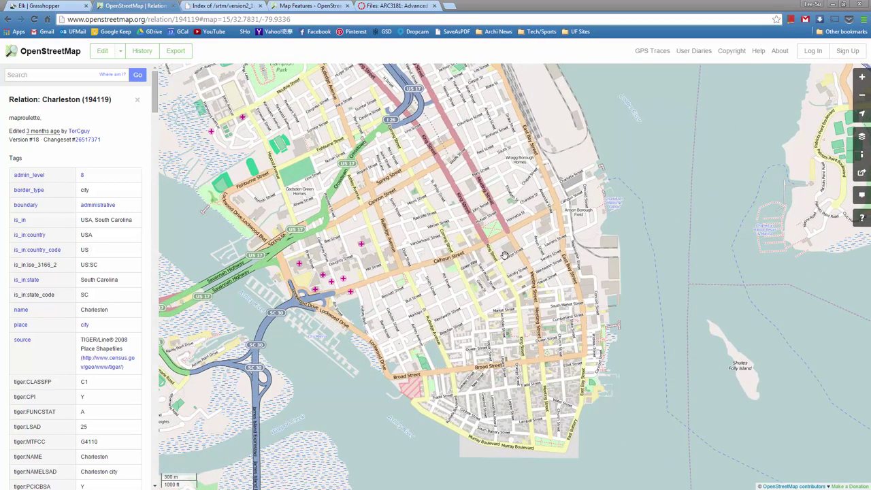
{"action": "left_click", "coordinate": [862, 138]}
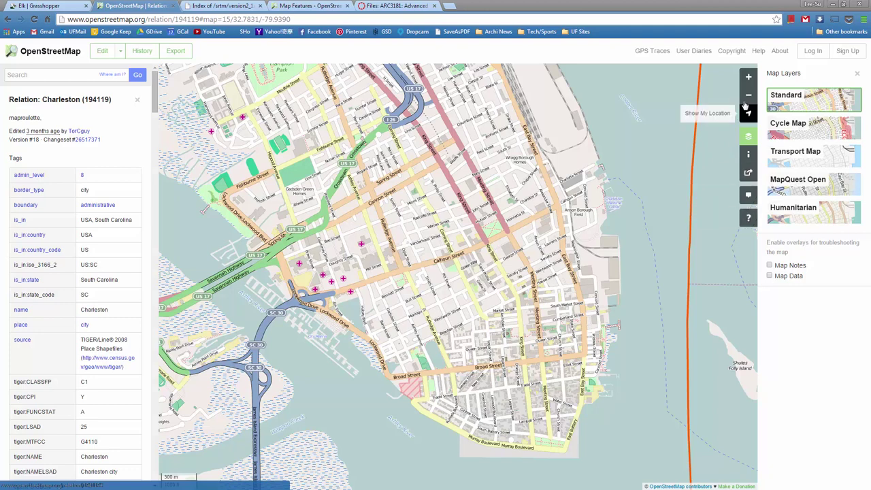
{"action": "left_click", "coordinate": [748, 136]}
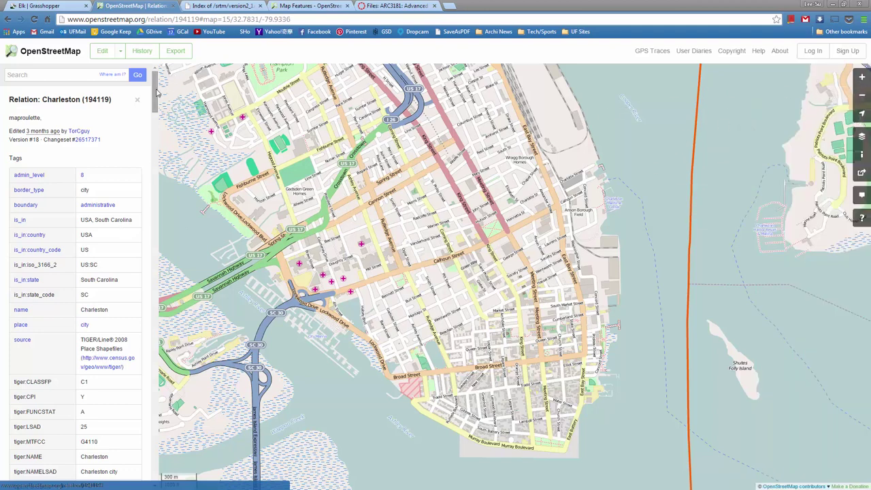
Examine the city's tags and the building footprints, streets and place labels in downtown Charleston from Charlotte Street to Wentworth Street.
{"action": "scroll", "coordinate": [130, 293], "scroll_direction": "down", "scroll_amount": 15}
{"action": "scroll", "coordinate": [136, 432], "scroll_direction": "up", "scroll_amount": 15}
{"action": "left_click_drag", "start_coordinate": [426, 217], "coordinate": [411, 183]}
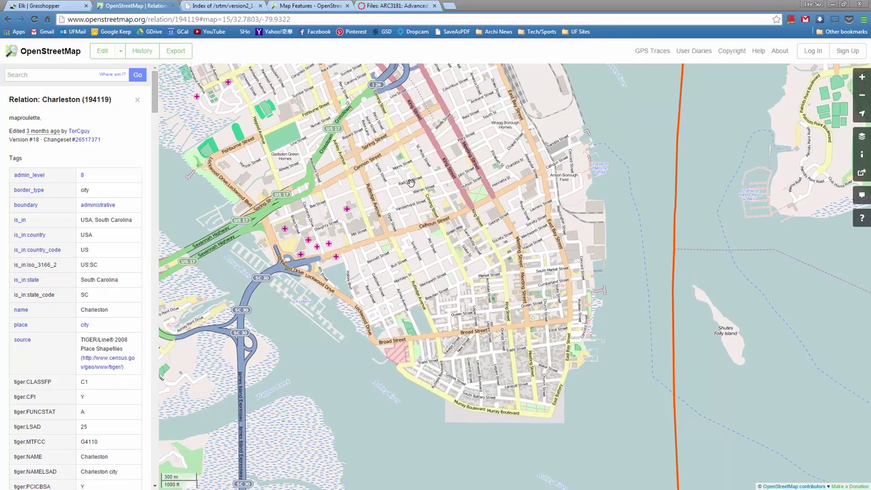
{"action": "scroll", "coordinate": [379, 193], "scroll_direction": "down", "scroll_amount": 1}
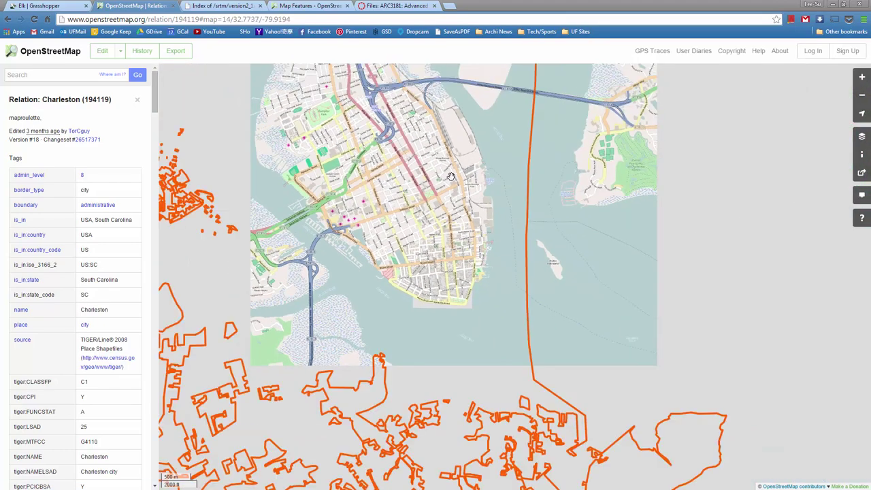
{"action": "scroll", "coordinate": [470, 184], "scroll_direction": "up", "scroll_amount": 2}
{"action": "scroll", "coordinate": [445, 168], "scroll_direction": "up", "scroll_amount": 2}
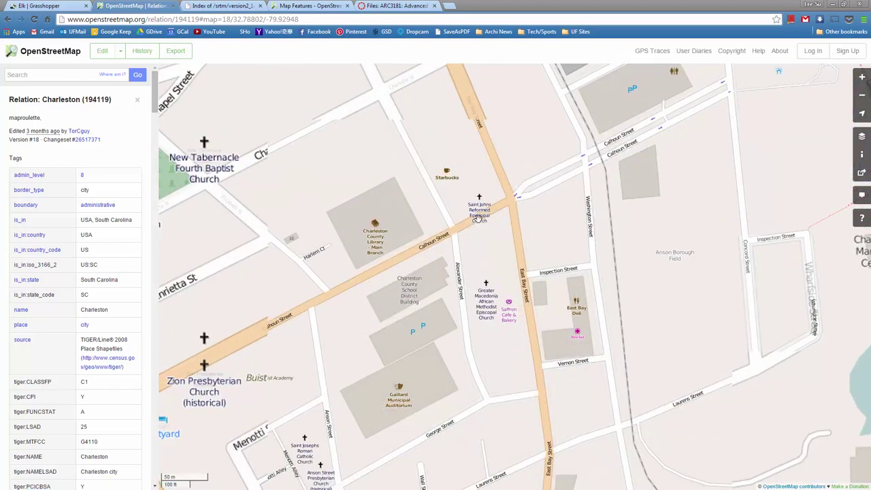
{"action": "left_click_drag", "start_coordinate": [579, 186], "coordinate": [504, 323]}
{"action": "left_click_drag", "start_coordinate": [494, 181], "coordinate": [450, 393]}
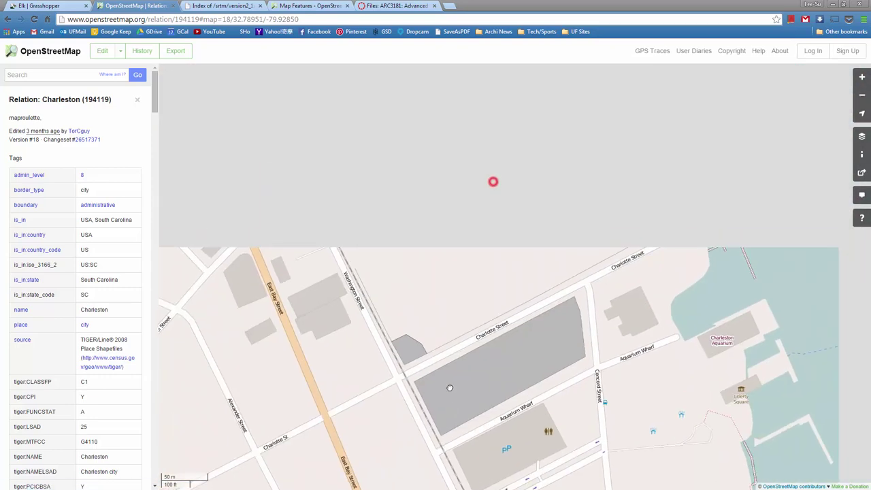
{"action": "scroll", "coordinate": [353, 257], "scroll_direction": "down", "scroll_amount": 1}
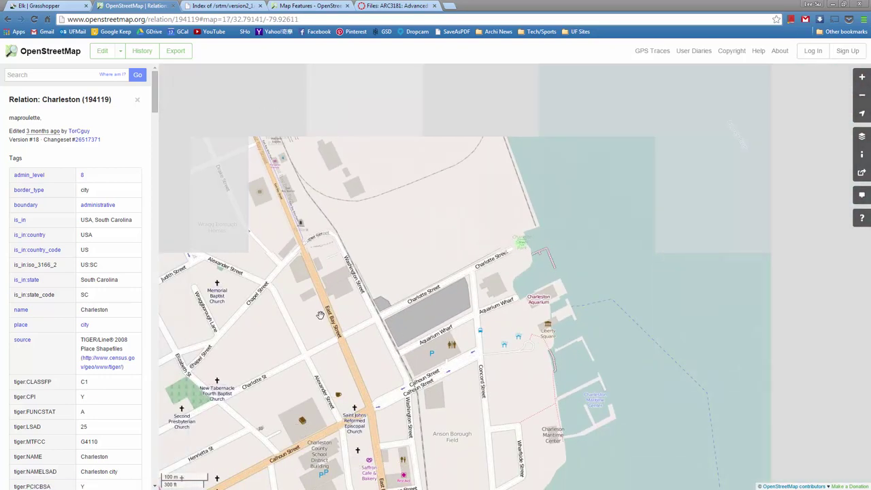
{"action": "left_click_drag", "start_coordinate": [320, 316], "coordinate": [429, 219]}
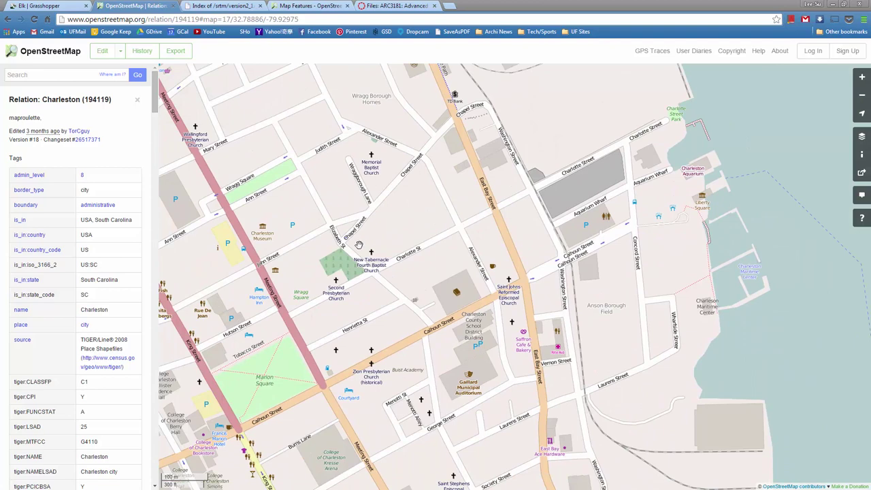
{"action": "left_click_drag", "start_coordinate": [302, 327], "coordinate": [426, 163]}
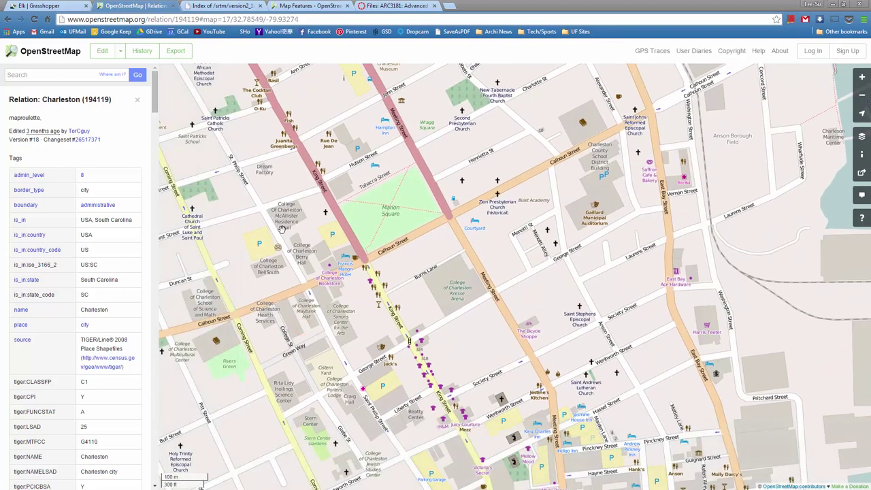
{"action": "left_click_drag", "start_coordinate": [370, 439], "coordinate": [371, 297]}
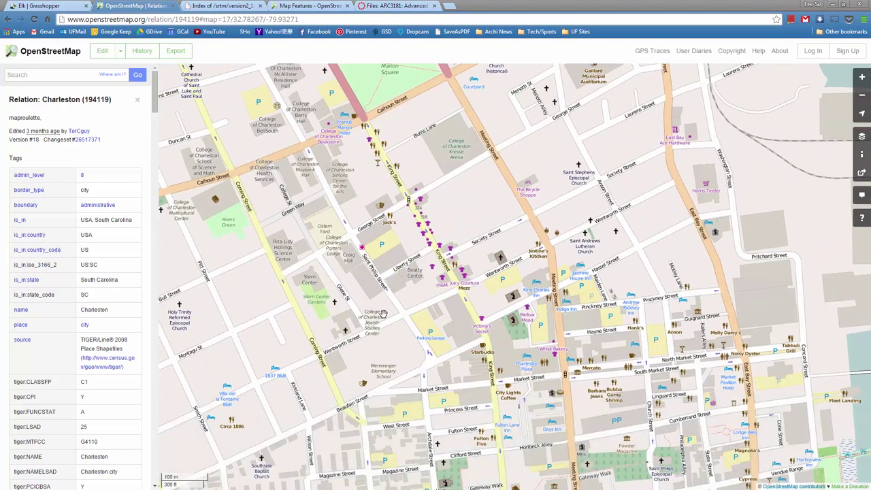
{"action": "scroll", "coordinate": [379, 304], "scroll_direction": "up", "scroll_amount": 1}
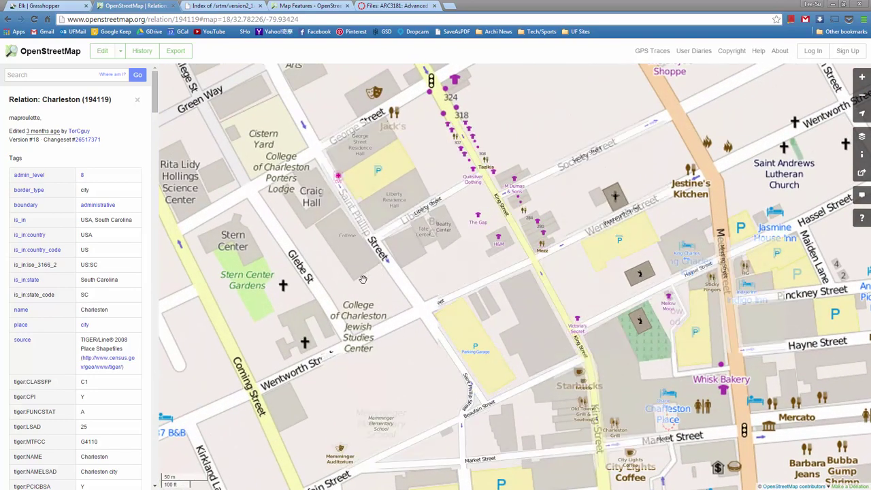
{"action": "left_click_drag", "start_coordinate": [410, 286], "coordinate": [423, 253]}
{"action": "scroll", "coordinate": [423, 254], "scroll_direction": "down", "scroll_amount": 1}
{"action": "scroll", "coordinate": [423, 253], "scroll_direction": "down", "scroll_amount": 1}
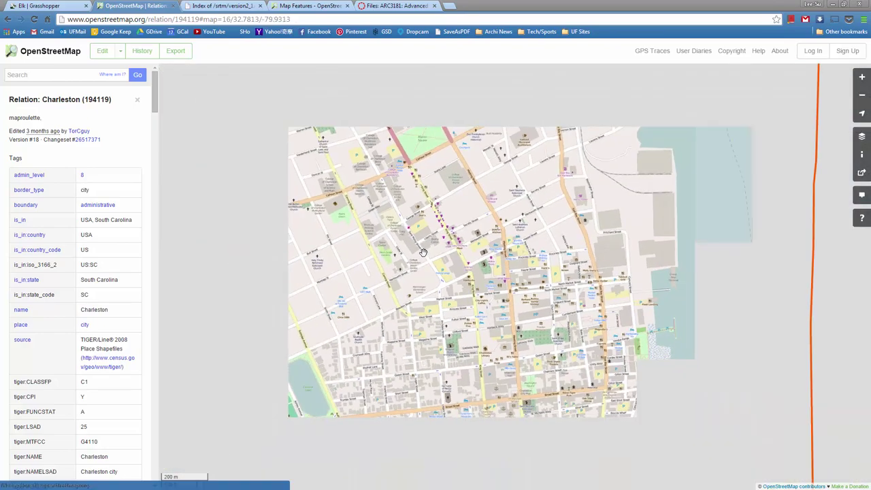
Frame the whole Charleston peninsula on the map and start an export with a manually selected area.
{"action": "scroll", "coordinate": [423, 253], "scroll_direction": "down", "scroll_amount": 1}
{"action": "left_click_drag", "start_coordinate": [434, 272], "coordinate": [474, 375]}
{"action": "scroll", "coordinate": [408, 191], "scroll_direction": "down", "scroll_amount": 1}
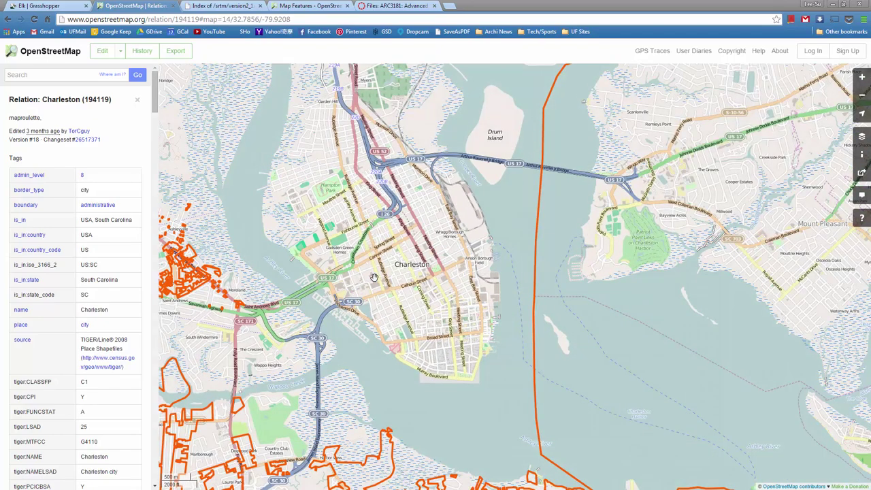
{"action": "scroll", "coordinate": [423, 299], "scroll_direction": "up", "scroll_amount": 1}
{"action": "left_click_drag", "start_coordinate": [509, 184], "coordinate": [475, 243]}
{"action": "scroll", "coordinate": [469, 235], "scroll_direction": "down", "scroll_amount": 1}
{"action": "left_click_drag", "start_coordinate": [478, 194], "coordinate": [458, 223]}
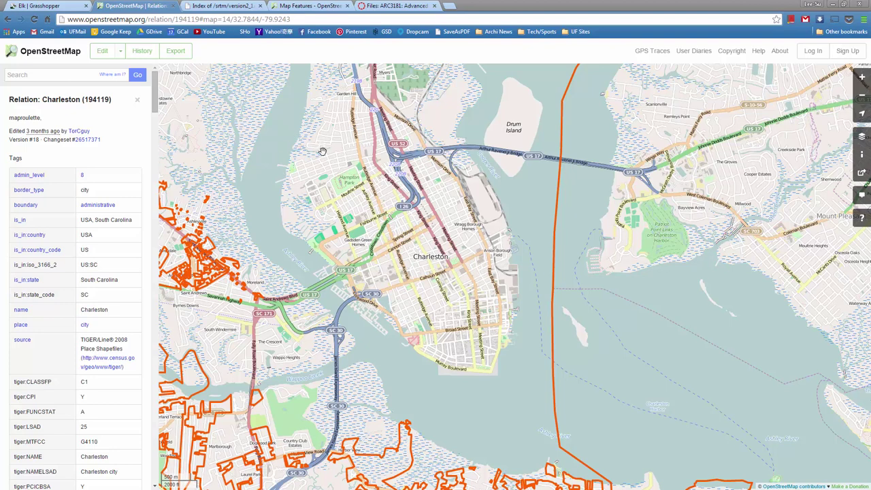
{"action": "left_click", "coordinate": [174, 52]}
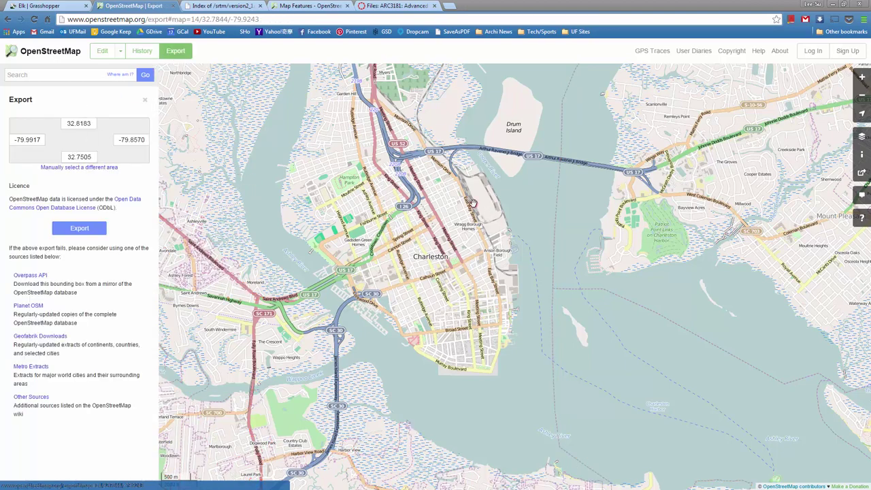
{"action": "left_click_drag", "start_coordinate": [473, 202], "coordinate": [466, 209]}
{"action": "left_click", "coordinate": [82, 168]}
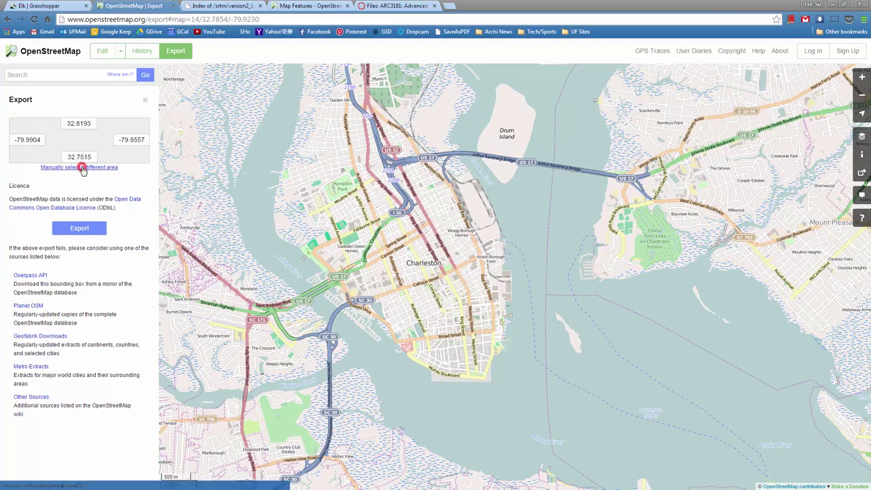
{"action": "left_click", "coordinate": [81, 168]}
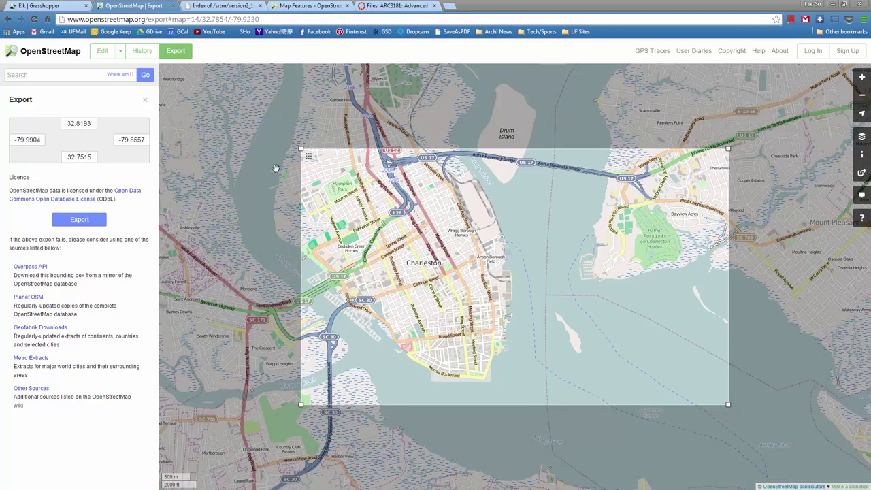
Fit the export area around the Charleston peninsula, from latitude 32.7675 to 32.8067 and longitude -79.9626 to -79.9199.
{"action": "left_click_drag", "start_coordinate": [299, 148], "coordinate": [238, 120]}
{"action": "left_click_drag", "start_coordinate": [728, 121], "coordinate": [541, 125]}
{"action": "left_click_drag", "start_coordinate": [237, 407], "coordinate": [287, 388]}
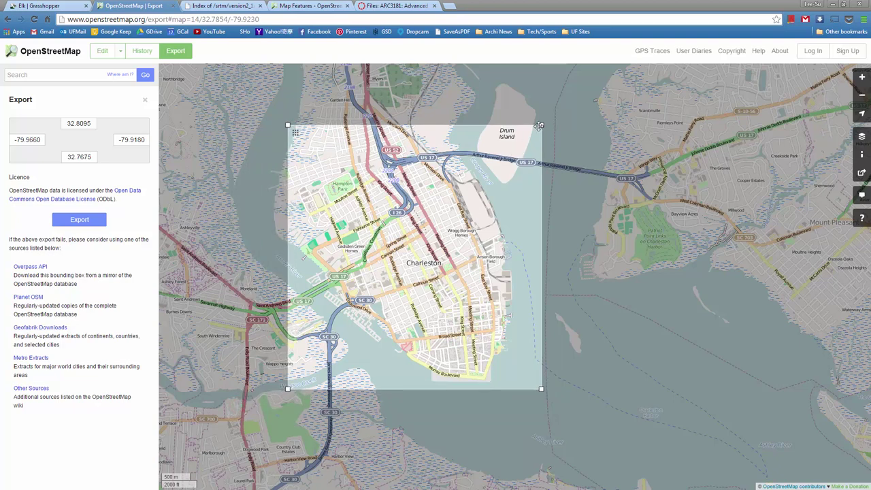
{"action": "left_click_drag", "start_coordinate": [542, 125], "coordinate": [531, 146]}
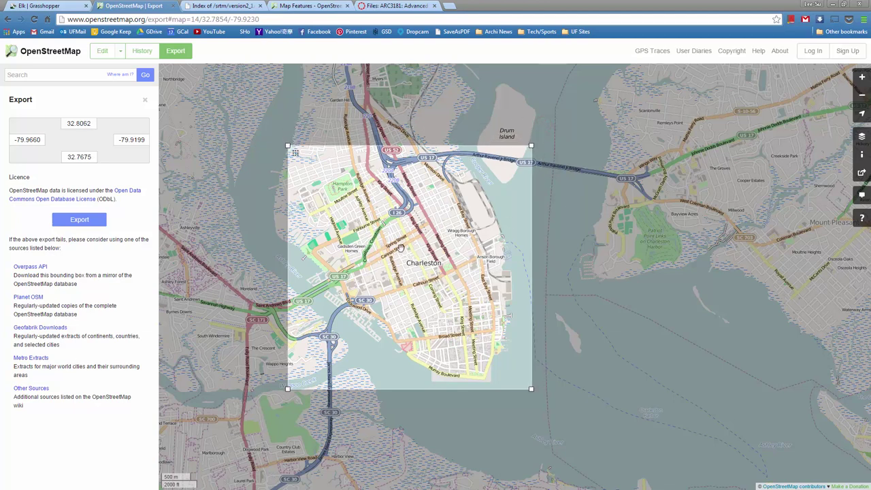
{"action": "left_click_drag", "start_coordinate": [287, 145], "coordinate": [301, 143]}
{"action": "left_click_drag", "start_coordinate": [301, 387], "coordinate": [305, 388]}
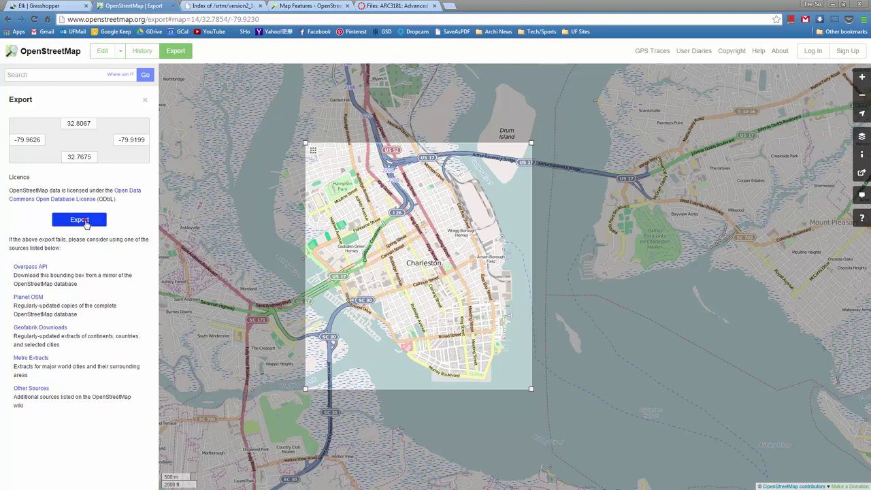
Export the selected area and move the downloaded map.osm file out of the Downloads folder.
{"action": "left_click", "coordinate": [82, 221]}
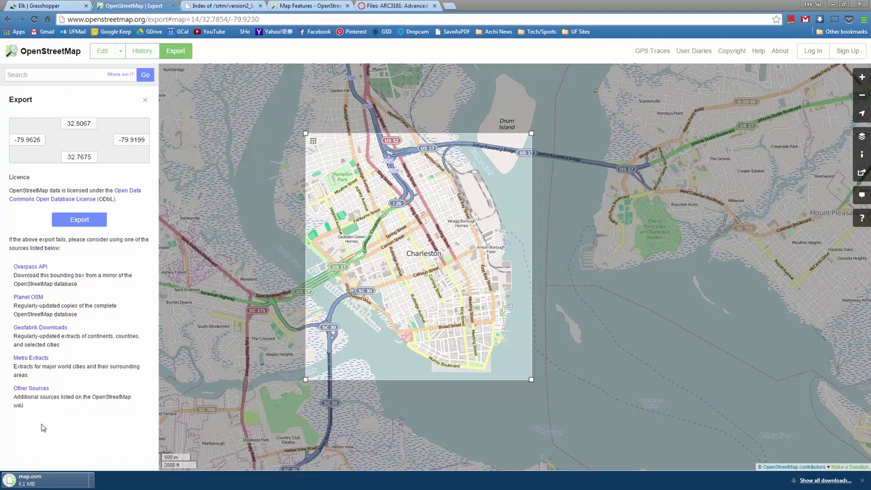
{"action": "left_click", "coordinate": [91, 480]}
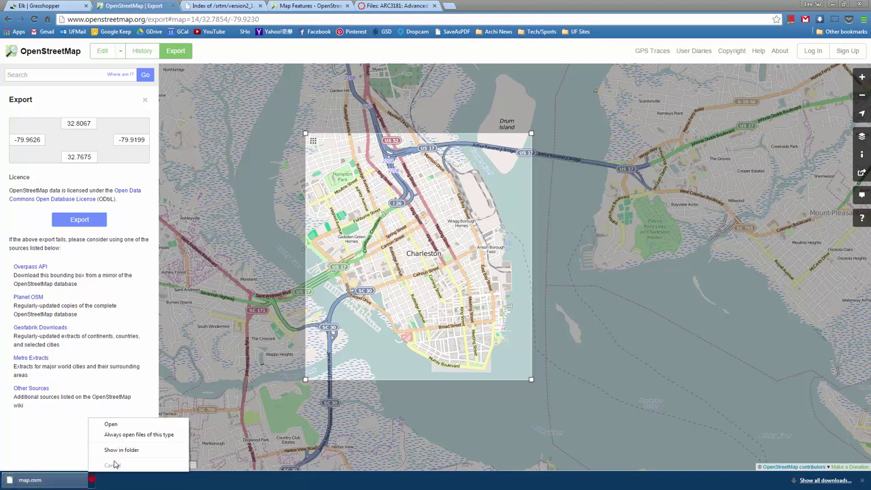
{"action": "left_click", "coordinate": [123, 450]}
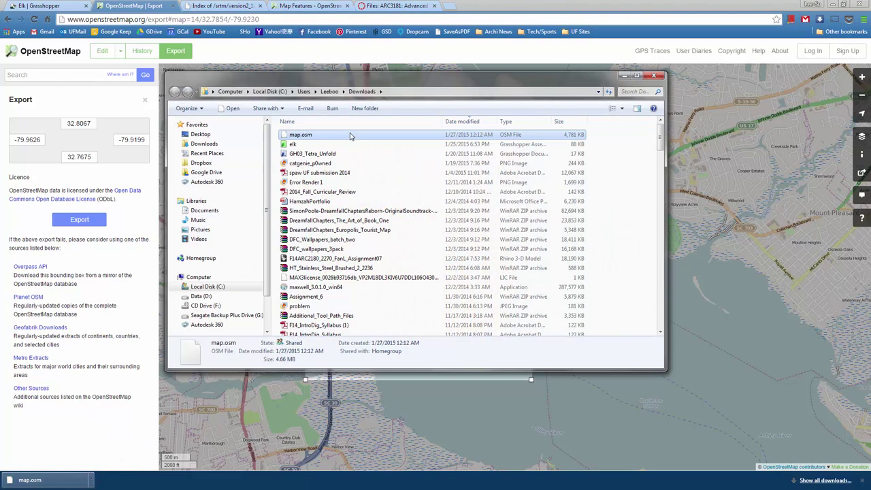
{"action": "left_click_drag", "start_coordinate": [350, 136], "coordinate": [360, 215]}
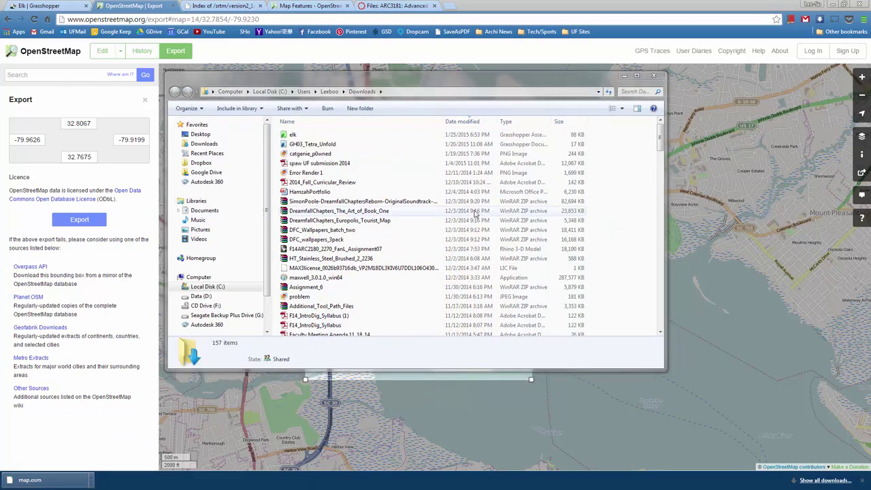
{"action": "left_click", "coordinate": [653, 75]}
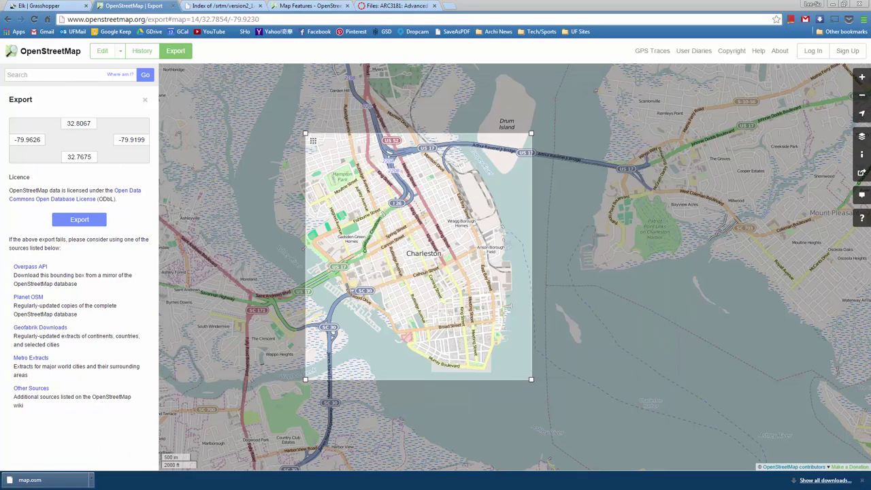
Rename map.osm in the Week04 Site Analysis folder as Charleston.osm.
{"action": "key", "text": "alt+Tab"}
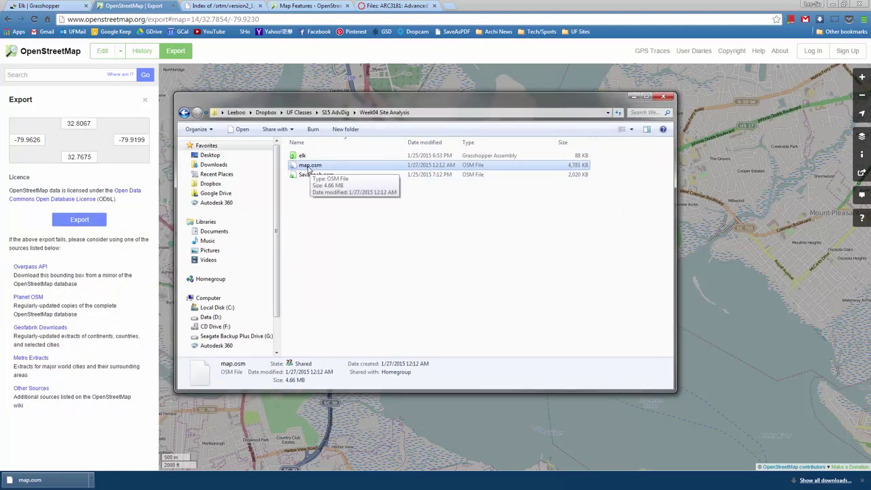
{"action": "left_click", "coordinate": [310, 165]}
{"action": "left_click", "coordinate": [311, 165]}
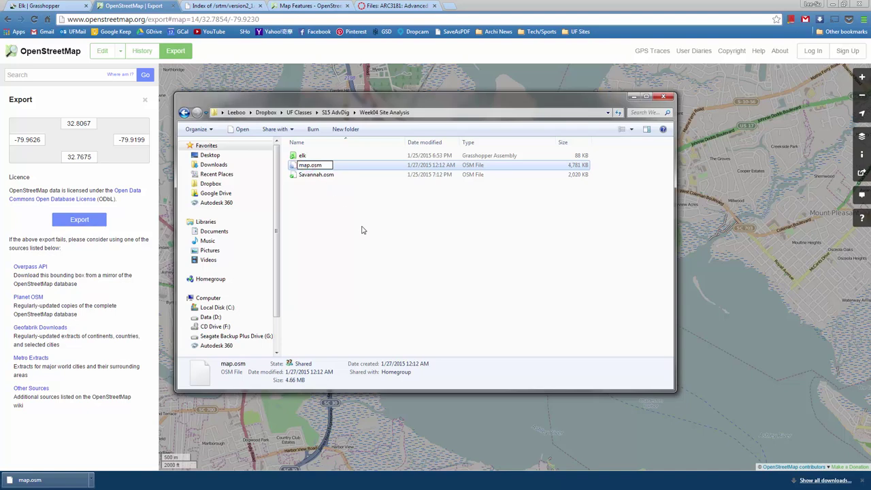
{"action": "key", "text": "BackSpace"}
{"action": "key", "text": "BackSpace"}
{"action": "type", "text": "Charleston"}
{"action": "key", "text": "Return"}
{"action": "left_click", "coordinate": [362, 230]}
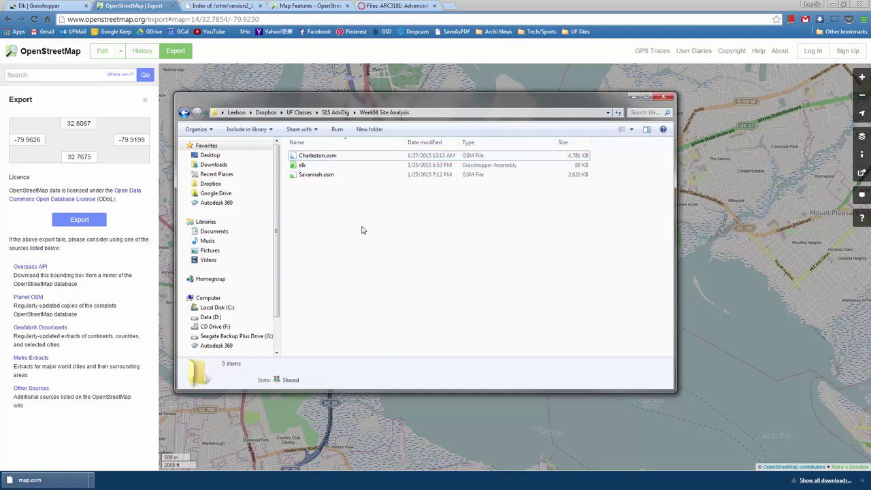
Switch to Grasshopper, reposition the Loc component near the canvas corner, and widen the Grasshopper window to the full screen width.
{"action": "left_click_drag", "start_coordinate": [438, 103], "coordinate": [0, 93]}
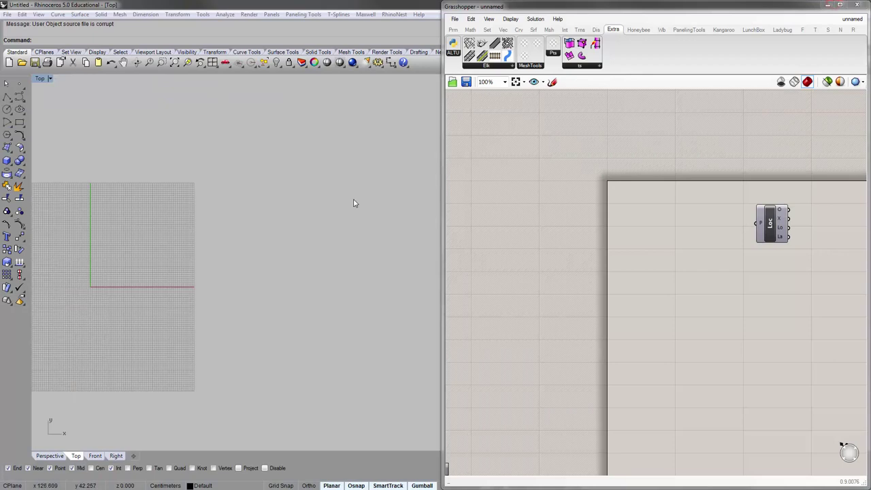
{"action": "left_click", "coordinate": [354, 200]}
{"action": "left_click", "coordinate": [615, 183]}
{"action": "right_click_drag", "start_coordinate": [694, 203], "coordinate": [594, 183]}
{"action": "right_click_drag", "start_coordinate": [656, 205], "coordinate": [658, 169]}
{"action": "left_click_drag", "start_coordinate": [670, 175], "coordinate": [671, 189]}
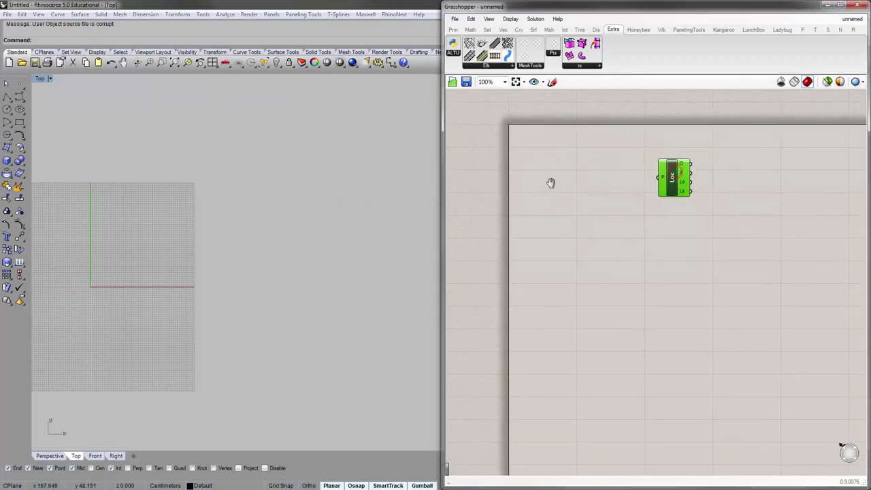
{"action": "right_click_drag", "start_coordinate": [550, 175], "coordinate": [549, 199]}
{"action": "left_click_drag", "start_coordinate": [441, 53], "coordinate": [2, 123]}
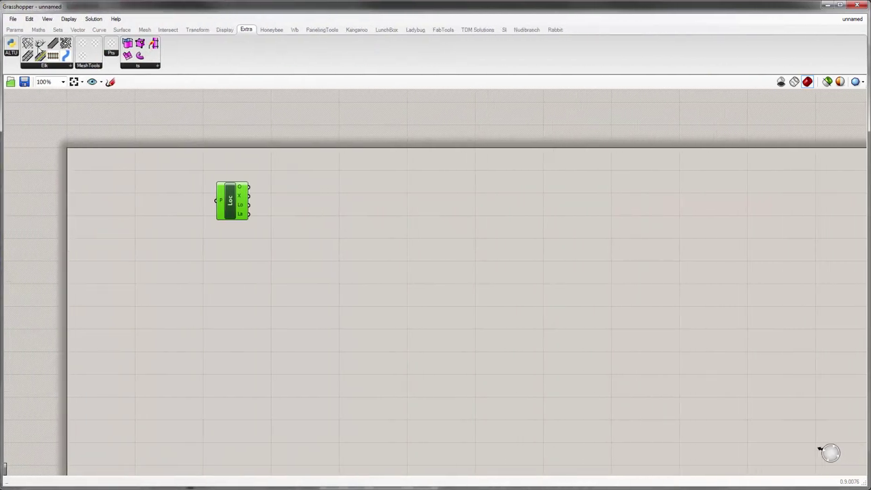
Place a File Path parameter on the canvas before the Loc component and move Loc farther away from it.
{"action": "left_click", "coordinate": [17, 30]}
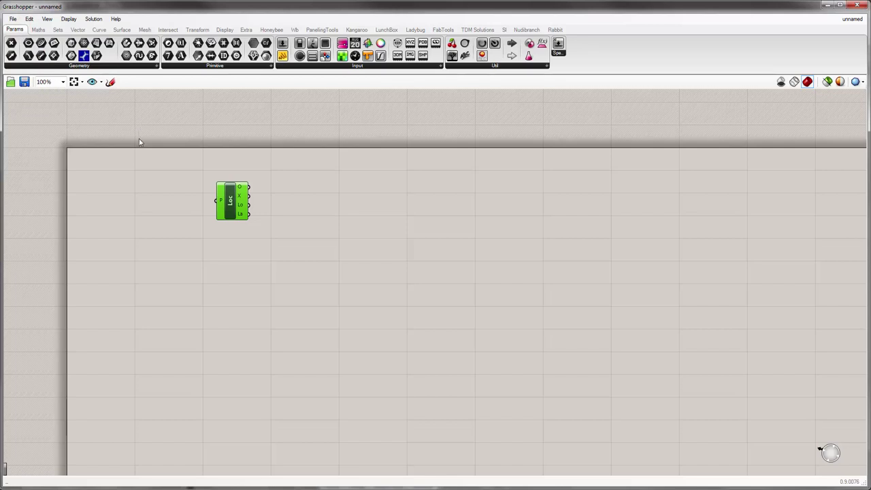
{"action": "left_click", "coordinate": [247, 67]}
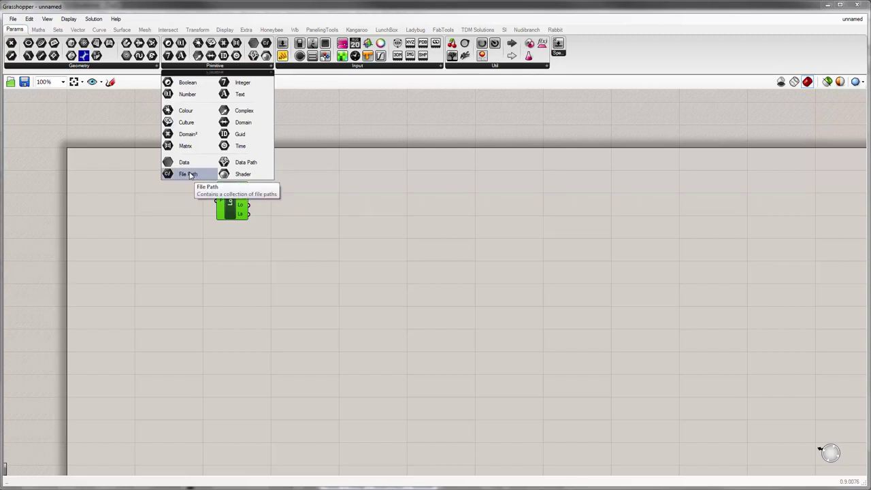
{"action": "left_click_drag", "start_coordinate": [188, 174], "coordinate": [94, 175]}
{"action": "left_click_drag", "start_coordinate": [237, 205], "coordinate": [283, 192]}
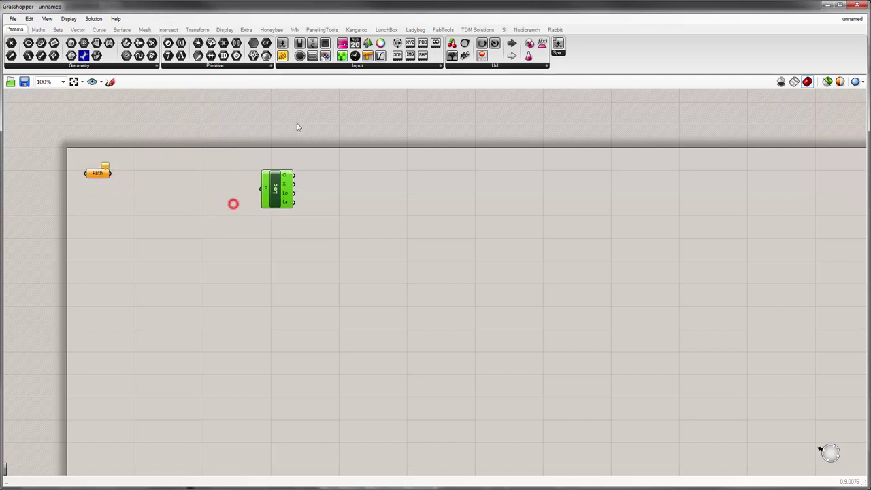
Add a panel between the Path parameter and the Loc component and connect the Path output to the panel.
{"action": "double_click", "coordinate": [171, 211]}
{"action": "type", "text": "//"}
{"action": "left_click_drag", "start_coordinate": [173, 220], "coordinate": [173, 179]}
{"action": "right_click_drag", "start_coordinate": [104, 207], "coordinate": [162, 234]}
{"action": "scroll", "coordinate": [169, 214], "scroll_direction": "up", "scroll_amount": 4}
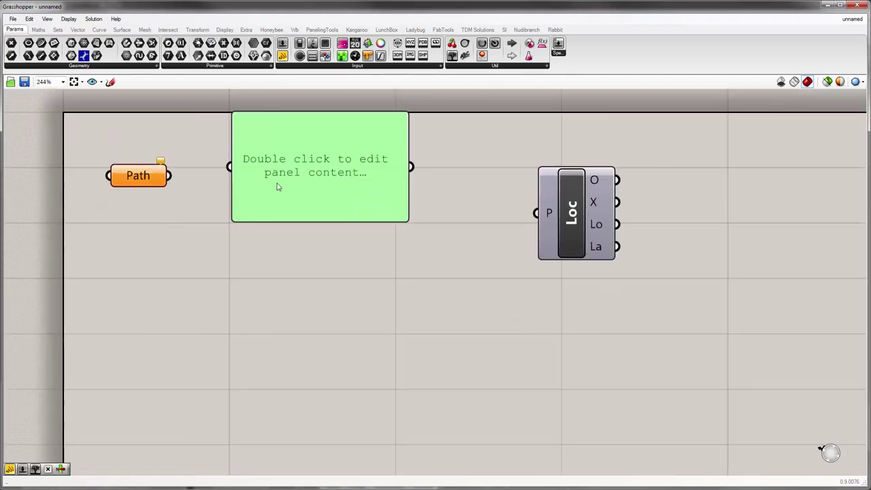
{"action": "left_click_drag", "start_coordinate": [282, 179], "coordinate": [275, 188]}
{"action": "left_click_drag", "start_coordinate": [169, 176], "coordinate": [224, 176]}
{"action": "left_click_drag", "start_coordinate": [284, 187], "coordinate": [246, 188]}
{"action": "left_click", "coordinate": [112, 234]}
Set Charleston.osm from the Week04 Site Analysis folder as the Path parameter's single file path.
{"action": "left_click", "coordinate": [152, 179]}
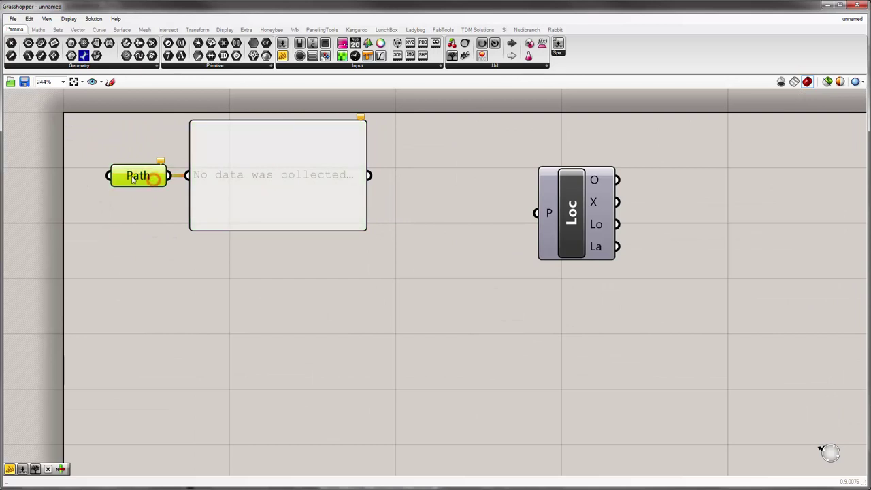
{"action": "right_click", "coordinate": [132, 179]}
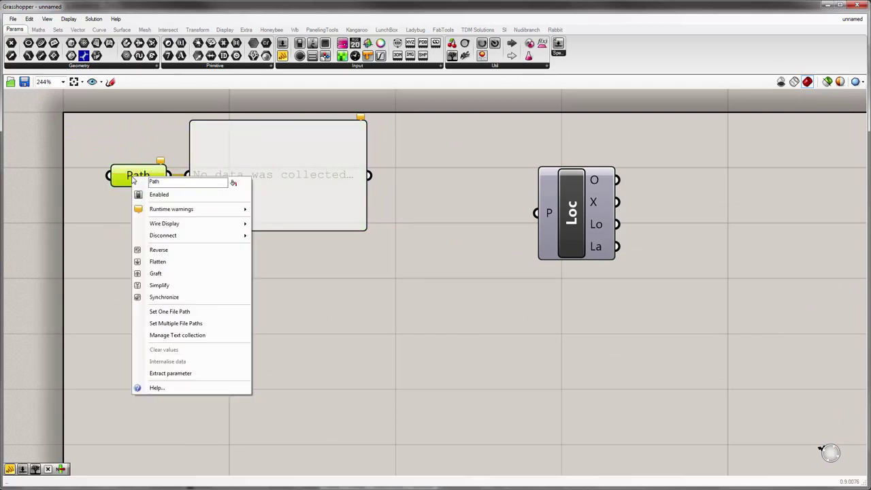
{"action": "left_click", "coordinate": [169, 311]}
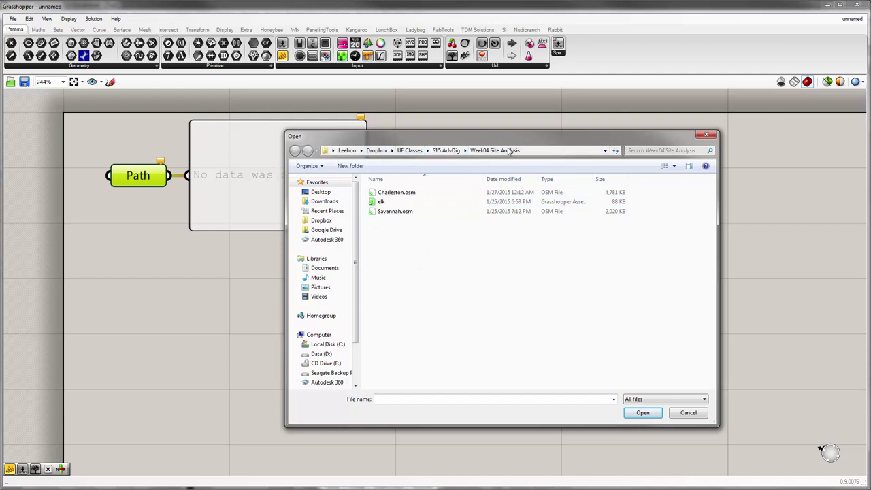
{"action": "left_click", "coordinate": [417, 194]}
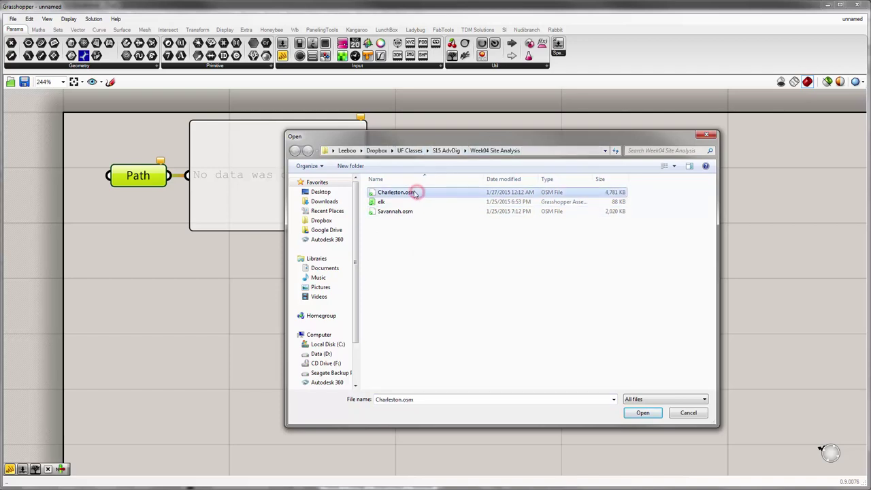
{"action": "double_click", "coordinate": [416, 194]}
{"action": "left_click", "coordinate": [295, 270]}
{"action": "left_click", "coordinate": [324, 155]}
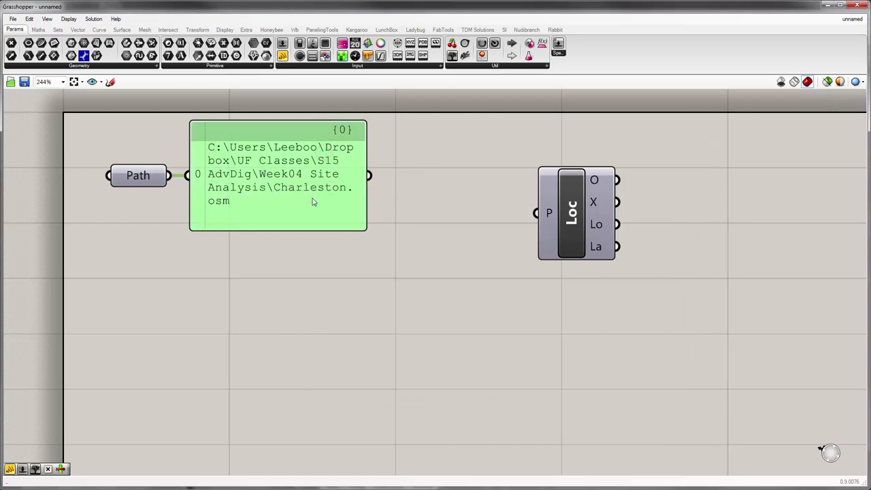
Widen the file path panel and turn off its Draw Paths and Draw Indices options.
{"action": "left_click_drag", "start_coordinate": [363, 228], "coordinate": [444, 200]}
{"action": "left_click_drag", "start_coordinate": [318, 156], "coordinate": [311, 172]}
{"action": "right_click_drag", "start_coordinate": [382, 246], "coordinate": [373, 266]}
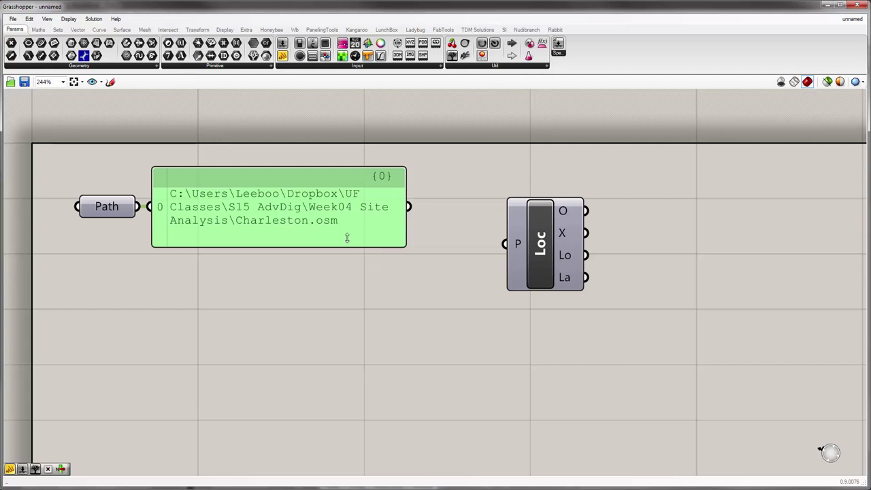
{"action": "right_click", "coordinate": [256, 201]}
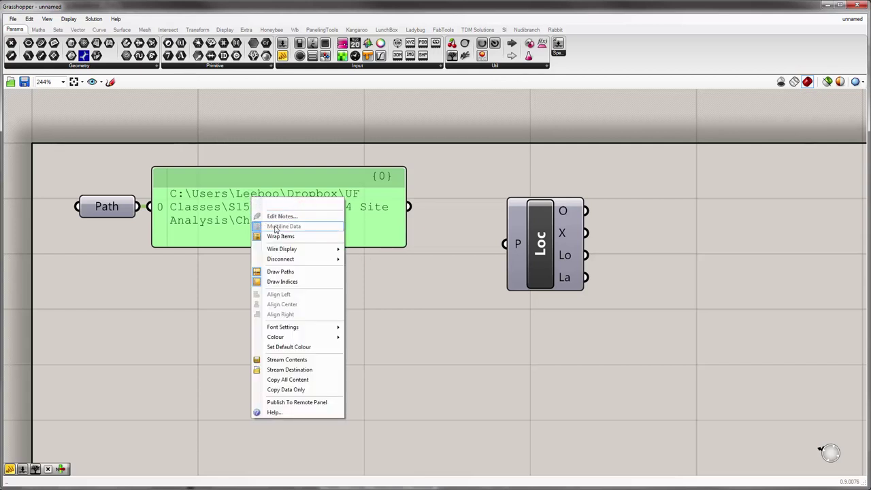
{"action": "left_click", "coordinate": [276, 271]}
{"action": "right_click", "coordinate": [247, 214]}
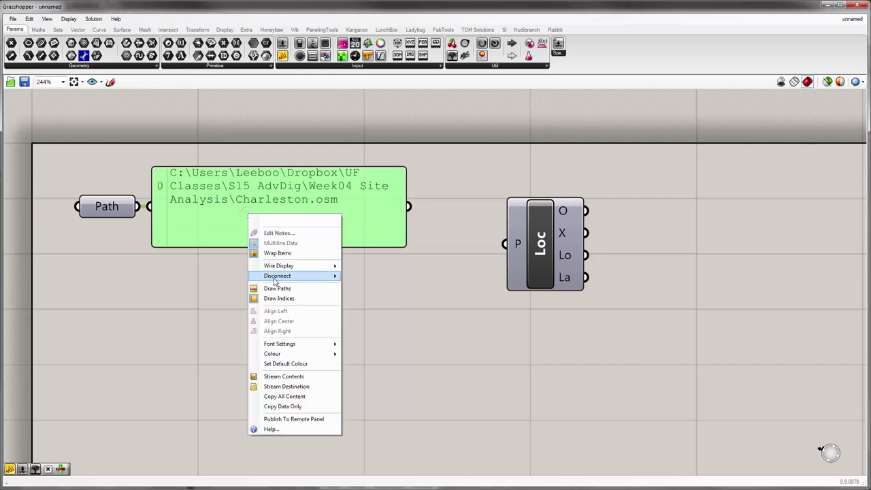
{"action": "left_click", "coordinate": [286, 298]}
{"action": "left_click", "coordinate": [251, 294]}
{"action": "left_click", "coordinate": [212, 192]}
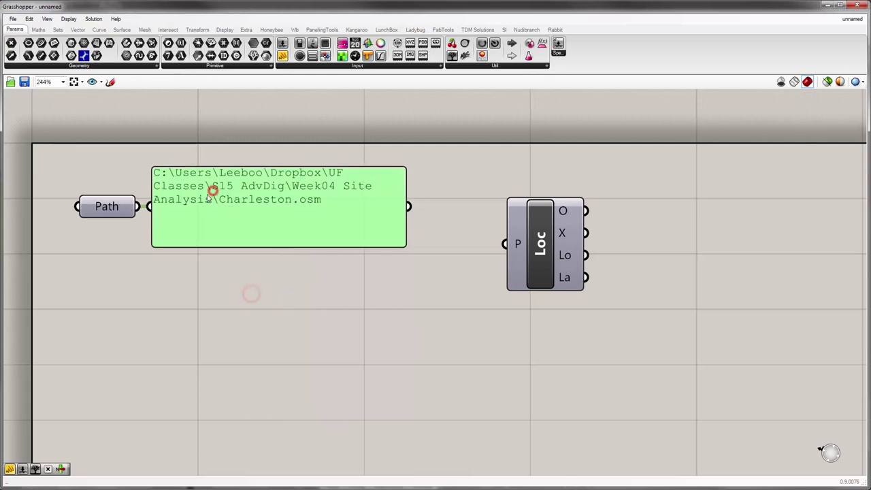
Reduce the file path panel's height and connect its output to the P input of the Loc component.
{"action": "left_click_drag", "start_coordinate": [360, 246], "coordinate": [358, 219]}
{"action": "left_click_drag", "start_coordinate": [325, 189], "coordinate": [328, 203]}
{"action": "left_click", "coordinate": [347, 253]}
{"action": "left_click_drag", "start_coordinate": [552, 257], "coordinate": [493, 221]}
{"action": "left_click_drag", "start_coordinate": [412, 206], "coordinate": [467, 216]}
{"action": "left_click", "coordinate": [319, 276]}
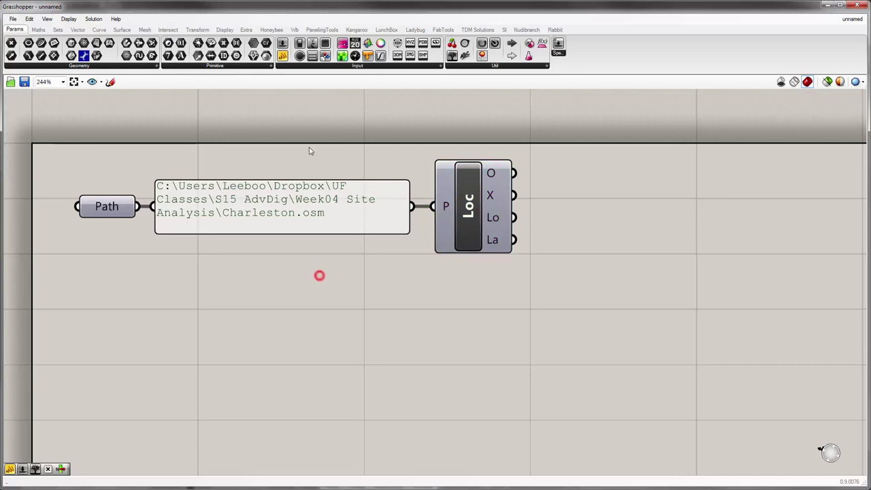
Examine the data descriptions of the Loc component's O, X, Lo and La outputs.
{"action": "right_click_drag", "start_coordinate": [541, 182], "coordinate": [435, 197]}
{"action": "scroll", "coordinate": [434, 196], "scroll_direction": "down", "scroll_amount": 1}
{"action": "mouse_move", "coordinate": [405, 190]}
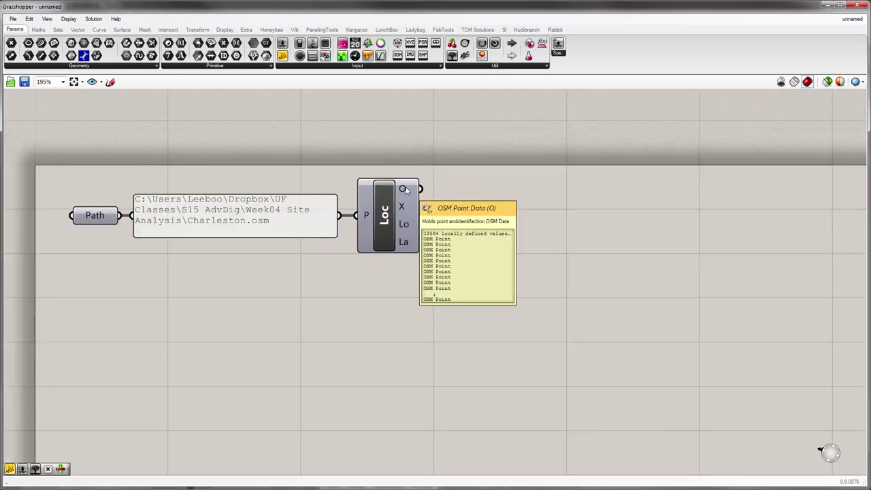
{"action": "mouse_move", "coordinate": [402, 207]}
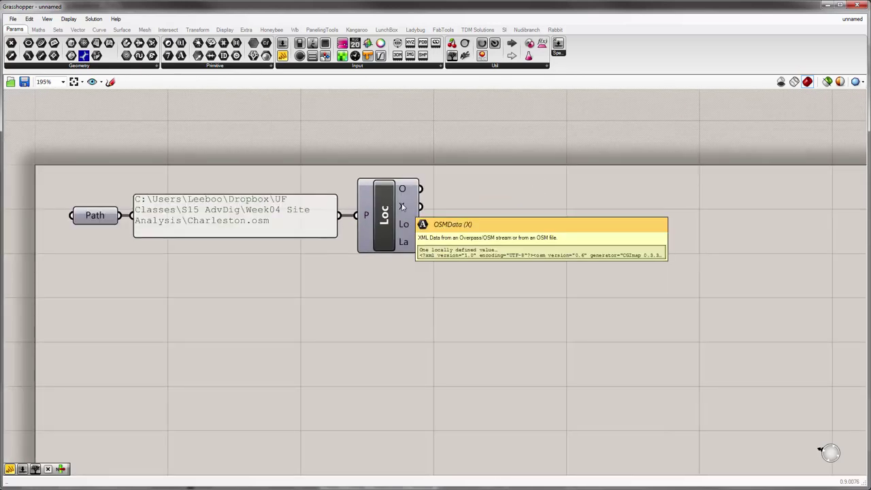
{"action": "mouse_move", "coordinate": [403, 225]}
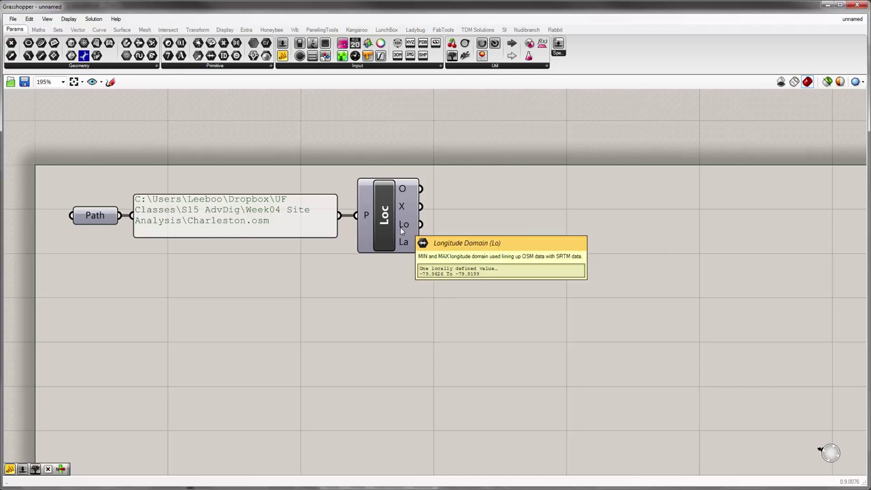
{"action": "mouse_move", "coordinate": [401, 248]}
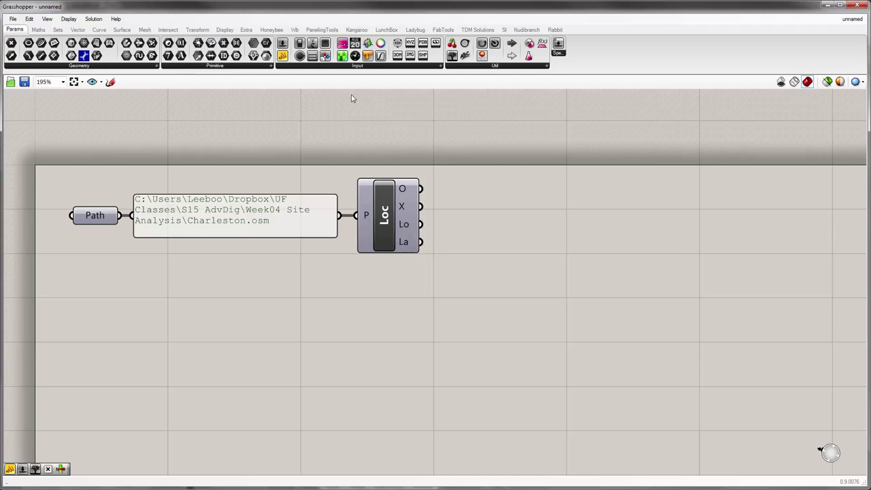
Try a resized panel on the Loc component's Lo output, and delete it.
{"action": "left_click_drag", "start_coordinate": [283, 57], "coordinate": [504, 214]}
{"action": "left_click_drag", "start_coordinate": [422, 224], "coordinate": [454, 230]}
{"action": "left_click_drag", "start_coordinate": [590, 267], "coordinate": [589, 218]}
{"action": "left_click_drag", "start_coordinate": [541, 203], "coordinate": [519, 228]}
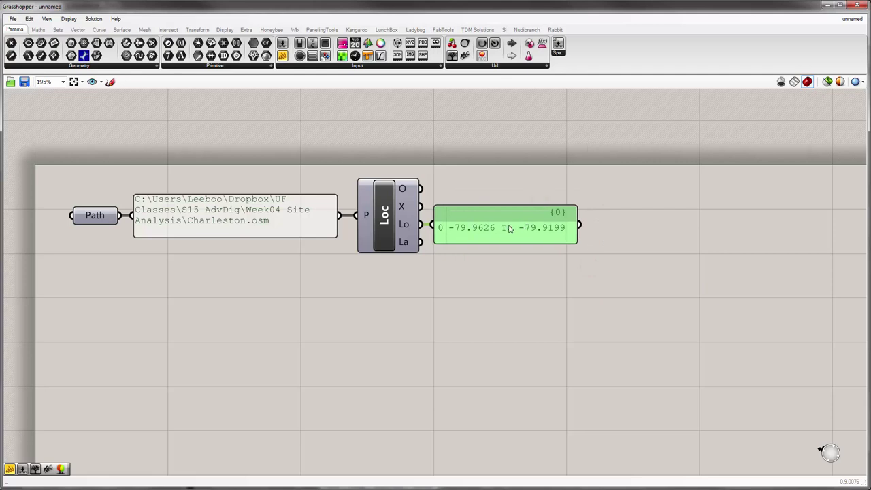
{"action": "key", "text": "Delete"}
Create a new panel beside the Loc component using the // shortcut text and connect it to the Lo output.
{"action": "double_click", "coordinate": [466, 235]}
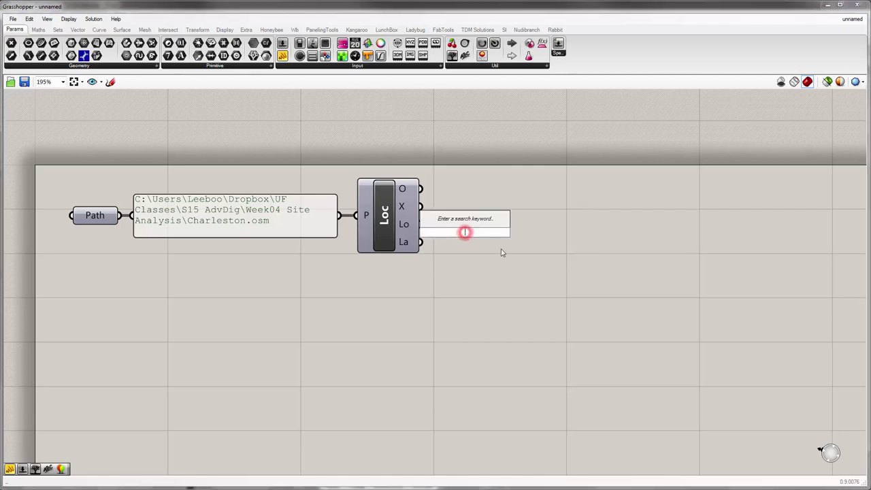
{"action": "type", "text": "//"}
{"action": "key", "text": "Return"}
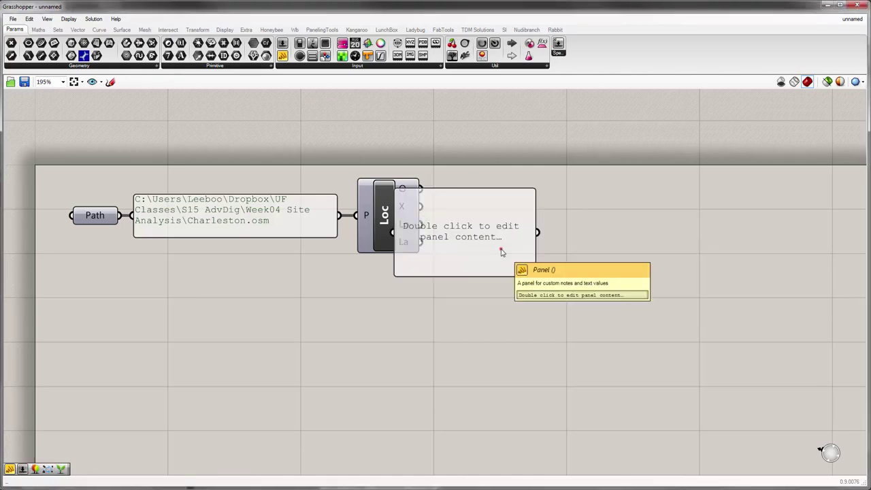
{"action": "left_click_drag", "start_coordinate": [500, 249], "coordinate": [591, 244]}
{"action": "left_click_drag", "start_coordinate": [483, 228], "coordinate": [421, 224]}
Turn off Draw Paths and Draw Indices on the longitude panel, shrink it to one line, and align it with the Lo output.
{"action": "right_click", "coordinate": [527, 212]}
{"action": "left_click", "coordinate": [552, 295]}
{"action": "right_click", "coordinate": [525, 231]}
{"action": "left_click", "coordinate": [545, 306]}
{"action": "left_click", "coordinate": [486, 291]}
{"action": "left_click_drag", "start_coordinate": [622, 269], "coordinate": [515, 229]}
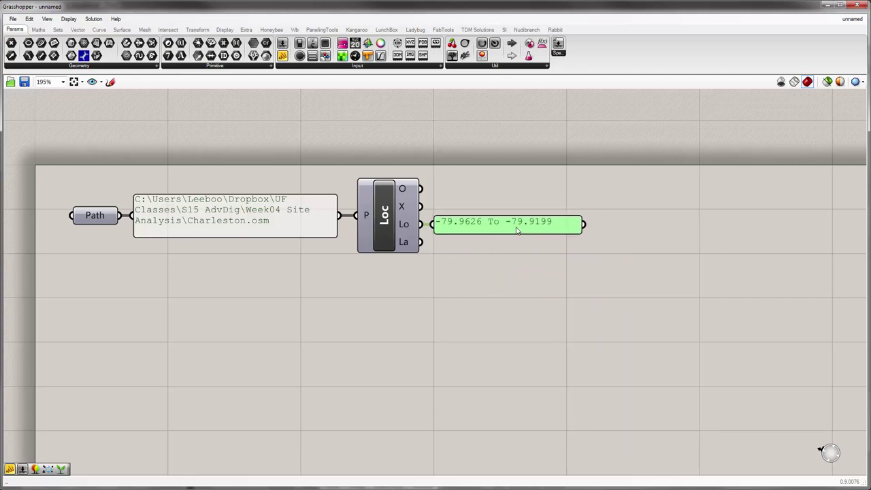
Try to duplicate the longitude panel by copying and pasting it.
{"action": "key", "text": "ctrl+c"}
{"action": "key", "text": "ctrl+v"}
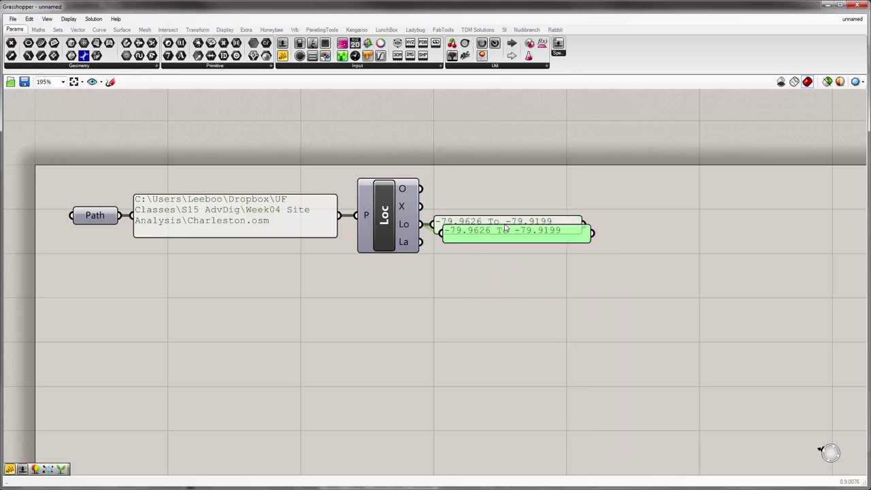
{"action": "left_click", "coordinate": [504, 223]}
{"action": "mouse_move", "coordinate": [494, 241]}
{"action": "left_mouse_down"}
{"action": "mouse_move", "coordinate": [483, 255]}
{"action": "mouse_move", "coordinate": [496, 237]}
{"action": "left_mouse_up"}
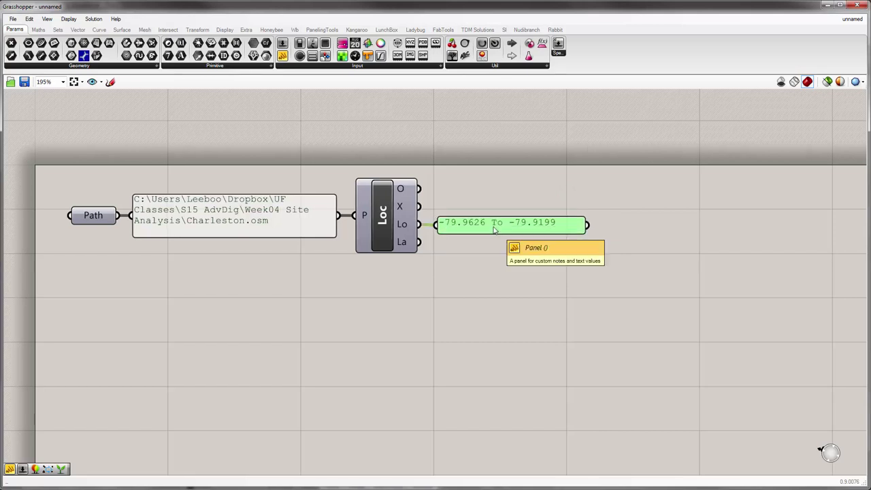
{"action": "left_click", "coordinate": [488, 202]}
{"action": "left_click", "coordinate": [483, 225]}
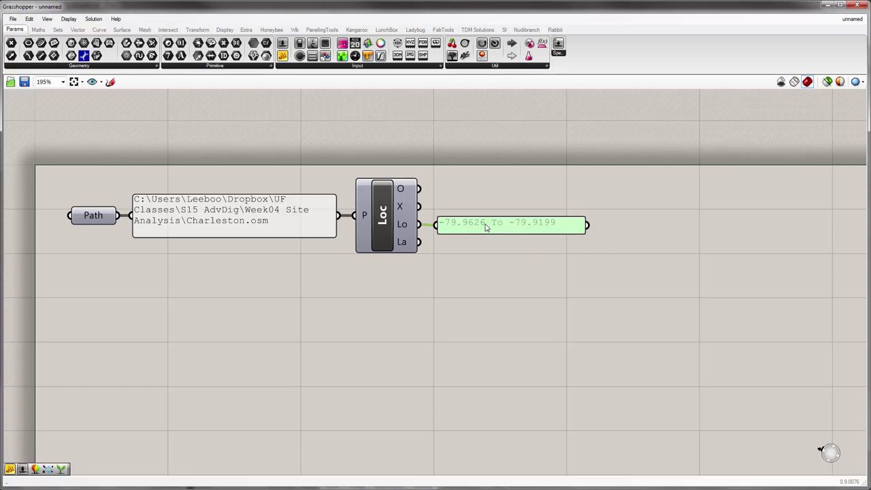
Duplicate the longitude panel twice, placing the copies one below the other under the original.
{"action": "double_click", "coordinate": [476, 258]}
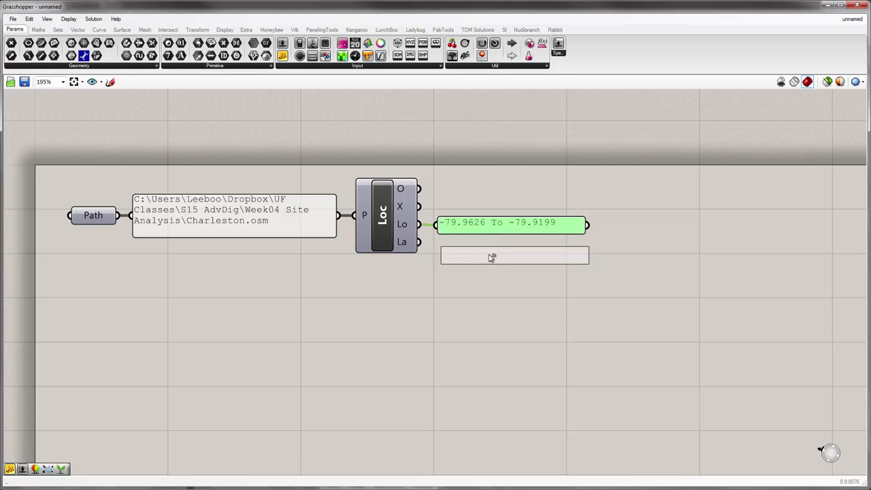
{"action": "left_click_drag", "start_coordinate": [489, 257], "coordinate": [489, 255], "text": "alt"}
{"action": "left_click", "coordinate": [470, 289]}
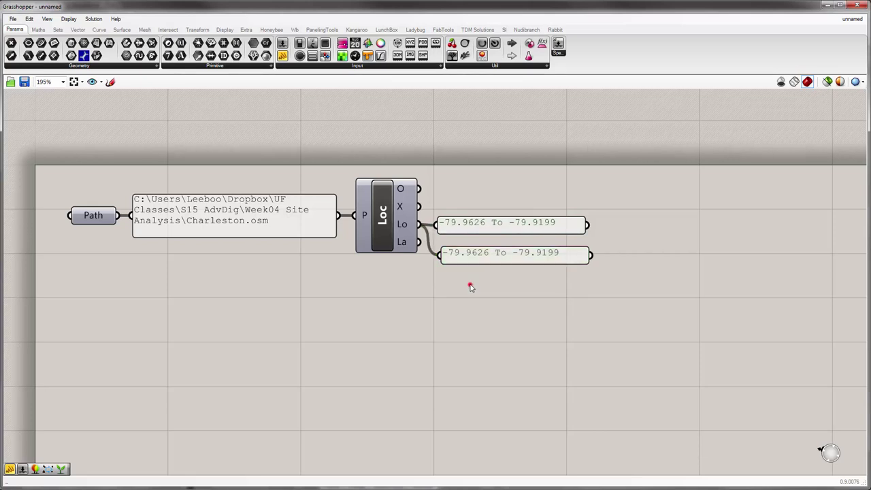
{"action": "left_click", "coordinate": [479, 254]}
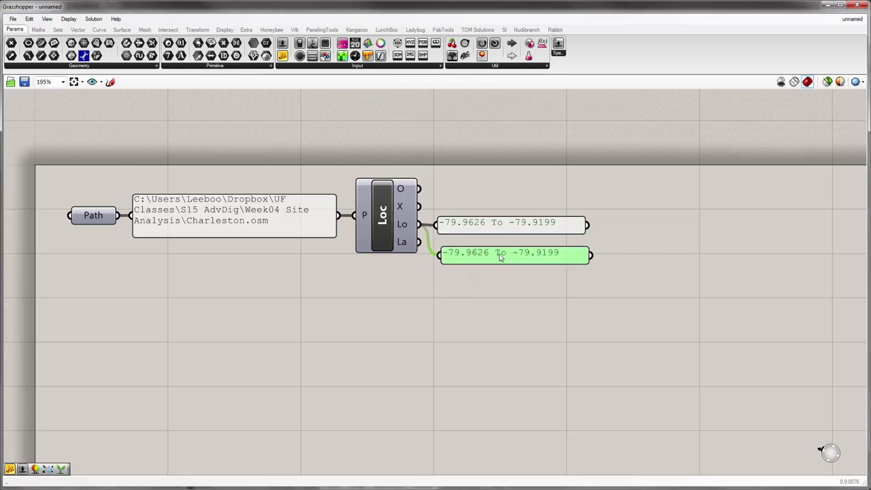
{"action": "left_click", "coordinate": [494, 256]}
{"action": "left_click_drag", "start_coordinate": [494, 256], "coordinate": [494, 300]}
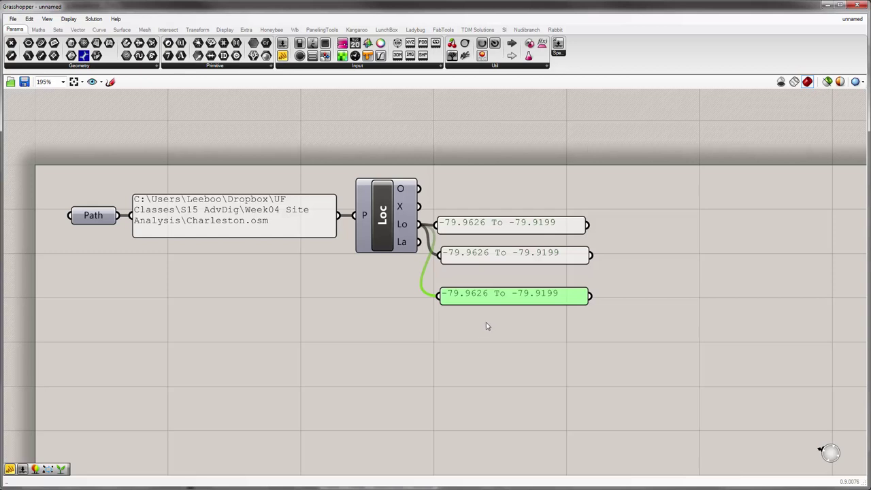
Remove both duplicate longitude panels, keeping only the original panel beside the Lo output.
{"action": "key", "text": "Delete"}
{"action": "key", "text": "ctrl+z"}
{"action": "left_click", "coordinate": [486, 224]}
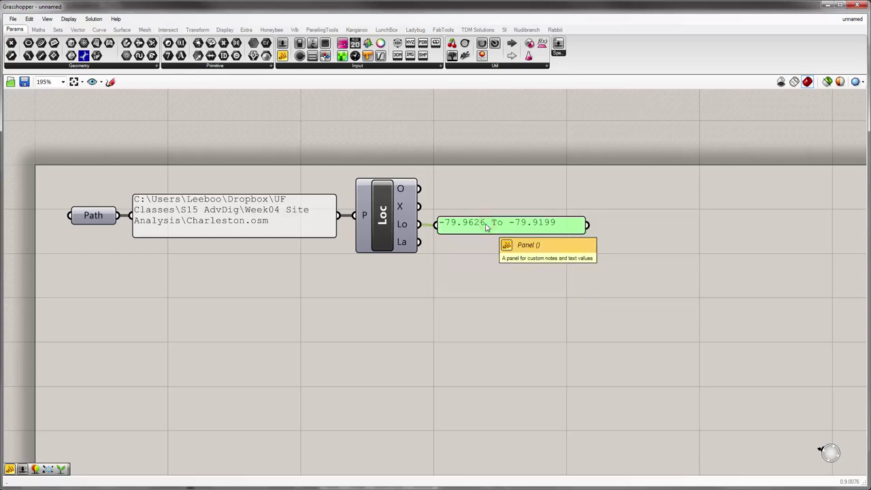
Copy the longitude panel directly beneath itself and connect the copy to the La output of the Loc component.
{"action": "left_click_drag", "start_coordinate": [485, 226], "coordinate": [487, 264], "text": "alt"}
{"action": "left_click_drag", "start_coordinate": [419, 242], "coordinate": [485, 247]}
{"action": "left_click", "coordinate": [466, 284]}
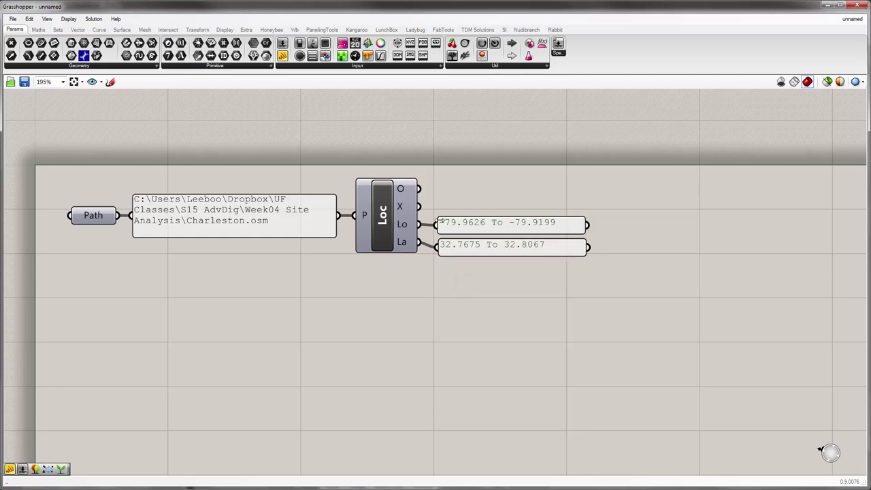
{"action": "mouse_move", "coordinate": [400, 210]}
{"action": "left_click", "coordinate": [342, 146]}
Place Elk's Highways and Major Roads components on the canvas below the Loc component.
{"action": "left_click", "coordinate": [248, 29]}
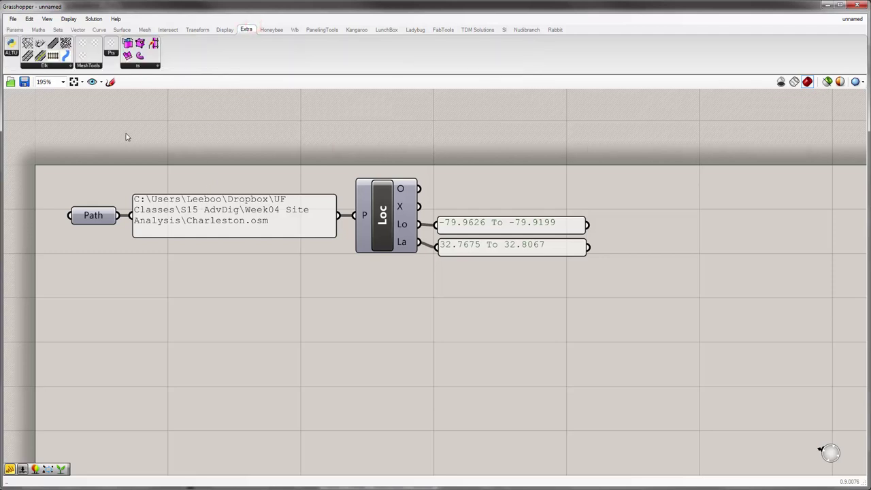
{"action": "left_click", "coordinate": [46, 65]}
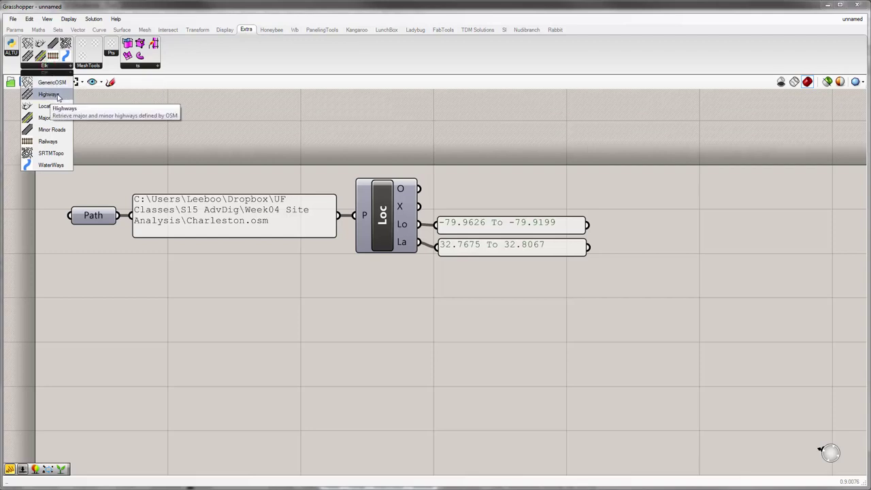
{"action": "left_click_drag", "start_coordinate": [58, 96], "coordinate": [473, 317]}
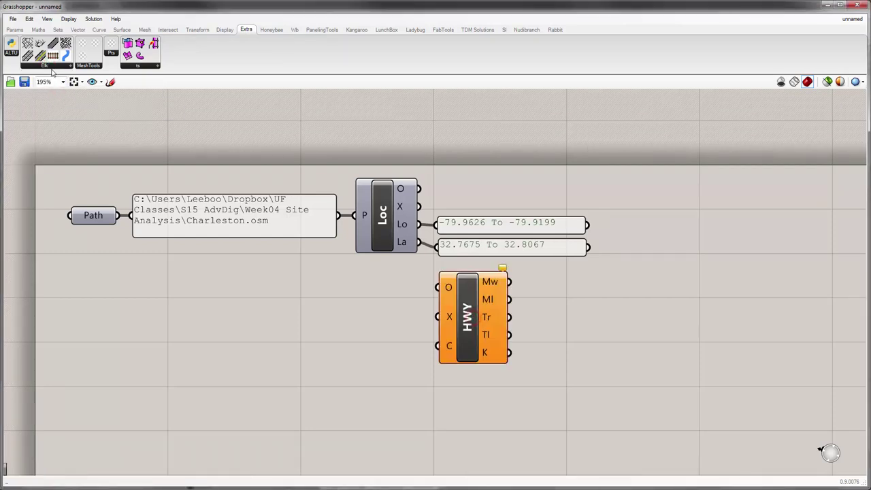
{"action": "left_click", "coordinate": [53, 66]}
{"action": "left_click_drag", "start_coordinate": [52, 118], "coordinate": [372, 373]}
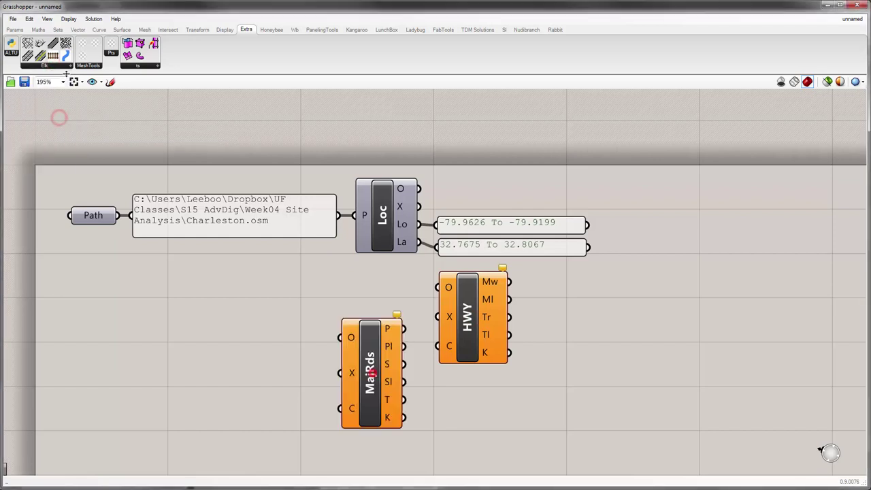
Add Elk's Minor Roads, Railways and WaterWays components to the canvas near the other road components.
{"action": "left_click", "coordinate": [55, 67]}
{"action": "left_click_drag", "start_coordinate": [52, 129], "coordinate": [194, 360]}
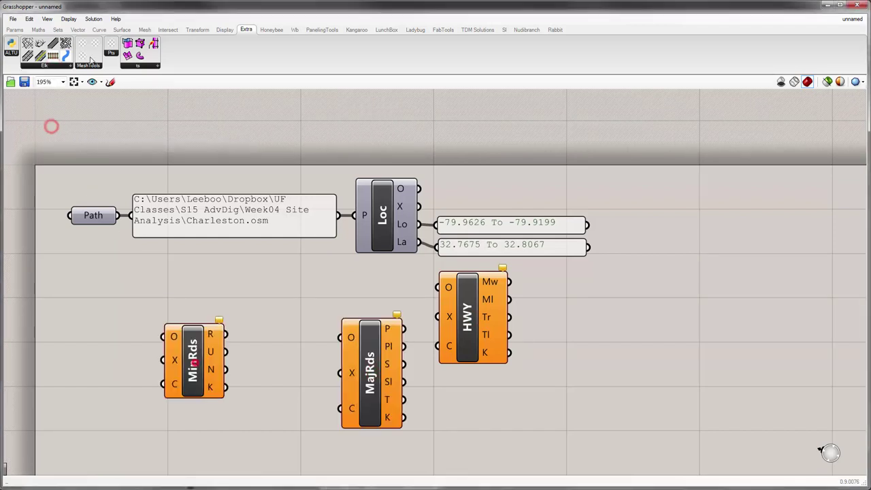
{"action": "left_click", "coordinate": [62, 64]}
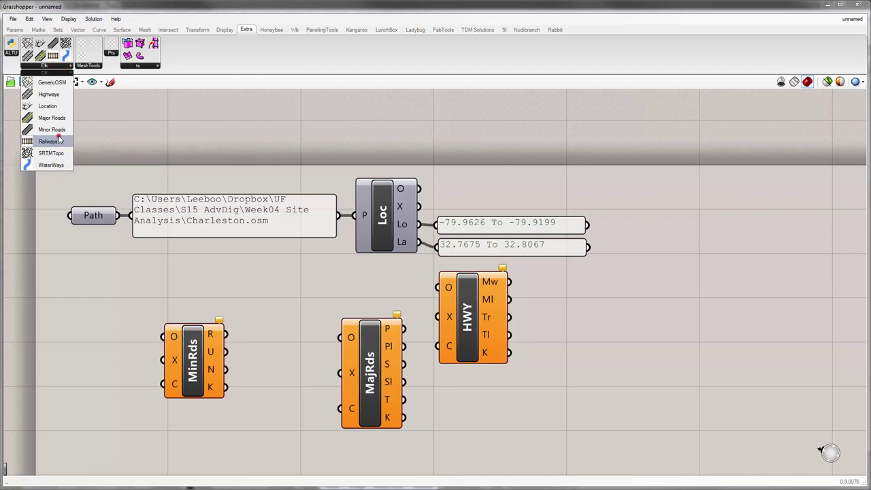
{"action": "left_click_drag", "start_coordinate": [59, 140], "coordinate": [107, 359]}
{"action": "left_click", "coordinate": [56, 66]}
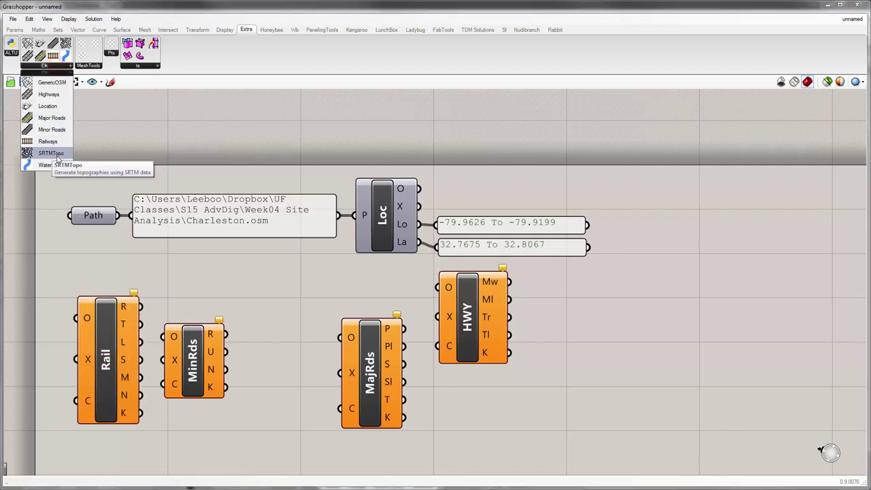
{"action": "left_click", "coordinate": [61, 165]}
{"action": "left_click", "coordinate": [291, 359]}
Move the Water component well below the others and stack MajRds and MinRds in a column under HWY.
{"action": "right_click_drag", "start_coordinate": [402, 352], "coordinate": [345, 236]}
{"action": "scroll", "coordinate": [344, 237], "scroll_direction": "down", "scroll_amount": 2}
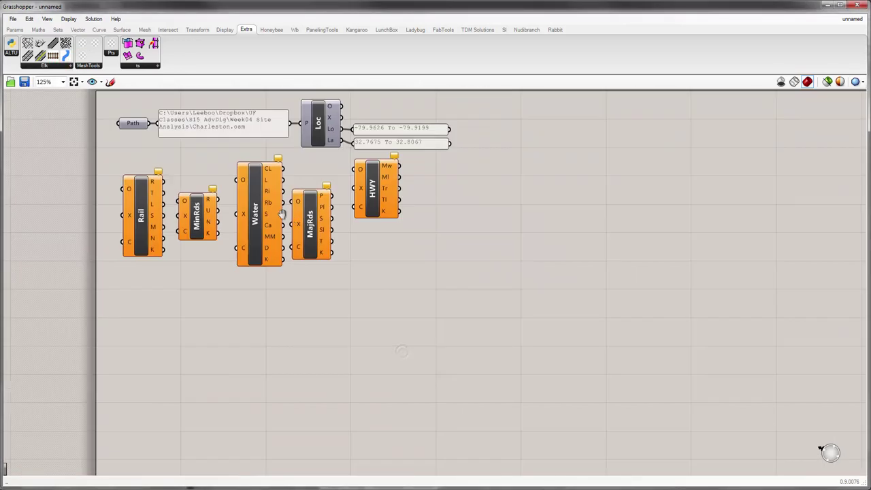
{"action": "right_click_drag", "start_coordinate": [294, 224], "coordinate": [275, 204]}
{"action": "left_click_drag", "start_coordinate": [354, 173], "coordinate": [356, 171]}
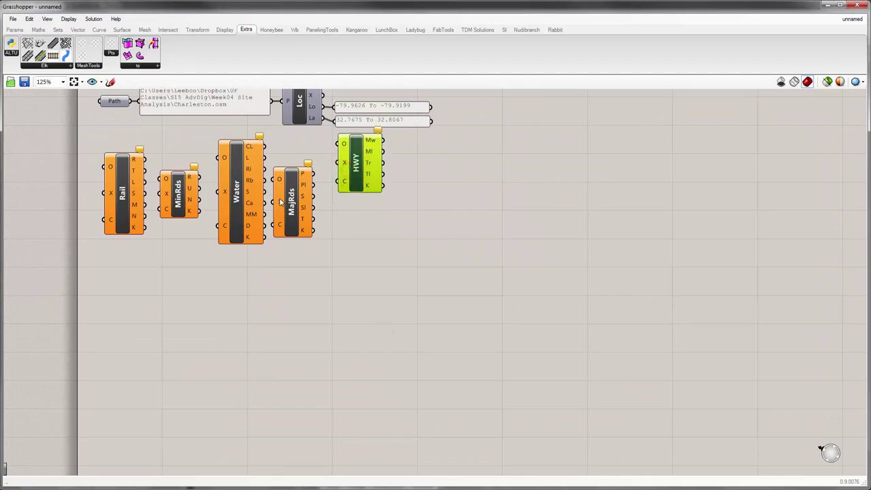
{"action": "left_click_drag", "start_coordinate": [234, 197], "coordinate": [305, 387]}
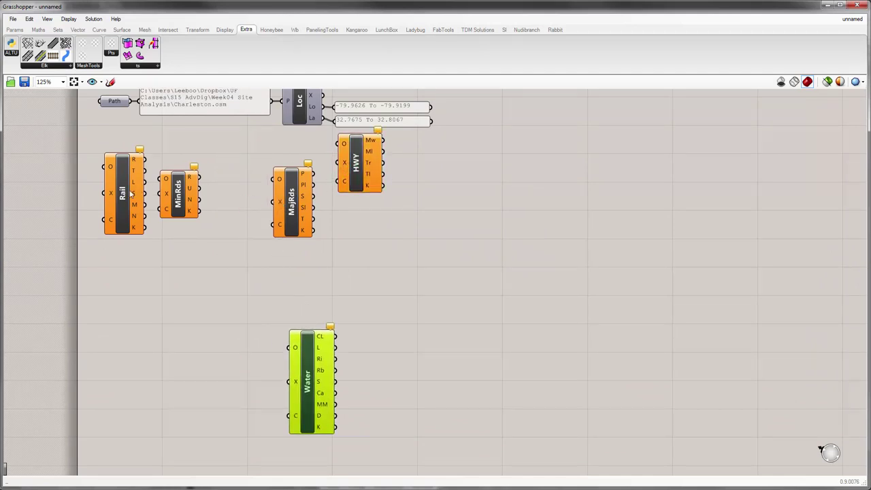
{"action": "left_click_drag", "start_coordinate": [287, 194], "coordinate": [356, 230]}
{"action": "left_click_drag", "start_coordinate": [179, 202], "coordinate": [361, 317]}
Complete the column by placing Rail below MinRds and shifting Water to the lowest position.
{"action": "right_click_drag", "start_coordinate": [397, 411], "coordinate": [359, 330]}
{"action": "left_click_drag", "start_coordinate": [291, 307], "coordinate": [342, 385]}
{"action": "left_click_drag", "start_coordinate": [92, 129], "coordinate": [343, 321]}
{"action": "left_click_drag", "start_coordinate": [335, 381], "coordinate": [336, 399]}
{"action": "left_click", "coordinate": [383, 368]}
{"action": "scroll", "coordinate": [381, 351], "scroll_direction": "down", "scroll_amount": 2}
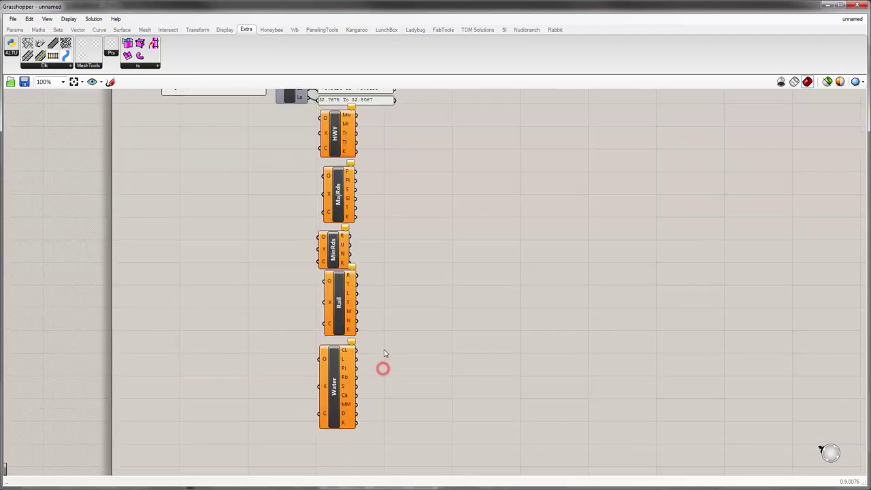
Select the five Elk feature components, align them vertically, and distribute them vertically.
{"action": "right_click_drag", "start_coordinate": [381, 351], "coordinate": [354, 375]}
{"action": "left_click_drag", "start_coordinate": [368, 407], "coordinate": [353, 218]}
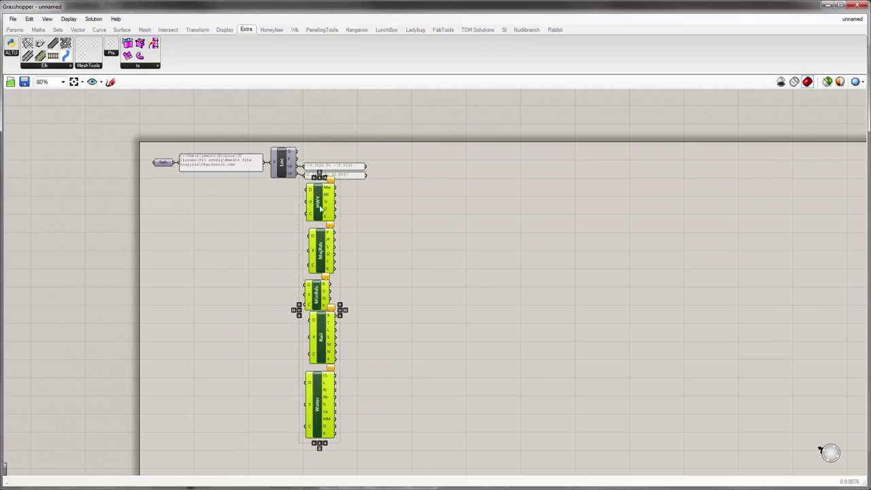
{"action": "scroll", "coordinate": [327, 198], "scroll_direction": "up", "scroll_amount": 5}
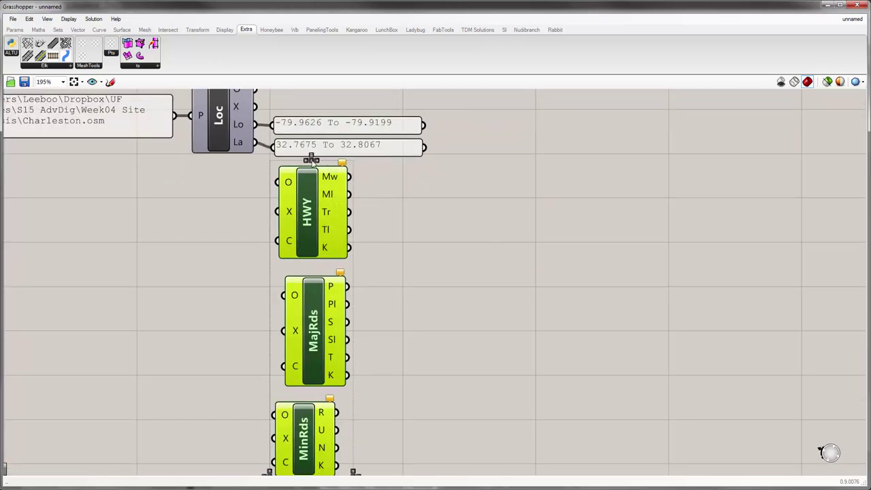
{"action": "left_click", "coordinate": [311, 160]}
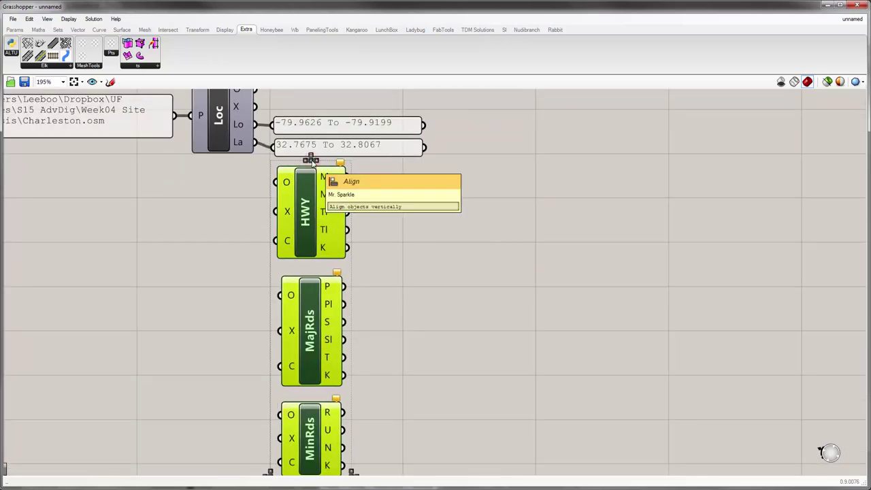
{"action": "scroll", "coordinate": [311, 161], "scroll_direction": "down", "scroll_amount": 5}
{"action": "scroll", "coordinate": [309, 153], "scroll_direction": "up", "scroll_amount": 2}
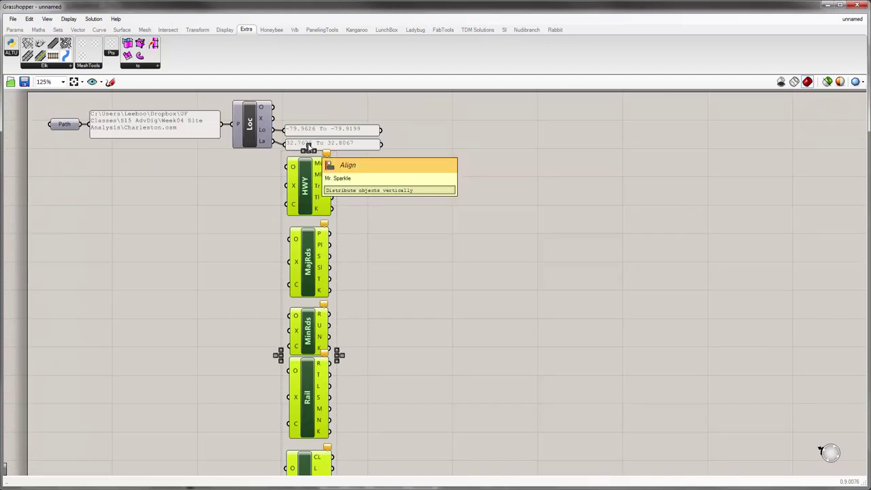
{"action": "left_click", "coordinate": [308, 147]}
Shift the column of five Elk feature components to the right, clear of the longitude and latitude panels.
{"action": "right_click_drag", "start_coordinate": [399, 336], "coordinate": [373, 306]}
{"action": "scroll", "coordinate": [372, 305], "scroll_direction": "down", "scroll_amount": 2}
{"action": "scroll", "coordinate": [336, 255], "scroll_direction": "up", "scroll_amount": 1}
{"action": "left_click_drag", "start_coordinate": [313, 197], "coordinate": [400, 211]}
{"action": "left_click", "coordinate": [314, 215]}
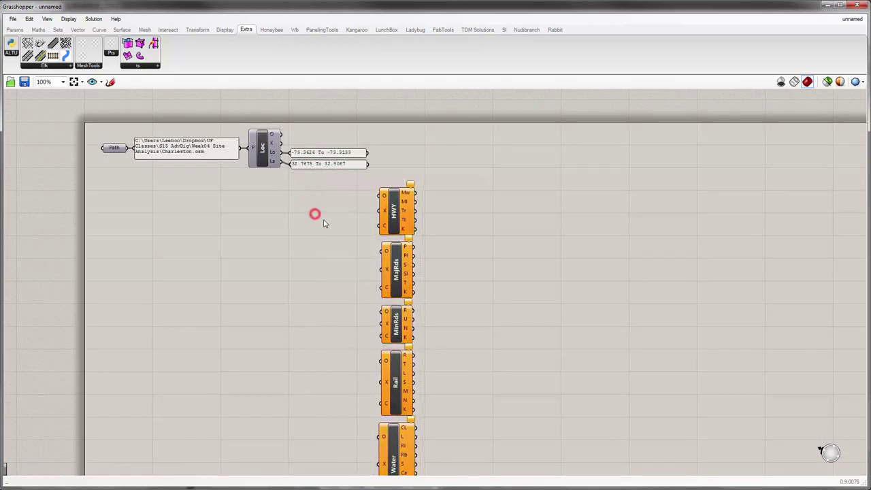
Narrow the Grasshopper window to expose the Rhino viewport, and connect Loc's O and X outputs to the matching HWY inputs.
{"action": "scroll", "coordinate": [304, 251], "scroll_direction": "up", "scroll_amount": 2}
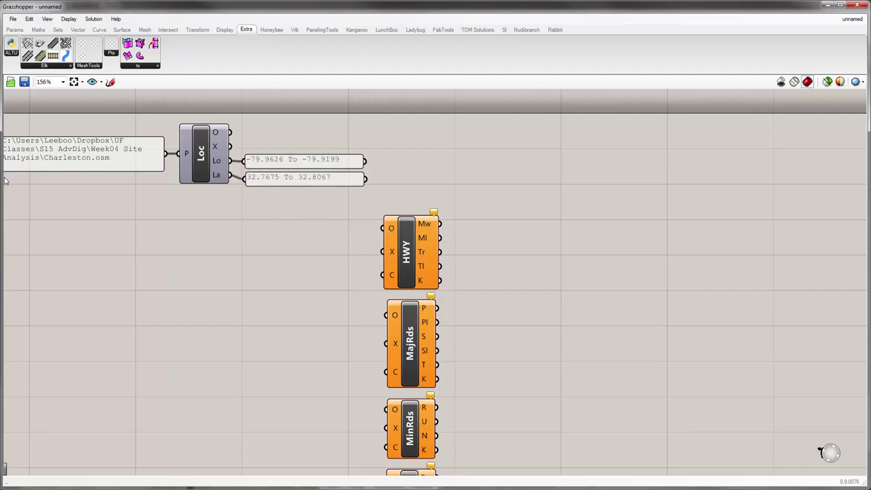
{"action": "left_click_drag", "start_coordinate": [3, 179], "coordinate": [310, 179]}
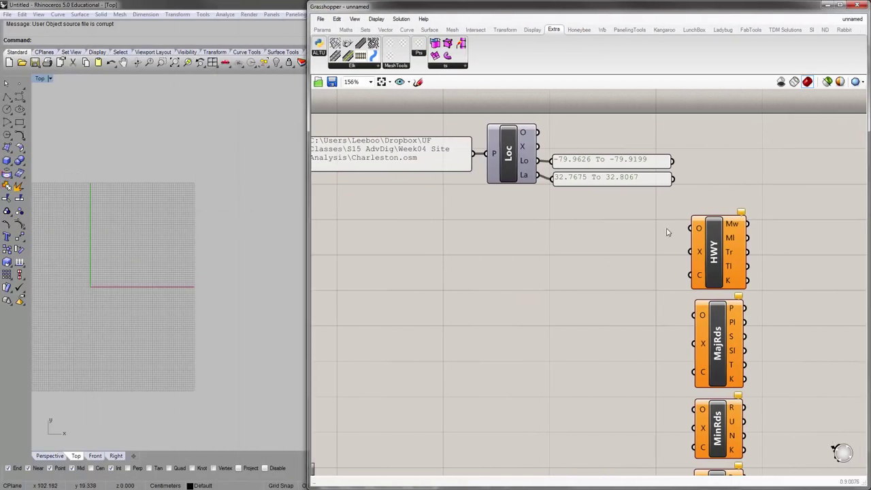
{"action": "left_click_drag", "start_coordinate": [538, 132], "coordinate": [654, 222]}
{"action": "left_click_drag", "start_coordinate": [538, 132], "coordinate": [695, 228]}
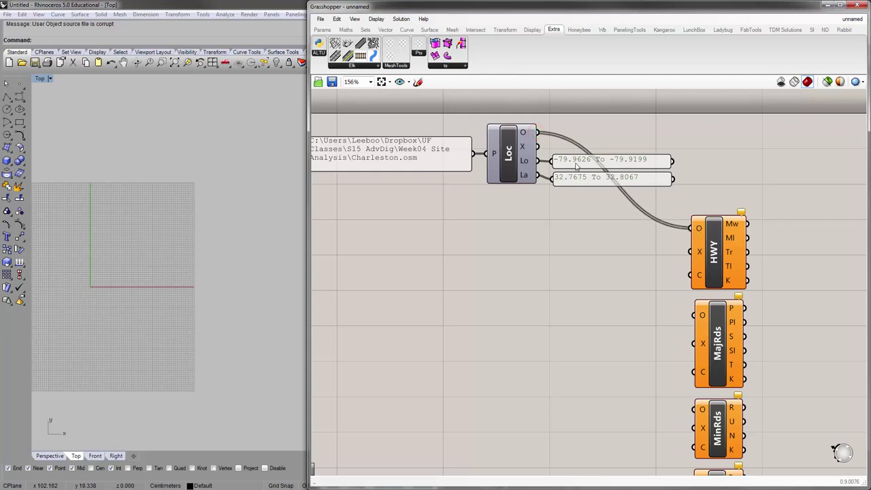
{"action": "left_click_drag", "start_coordinate": [538, 147], "coordinate": [684, 255]}
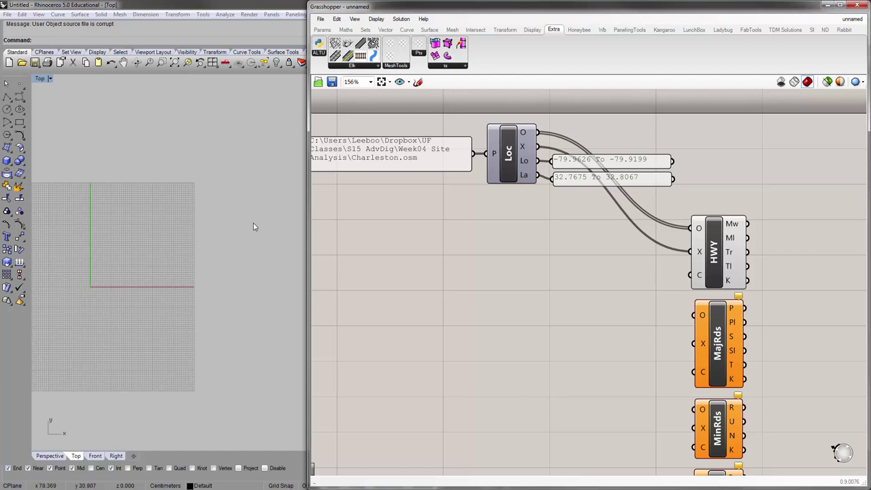
Connect the O and X outputs of Loc to the O and X inputs of MajRds.
{"action": "right_click_drag", "start_coordinate": [252, 223], "coordinate": [176, 257]}
{"action": "scroll", "coordinate": [183, 265], "scroll_direction": "down", "scroll_amount": 8}
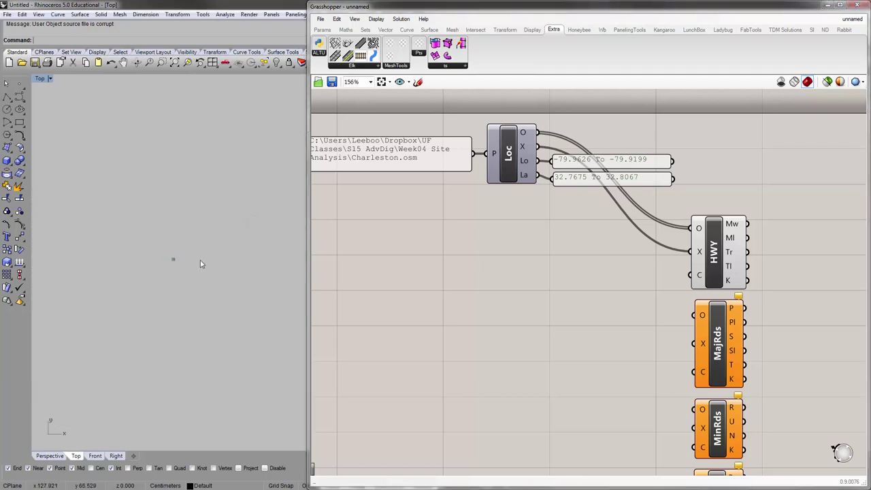
{"action": "right_click_drag", "start_coordinate": [525, 272], "coordinate": [521, 252]}
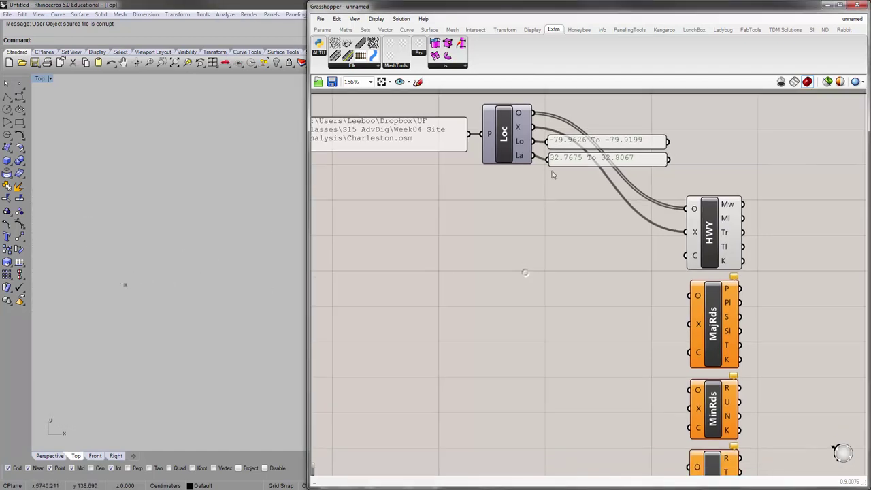
{"action": "left_click_drag", "start_coordinate": [536, 119], "coordinate": [693, 295]}
{"action": "left_click_drag", "start_coordinate": [534, 127], "coordinate": [690, 324]}
{"action": "right_click_drag", "start_coordinate": [644, 330], "coordinate": [567, 316]}
{"action": "left_click", "coordinate": [633, 220]}
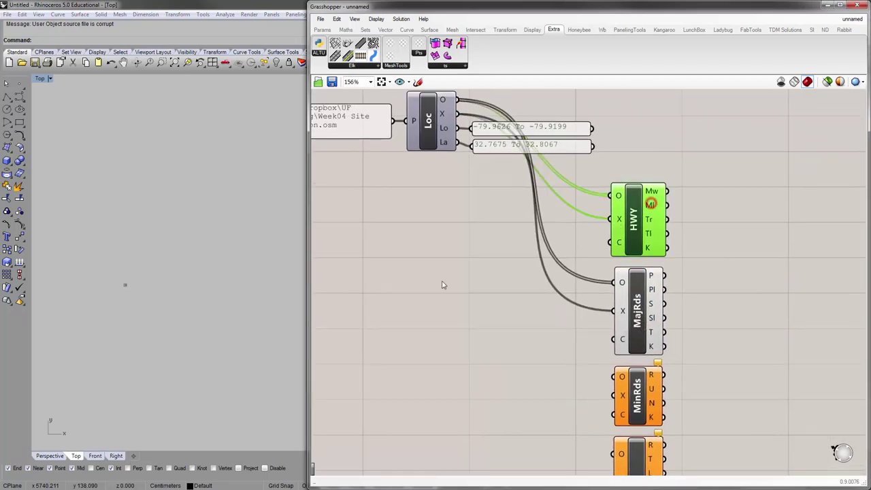
{"action": "left_click", "coordinate": [498, 239]}
Wire Loc's O and X outputs into the matching inputs of both the MinRds and Rail components.
{"action": "scroll", "coordinate": [498, 240], "scroll_direction": "down", "scroll_amount": 3}
{"action": "left_click_drag", "start_coordinate": [442, 114], "coordinate": [543, 287]}
{"action": "left_click_drag", "start_coordinate": [476, 225], "coordinate": [538, 306]}
{"action": "left_click", "coordinate": [521, 311]}
{"action": "left_click_drag", "start_coordinate": [440, 111], "coordinate": [542, 336]}
{"action": "left_click_drag", "start_coordinate": [440, 119], "coordinate": [544, 359]}
Connect Loc's O and X outputs to the O and X inputs of the Water component.
{"action": "left_click_drag", "start_coordinate": [442, 117], "coordinate": [499, 419]}
{"action": "left_click", "coordinate": [463, 393]}
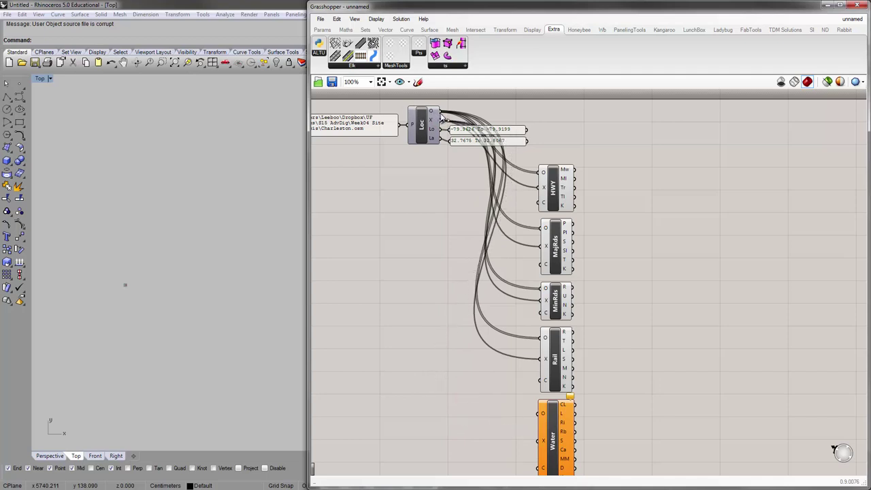
{"action": "left_click_drag", "start_coordinate": [439, 112], "coordinate": [538, 413]}
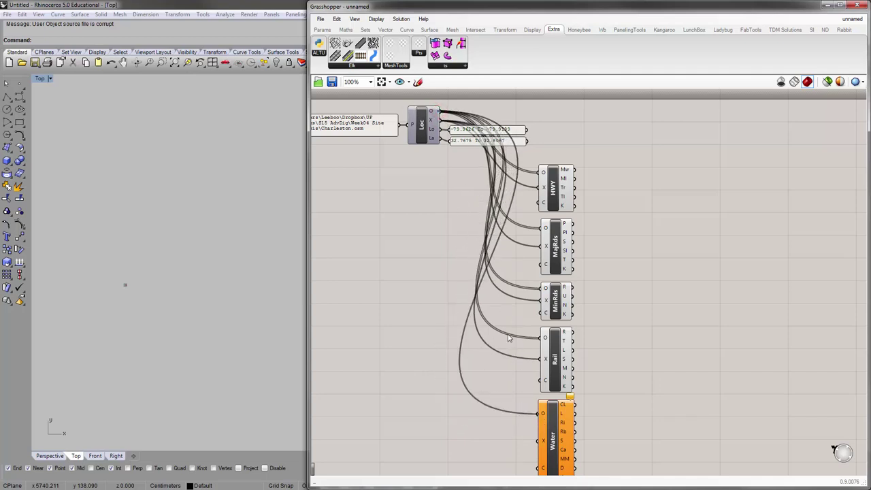
{"action": "left_click_drag", "start_coordinate": [440, 127], "coordinate": [532, 349]}
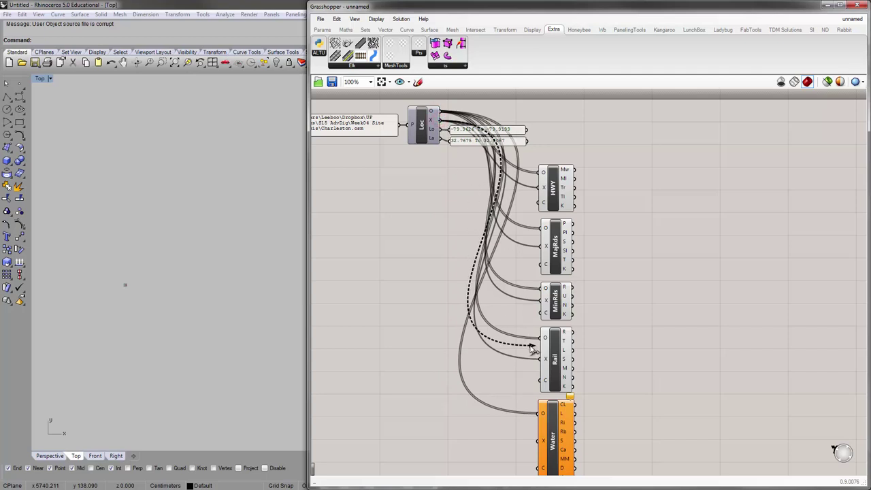
{"action": "left_click_drag", "start_coordinate": [532, 349], "coordinate": [532, 348]}
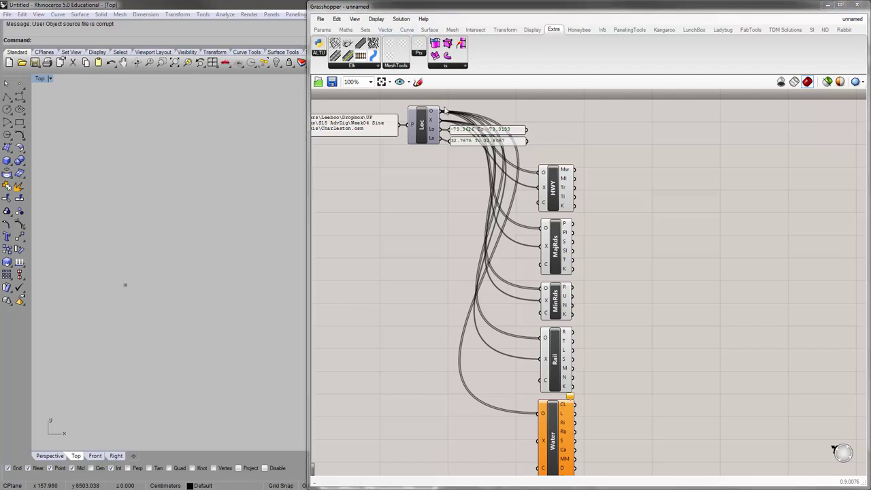
{"action": "left_click_drag", "start_coordinate": [443, 128], "coordinate": [542, 430]}
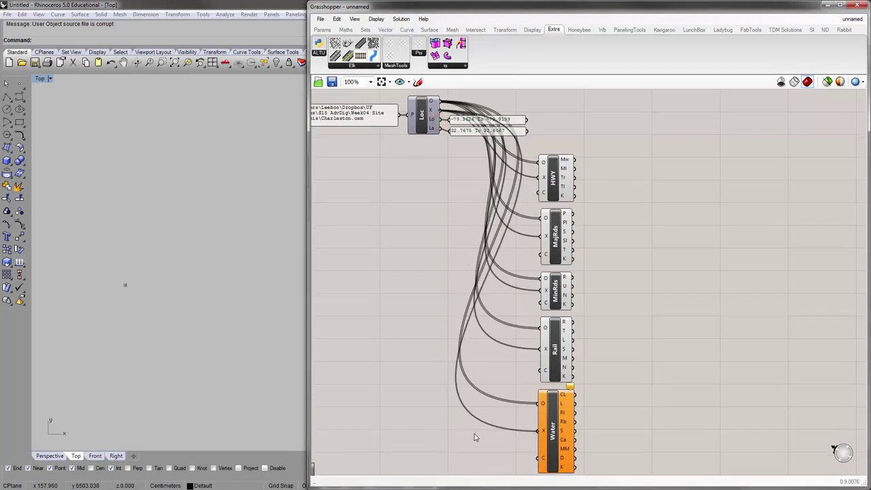
Examine the generated Charleston map points in Rhino's Top viewport, both overall and up close.
{"action": "right_click_drag", "start_coordinate": [446, 319], "coordinate": [418, 302]}
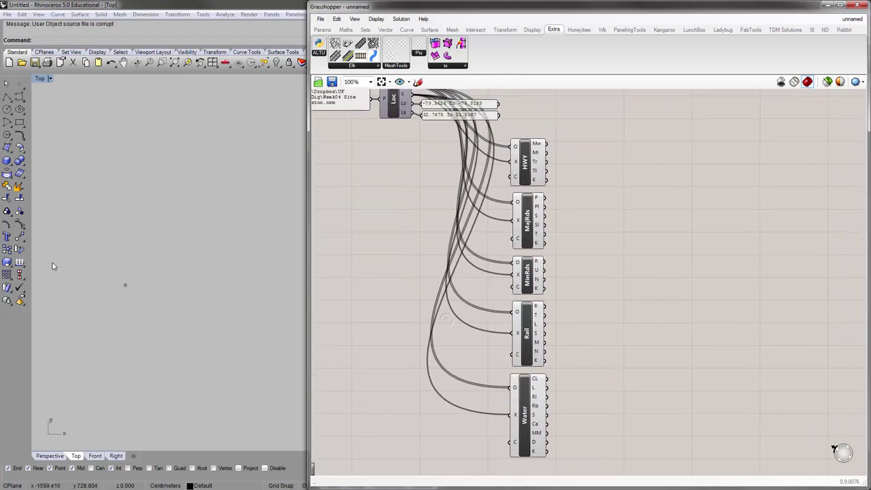
{"action": "right_click_drag", "start_coordinate": [56, 264], "coordinate": [67, 285]}
{"action": "scroll", "coordinate": [140, 282], "scroll_direction": "down", "scroll_amount": 5}
{"action": "scroll", "coordinate": [145, 283], "scroll_direction": "down", "scroll_amount": 10}
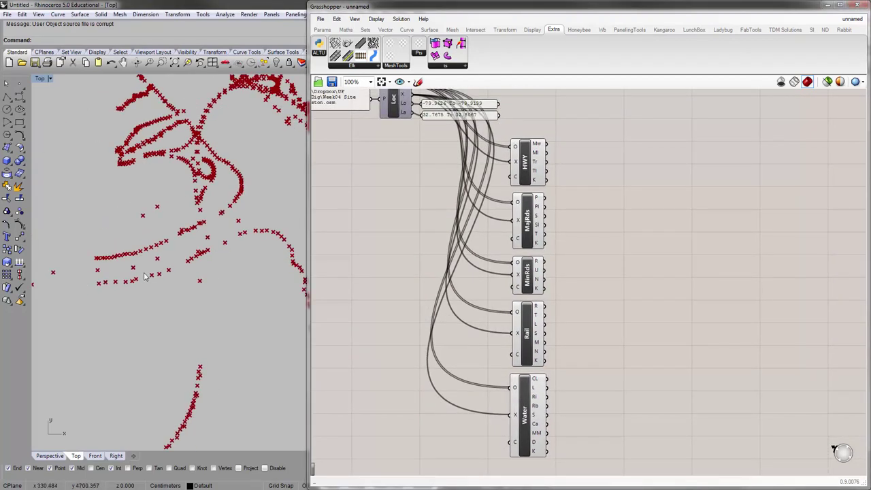
{"action": "scroll", "coordinate": [148, 260], "scroll_direction": "up", "scroll_amount": 8}
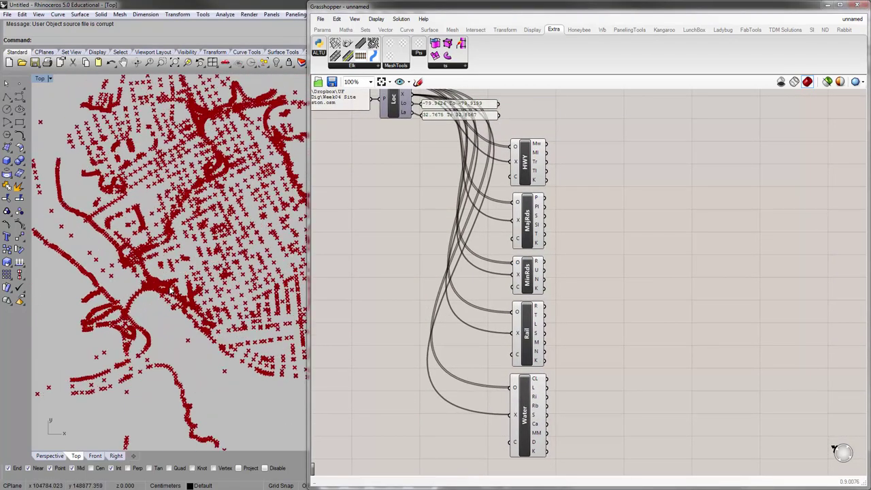
{"action": "scroll", "coordinate": [203, 347], "scroll_direction": "down", "scroll_amount": 8}
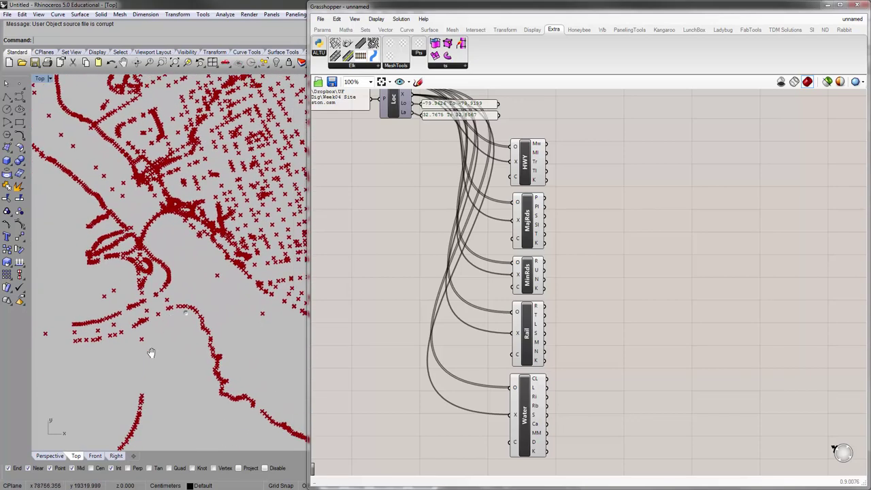
{"action": "scroll", "coordinate": [161, 314], "scroll_direction": "up", "scroll_amount": 8}
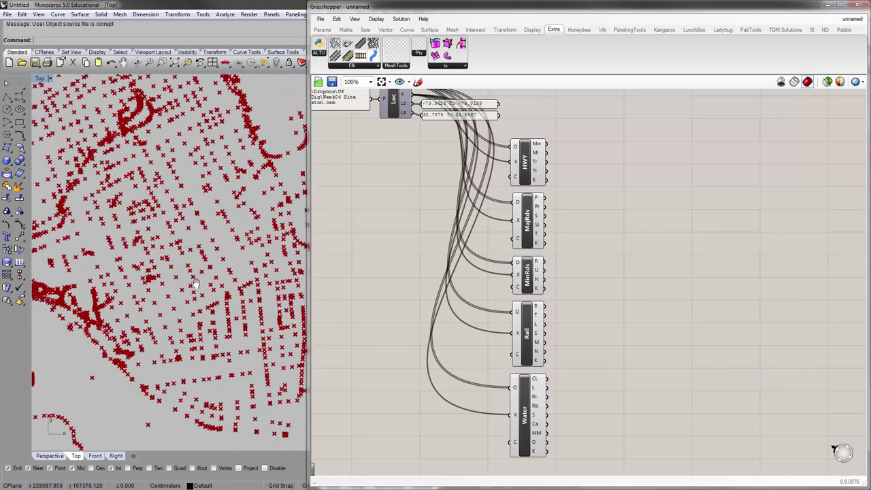
Examine which map points the HWY, MajRds, MinRds, Rail and Water components each produce in Rhino's Top viewport.
{"action": "left_click", "coordinate": [429, 237]}
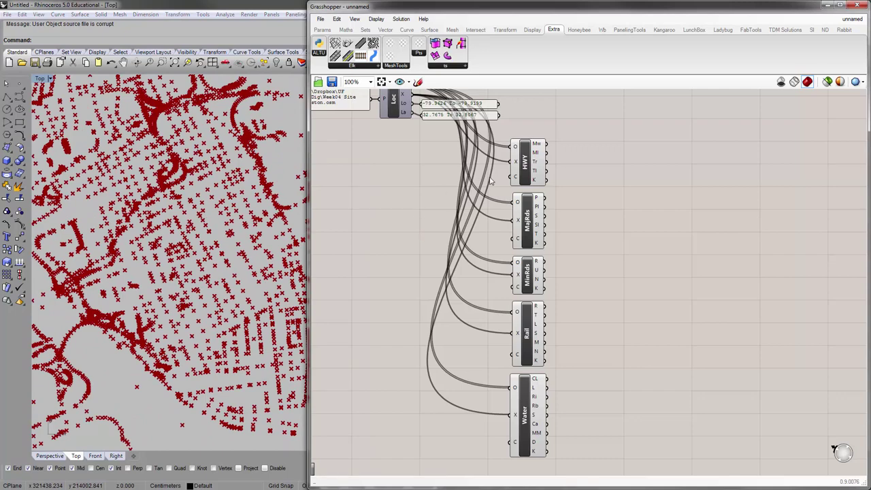
{"action": "left_click", "coordinate": [519, 174]}
{"action": "scroll", "coordinate": [213, 223], "scroll_direction": "down", "scroll_amount": 5}
{"action": "scroll", "coordinate": [213, 222], "scroll_direction": "up", "scroll_amount": 3}
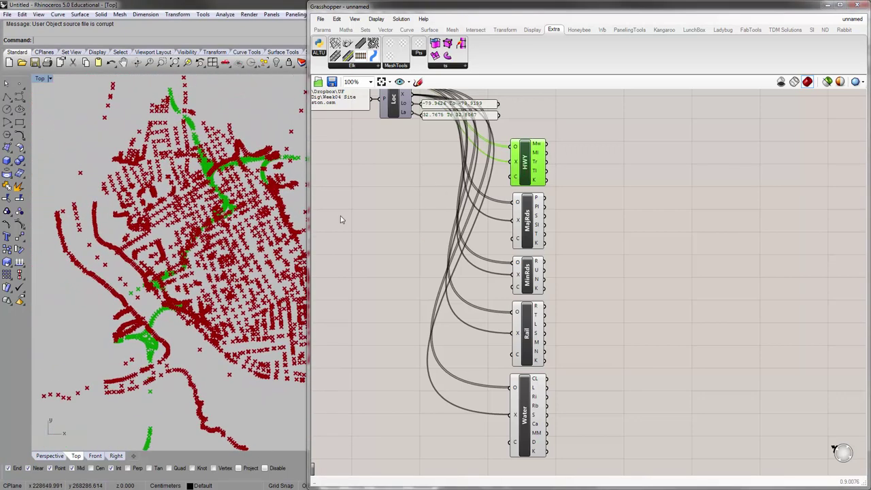
{"action": "scroll", "coordinate": [294, 221], "scroll_direction": "down", "scroll_amount": 4}
{"action": "right_click_drag", "start_coordinate": [294, 220], "coordinate": [200, 200]}
{"action": "left_click_drag", "start_coordinate": [308, 211], "coordinate": [467, 228]}
{"action": "scroll", "coordinate": [679, 208], "scroll_direction": "up", "scroll_amount": 2}
{"action": "left_click", "coordinate": [652, 229]}
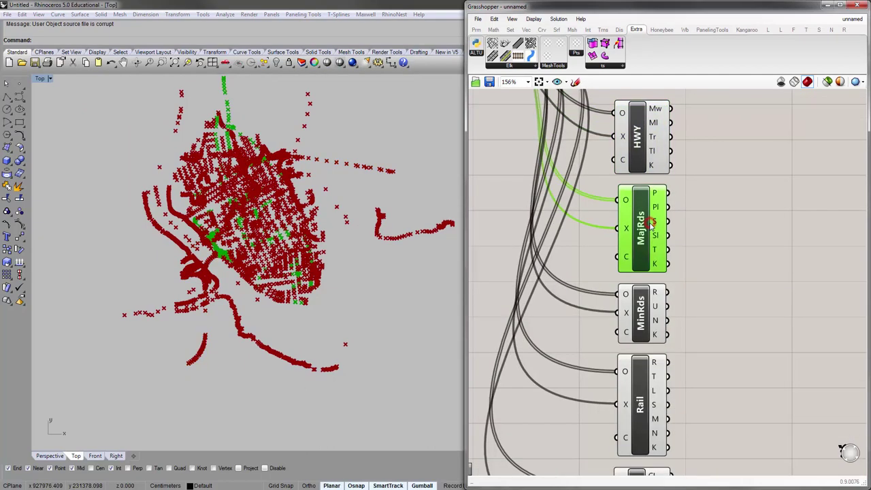
{"action": "left_click", "coordinate": [642, 309]}
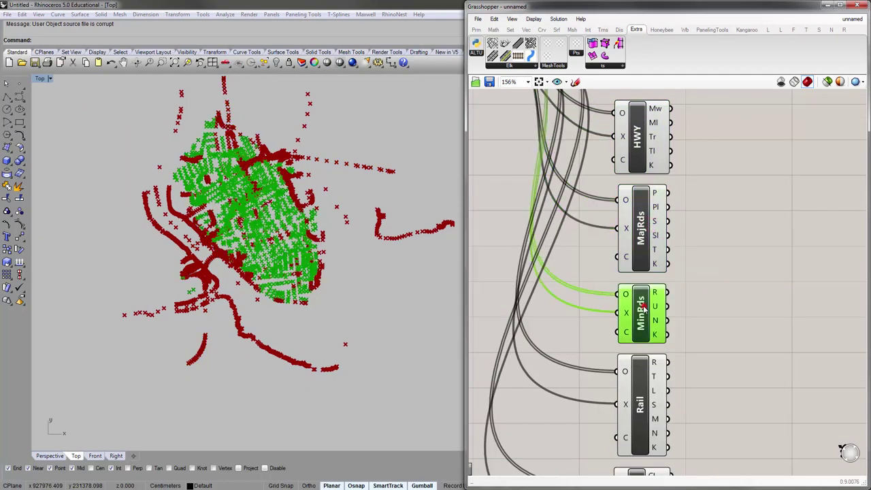
{"action": "left_click", "coordinate": [643, 381]}
{"action": "right_click_drag", "start_coordinate": [700, 382], "coordinate": [680, 259]}
{"action": "left_click", "coordinate": [626, 409]}
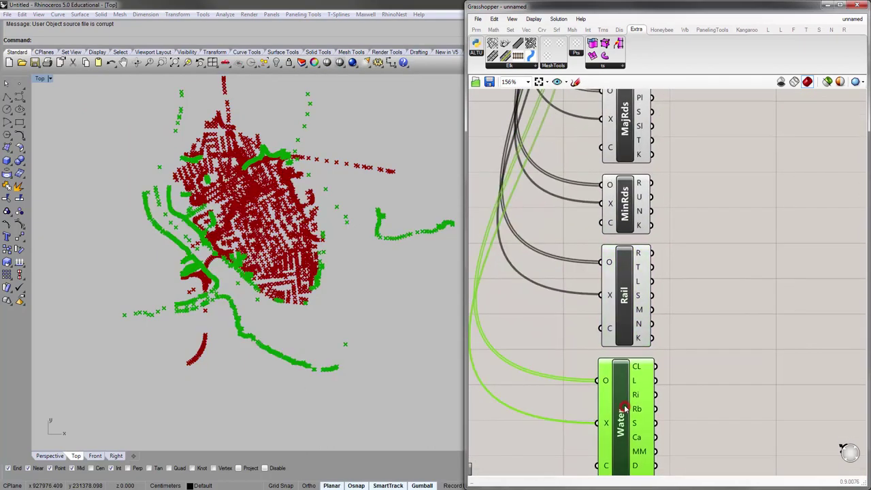
{"action": "left_click", "coordinate": [695, 301]}
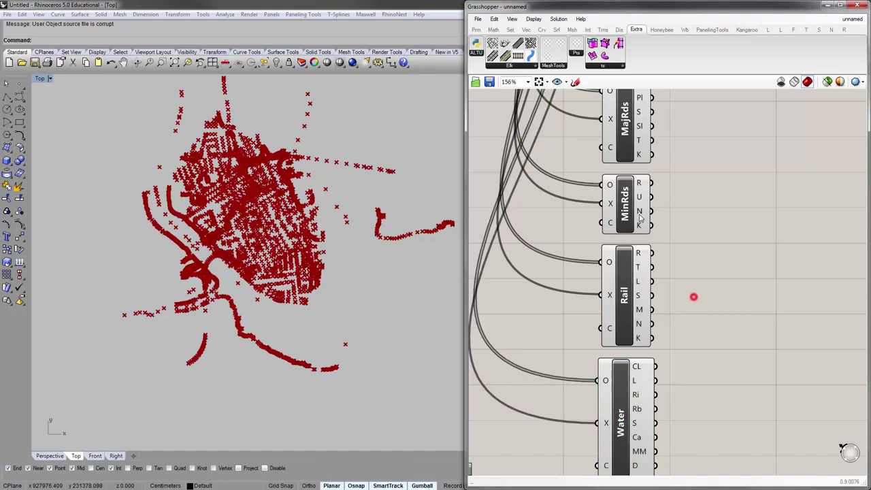
Read the descriptions of HWY's Collection Type input and its motorway, trunk and link outputs.
{"action": "scroll", "coordinate": [692, 298], "scroll_direction": "down", "scroll_amount": 2}
{"action": "scroll", "coordinate": [266, 232], "scroll_direction": "up", "scroll_amount": 5}
{"action": "scroll", "coordinate": [265, 231], "scroll_direction": "up", "scroll_amount": 3}
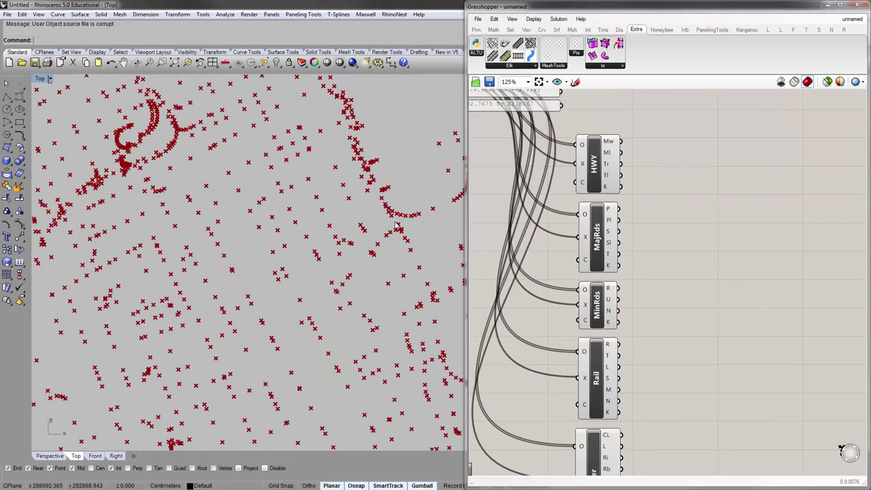
{"action": "left_click_drag", "start_coordinate": [465, 218], "coordinate": [138, 218]}
{"action": "right_click_drag", "start_coordinate": [332, 179], "coordinate": [405, 243]}
{"action": "scroll", "coordinate": [343, 219], "scroll_direction": "up", "scroll_amount": 4}
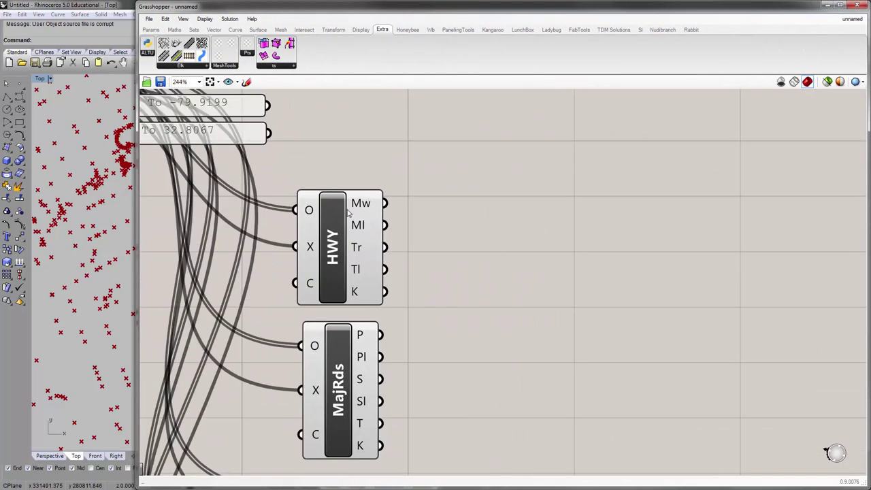
{"action": "mouse_move", "coordinate": [324, 266]}
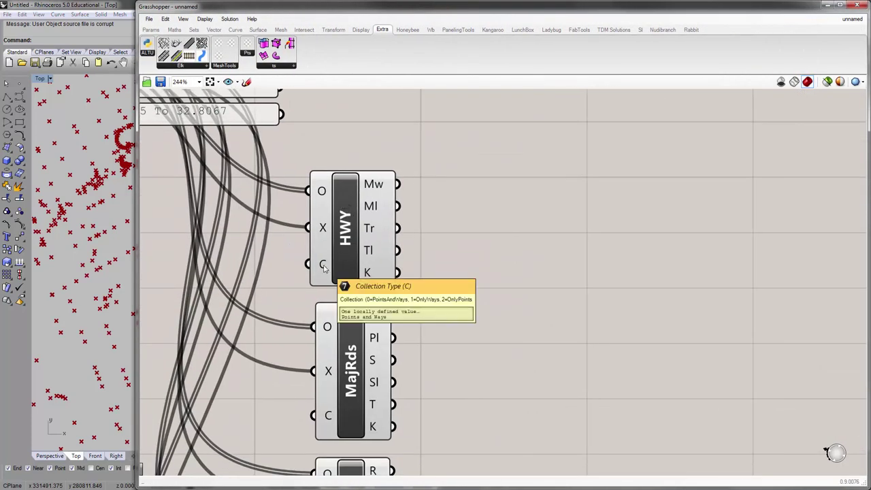
{"action": "mouse_move", "coordinate": [381, 193]}
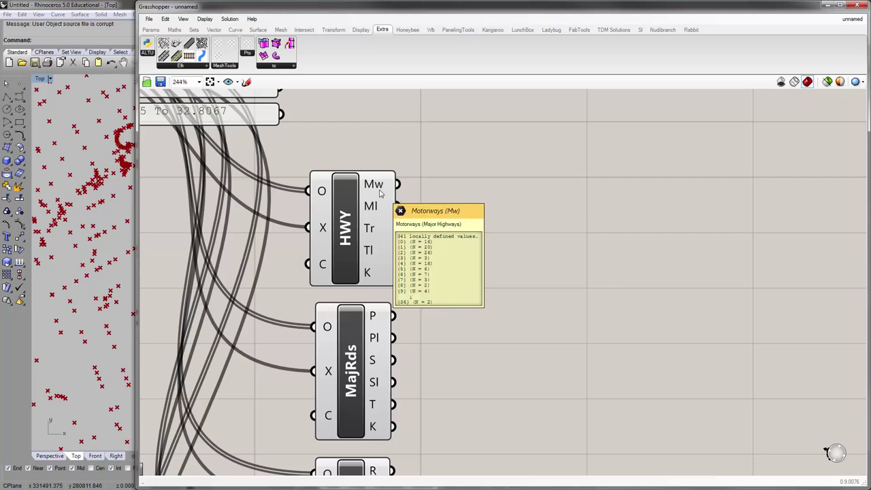
{"action": "mouse_move", "coordinate": [375, 210]}
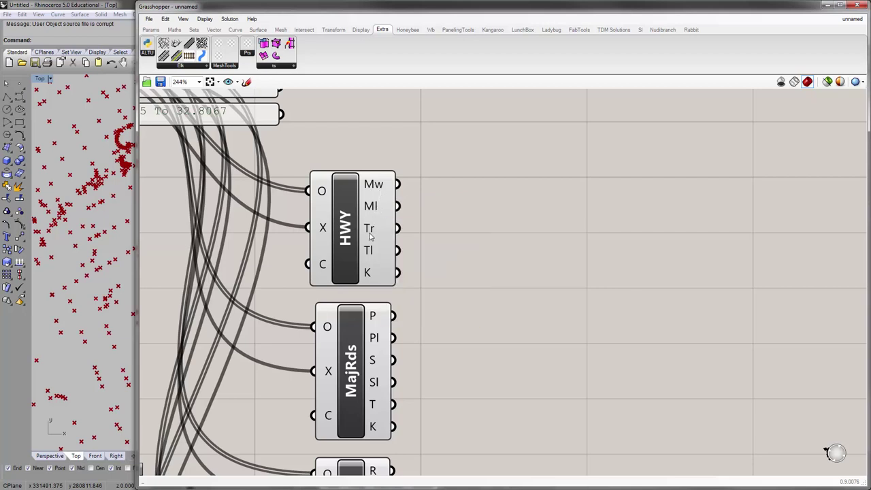
{"action": "mouse_move", "coordinate": [371, 236]}
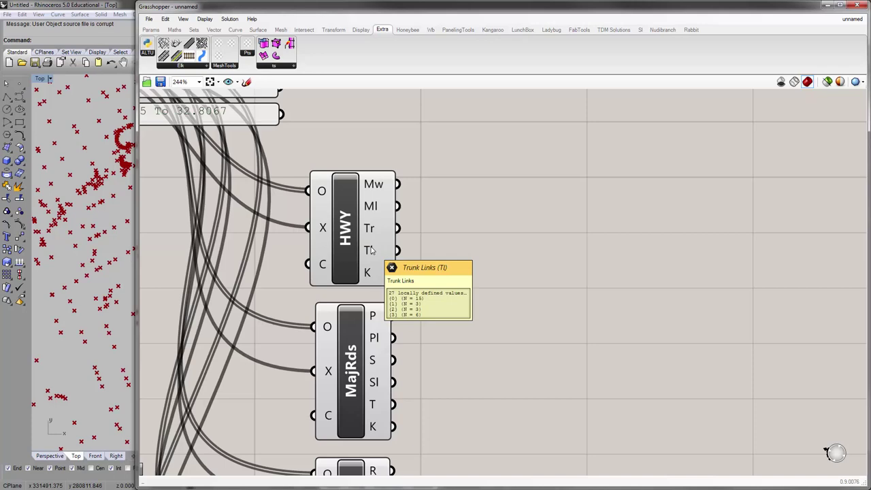
{"action": "mouse_move", "coordinate": [370, 274]}
{"action": "scroll", "coordinate": [402, 260], "scroll_direction": "down", "scroll_amount": 2}
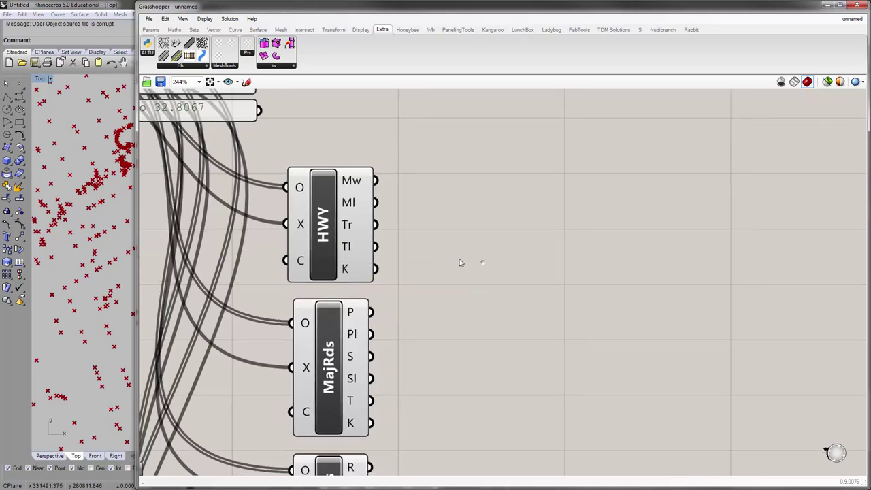
{"action": "scroll", "coordinate": [408, 186], "scroll_direction": "down", "scroll_amount": 2}
{"action": "right_click_drag", "start_coordinate": [370, 178], "coordinate": [344, 183]}
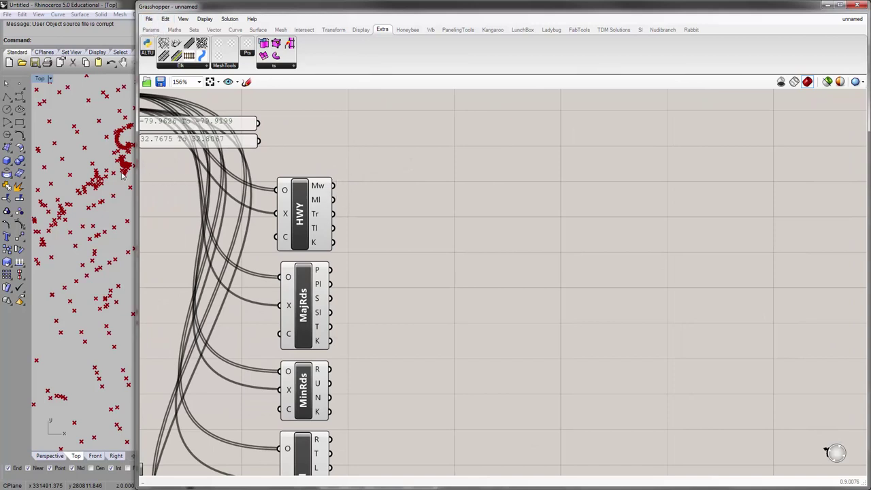
Add a PolyLine component beside HWY and connect HWY's Mw output to its V input.
{"action": "left_click_drag", "start_coordinate": [138, 179], "coordinate": [332, 178]}
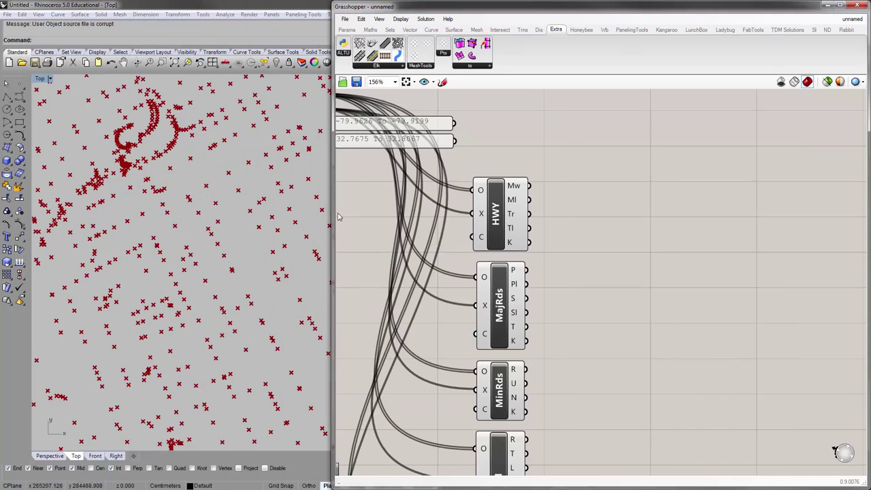
{"action": "left_click_drag", "start_coordinate": [332, 217], "coordinate": [208, 216]}
{"action": "right_click_drag", "start_coordinate": [519, 207], "coordinate": [569, 185]}
{"action": "left_click", "coordinate": [306, 29]}
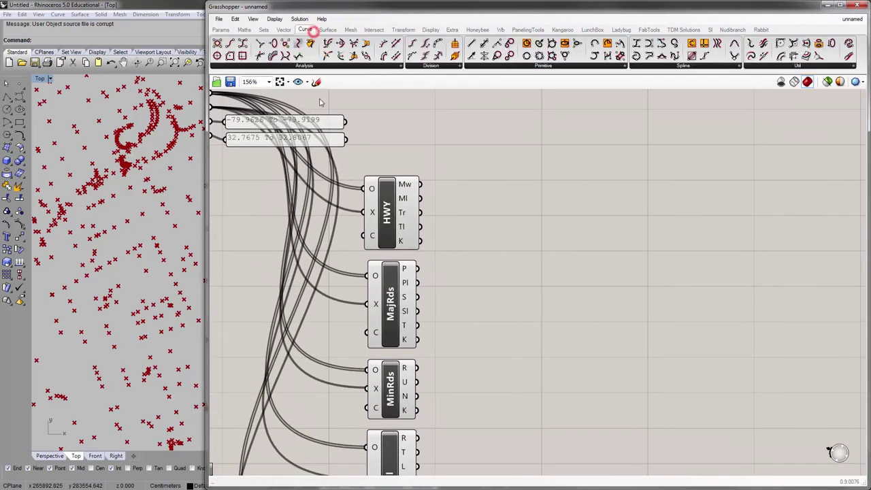
{"action": "left_click", "coordinate": [598, 66]}
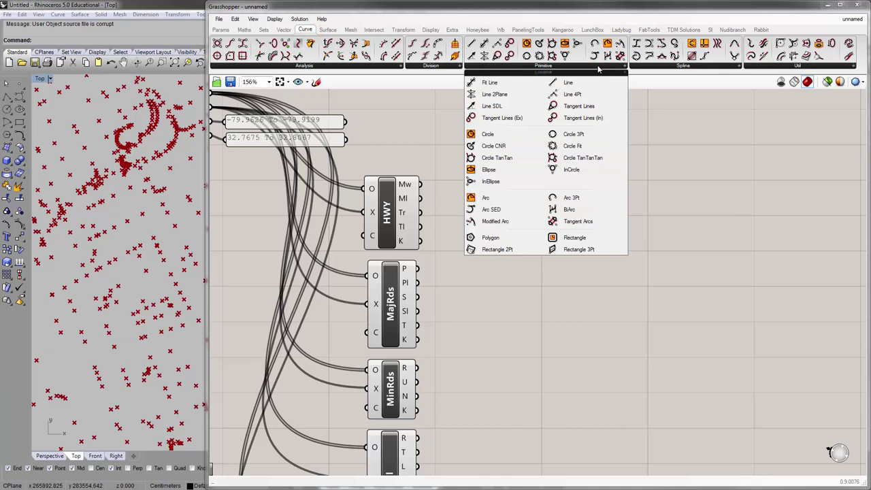
{"action": "left_click", "coordinate": [652, 65]}
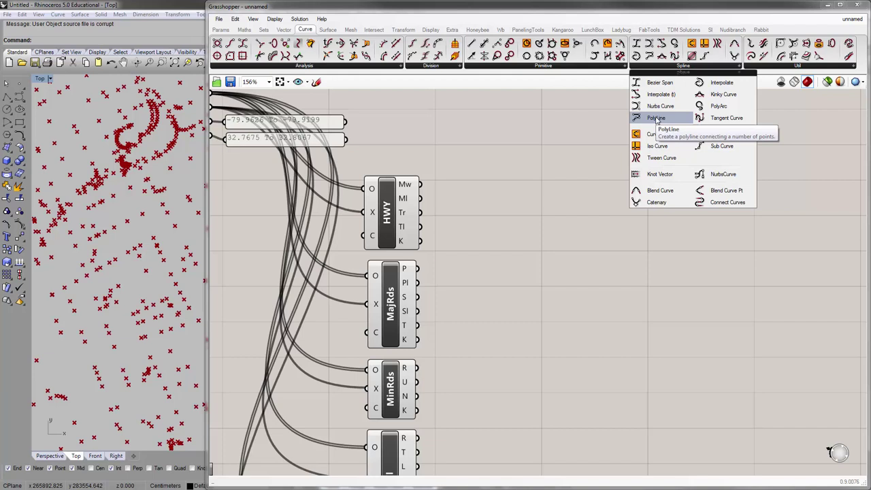
{"action": "left_click_drag", "start_coordinate": [671, 120], "coordinate": [511, 189]}
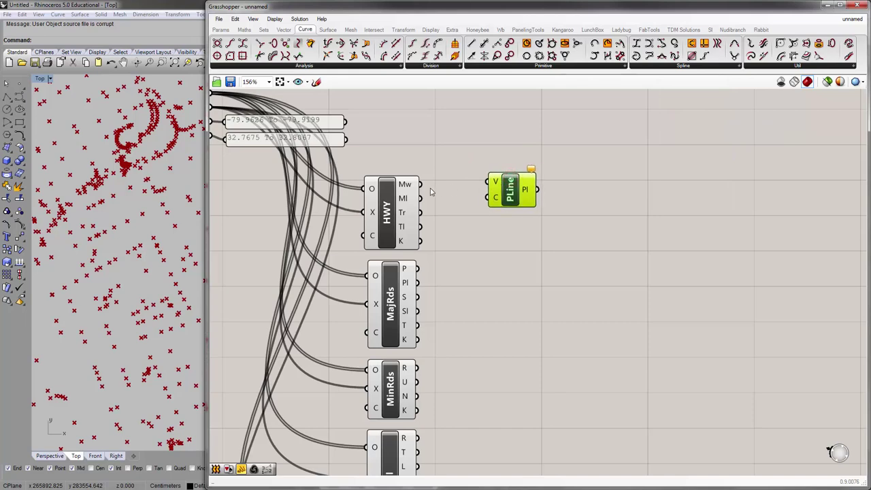
{"action": "left_click_drag", "start_coordinate": [420, 185], "coordinate": [490, 183]}
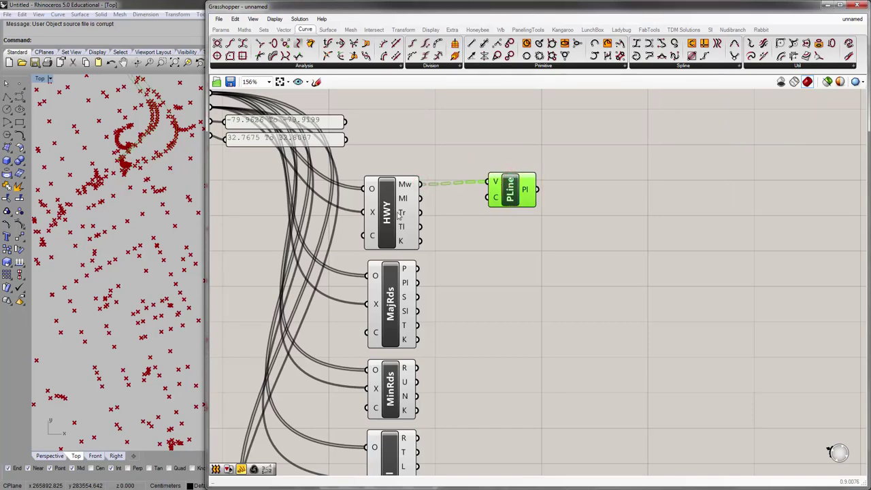
Examine the motorway polylines among the map points in Rhino's Top viewport.
{"action": "left_click_drag", "start_coordinate": [209, 212], "coordinate": [352, 204]}
{"action": "scroll", "coordinate": [239, 201], "scroll_direction": "up", "scroll_amount": 5}
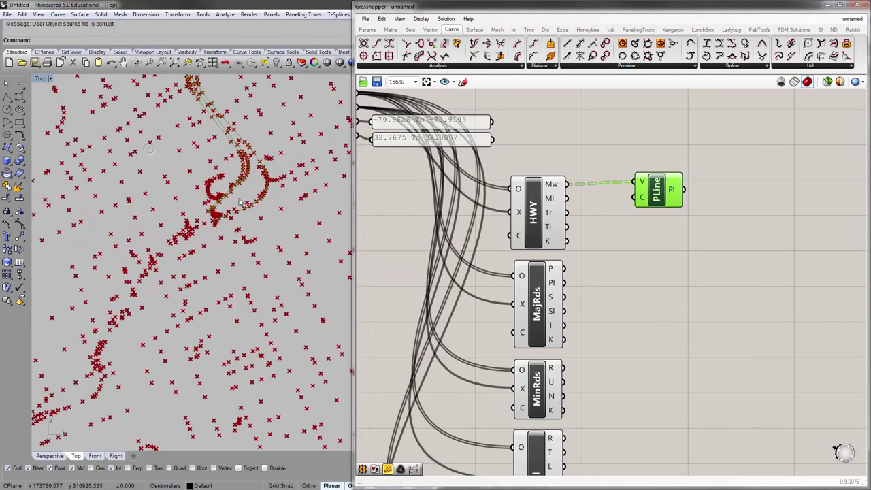
{"action": "right_click_drag", "start_coordinate": [241, 206], "coordinate": [180, 286]}
{"action": "scroll", "coordinate": [178, 258], "scroll_direction": "down", "scroll_amount": 2}
{"action": "scroll", "coordinate": [178, 260], "scroll_direction": "down", "scroll_amount": 6}
{"action": "scroll", "coordinate": [299, 235], "scroll_direction": "up", "scroll_amount": 2}
{"action": "right_click_drag", "start_coordinate": [546, 206], "coordinate": [487, 188]}
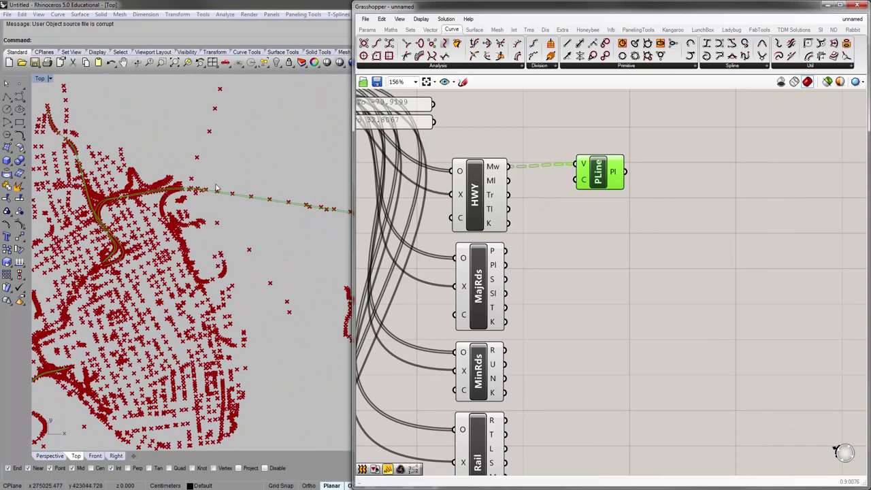
Duplicate the PolyLine component twice and connect HWY's Ml and Tr outputs to the V inputs of the copies.
{"action": "left_click_drag", "start_coordinate": [353, 215], "coordinate": [218, 215]}
{"action": "mouse_move", "coordinate": [466, 178]}
{"action": "left_mouse_down"}
{"action": "mouse_move", "coordinate": [456, 178]}
{"action": "mouse_move", "coordinate": [469, 156]}
{"action": "mouse_move", "coordinate": [466, 194]}
{"action": "left_mouse_up"}
{"action": "left_click_drag", "start_coordinate": [374, 181], "coordinate": [468, 240]}
{"action": "left_click_drag", "start_coordinate": [379, 200], "coordinate": [374, 195]}
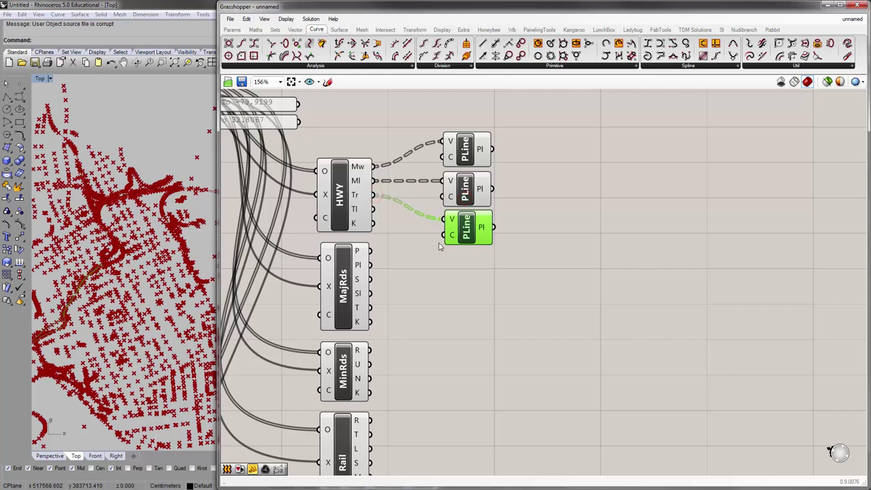
Add a fourth PolyLine copy below the others and connect HWY's Tl output to its V input.
{"action": "left_click_drag", "start_coordinate": [455, 232], "coordinate": [456, 270], "text": "alt"}
{"action": "left_click_drag", "start_coordinate": [372, 209], "coordinate": [443, 258]}
{"action": "left_click", "coordinate": [426, 284]}
{"action": "right_click_drag", "start_coordinate": [475, 274], "coordinate": [483, 281]}
{"action": "left_click", "coordinate": [480, 281]}
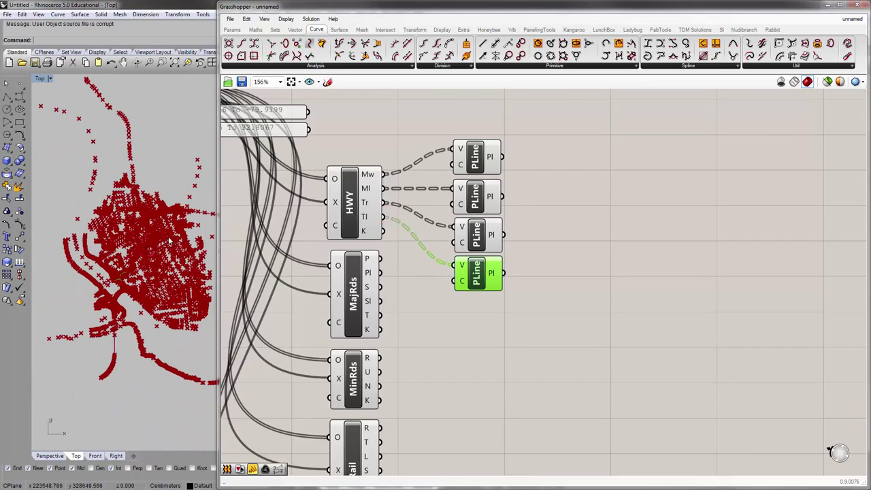
{"action": "scroll", "coordinate": [398, 258], "scroll_direction": "up", "scroll_amount": 5}
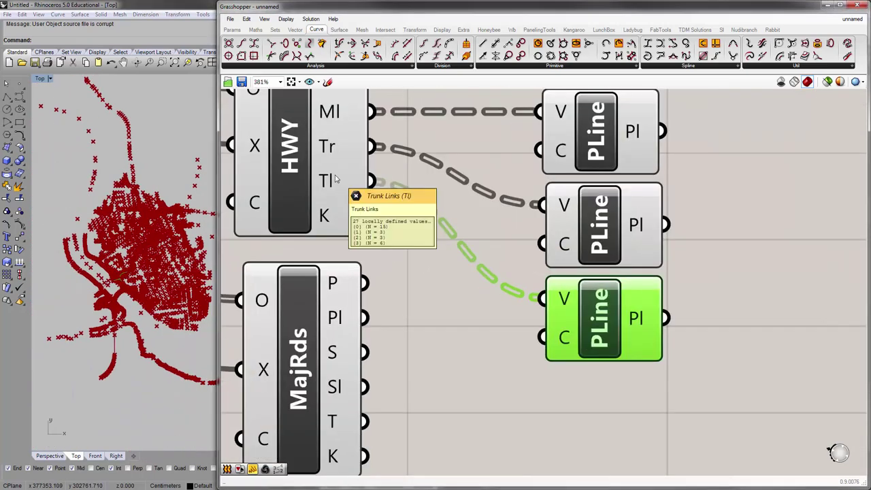
{"action": "right_click_drag", "start_coordinate": [331, 151], "coordinate": [334, 232]}
{"action": "scroll", "coordinate": [334, 194], "scroll_direction": "down", "scroll_amount": 5}
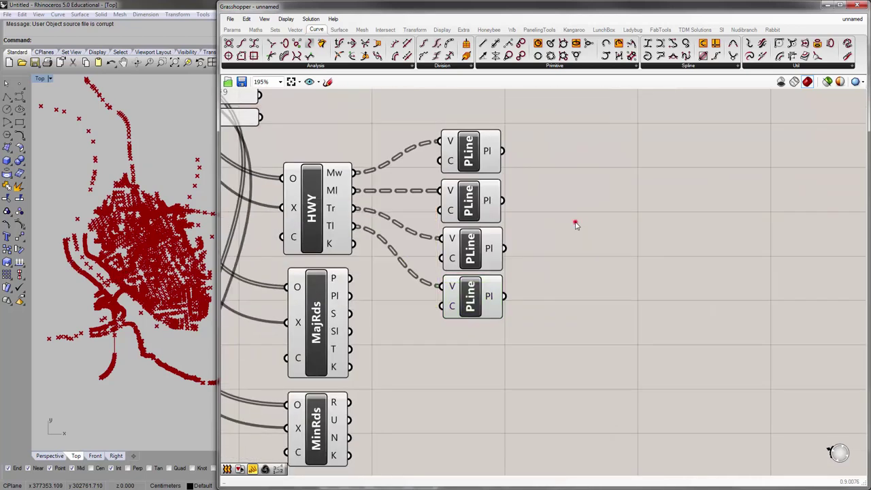
Align the four PolyLine components in a vertical column beside HWY.
{"action": "left_click", "coordinate": [575, 221]}
{"action": "left_click_drag", "start_coordinate": [548, 340], "coordinate": [478, 179]}
{"action": "left_click", "coordinate": [497, 193]}
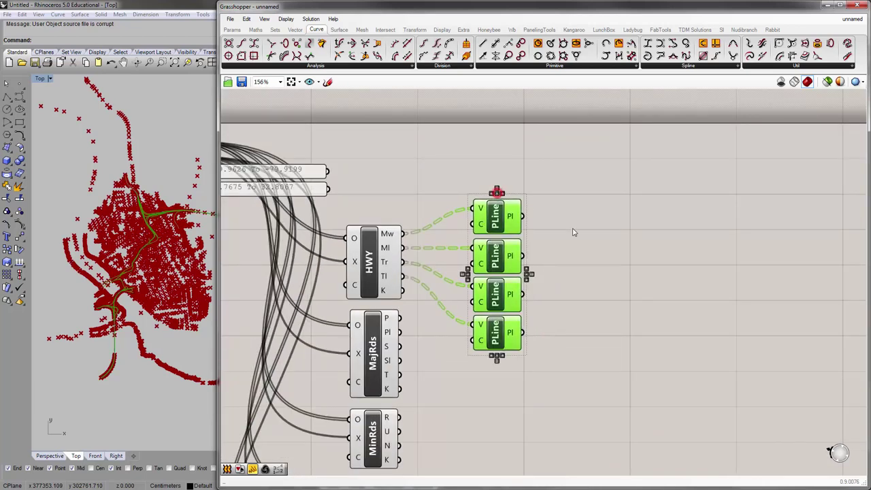
{"action": "left_click_drag", "start_coordinate": [504, 213], "coordinate": [494, 204]}
{"action": "left_click", "coordinate": [487, 178]}
Move the MajRds, MinRds, Rail and Water components down together to leave more room below HWY.
{"action": "scroll", "coordinate": [531, 218], "scroll_direction": "down", "scroll_amount": 3}
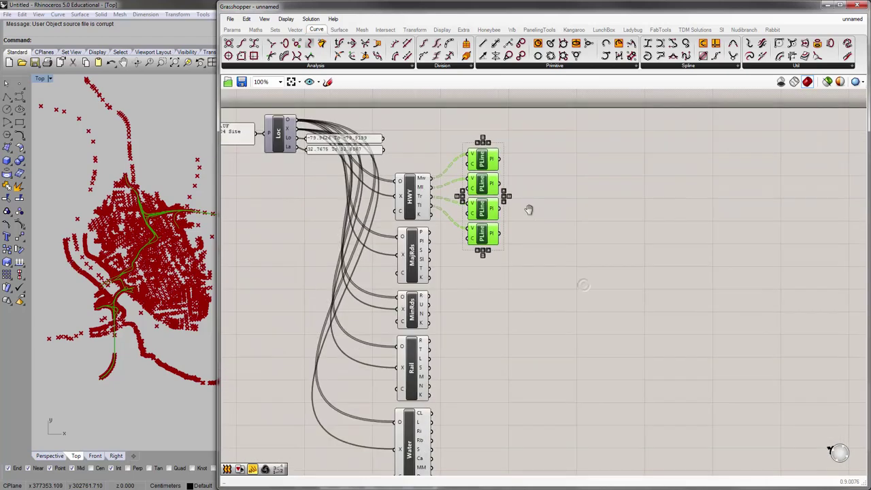
{"action": "right_click_drag", "start_coordinate": [489, 254], "coordinate": [492, 228]}
{"action": "right_click_drag", "start_coordinate": [437, 381], "coordinate": [446, 333]}
{"action": "scroll", "coordinate": [445, 334], "scroll_direction": "down", "scroll_amount": 1}
{"action": "mouse_move", "coordinate": [445, 353]}
{"action": "left_mouse_down"}
{"action": "mouse_move", "coordinate": [419, 219]}
{"action": "mouse_move", "coordinate": [446, 354]}
{"action": "left_mouse_up"}
{"action": "left_click_drag", "start_coordinate": [420, 205], "coordinate": [416, 265]}
{"action": "left_click", "coordinate": [498, 238]}
Duplicate the column of four PolyLine components and place the copies beside MajRds.
{"action": "right_click_drag", "start_coordinate": [505, 197], "coordinate": [463, 249]}
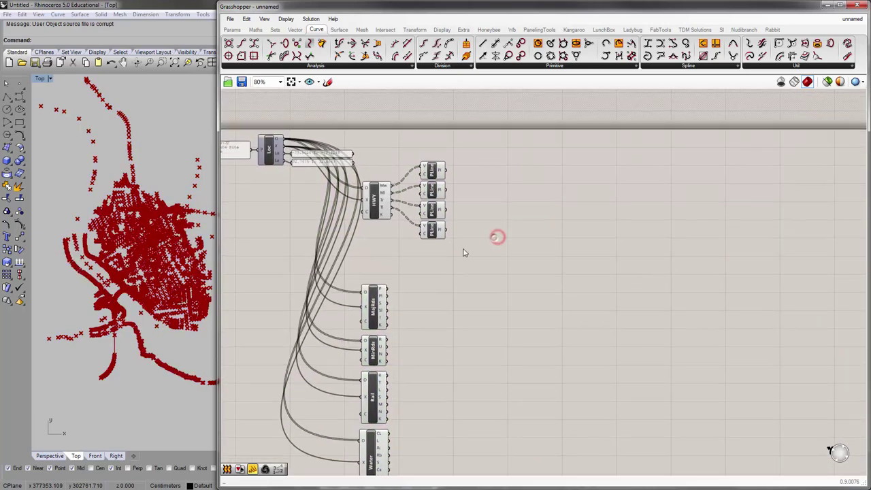
{"action": "left_click_drag", "start_coordinate": [463, 249], "coordinate": [430, 151]}
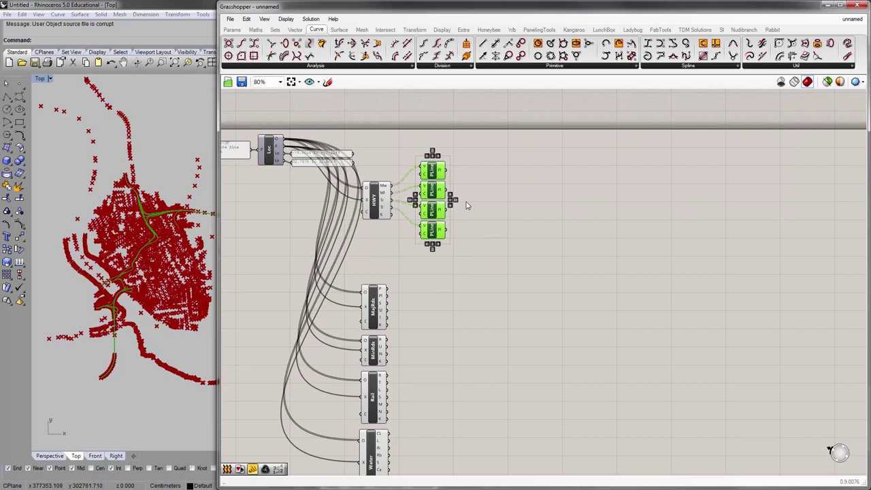
{"action": "left_click_drag", "start_coordinate": [436, 173], "coordinate": [440, 283], "text": "alt"}
{"action": "left_click", "coordinate": [492, 291]}
{"action": "right_click_drag", "start_coordinate": [491, 291], "coordinate": [519, 229]}
{"action": "scroll", "coordinate": [428, 246], "scroll_direction": "up", "scroll_amount": 5}
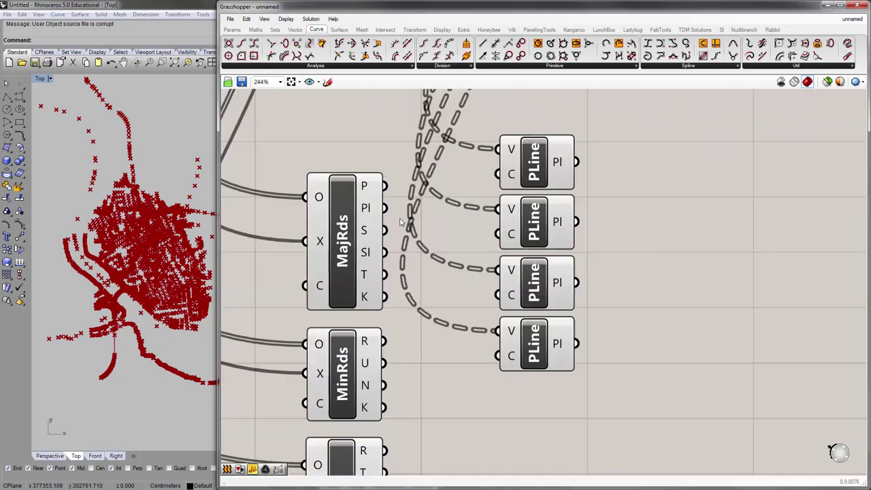
Rewire the V inputs of the four copied PolyLine components to MajRds's P, Pl, S and Sl outputs, and check the Pl output's data.
{"action": "mouse_move", "coordinate": [364, 185]}
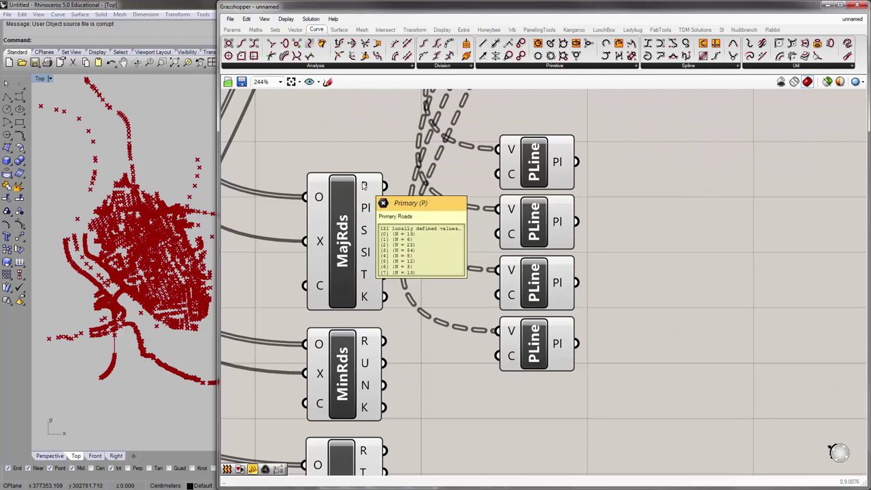
{"action": "left_click_drag", "start_coordinate": [383, 185], "coordinate": [499, 149]}
{"action": "left_click_drag", "start_coordinate": [385, 208], "coordinate": [499, 209]}
{"action": "left_click_drag", "start_coordinate": [384, 230], "coordinate": [499, 269]}
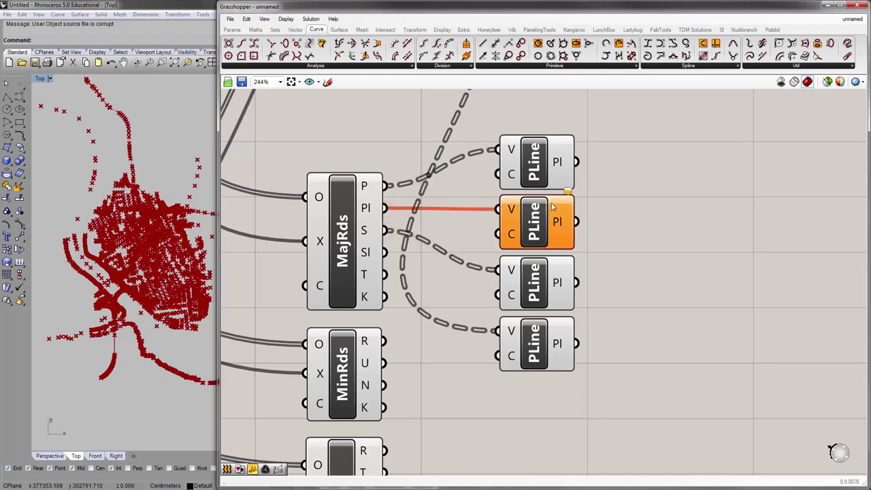
{"action": "left_click", "coordinate": [539, 217]}
{"action": "left_click_drag", "start_coordinate": [384, 252], "coordinate": [499, 332]}
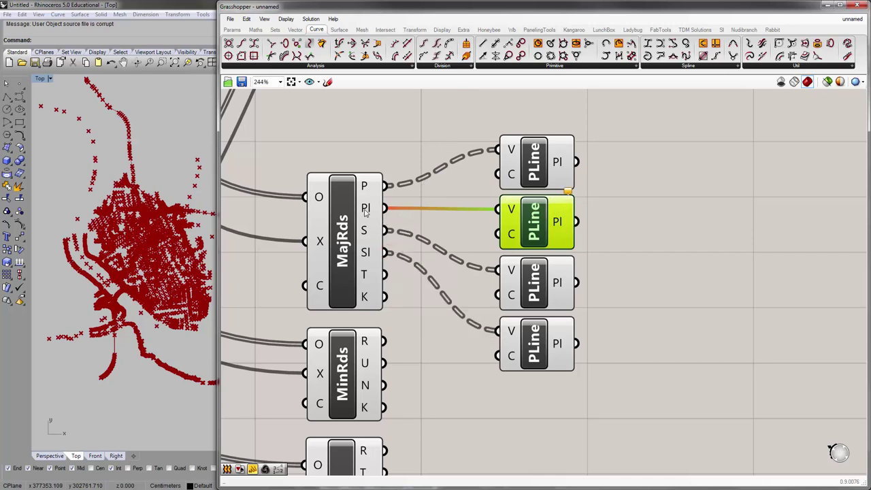
{"action": "mouse_move", "coordinate": [365, 212]}
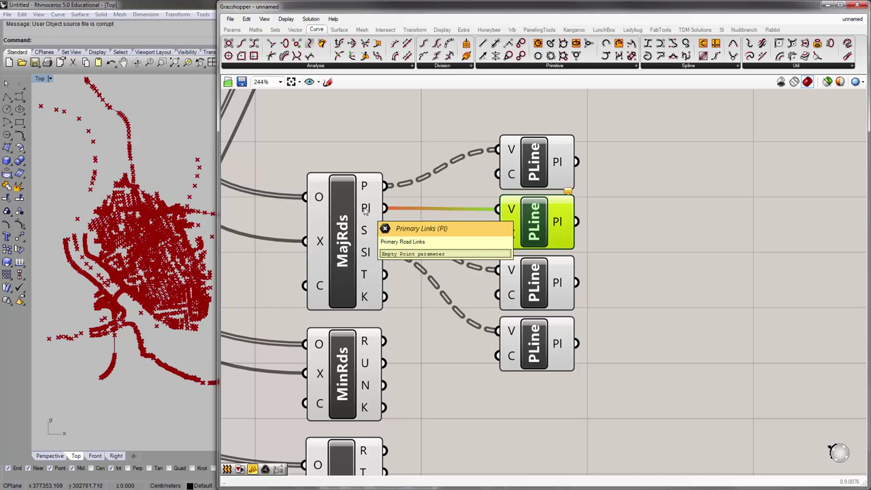
{"action": "left_click", "coordinate": [351, 212]}
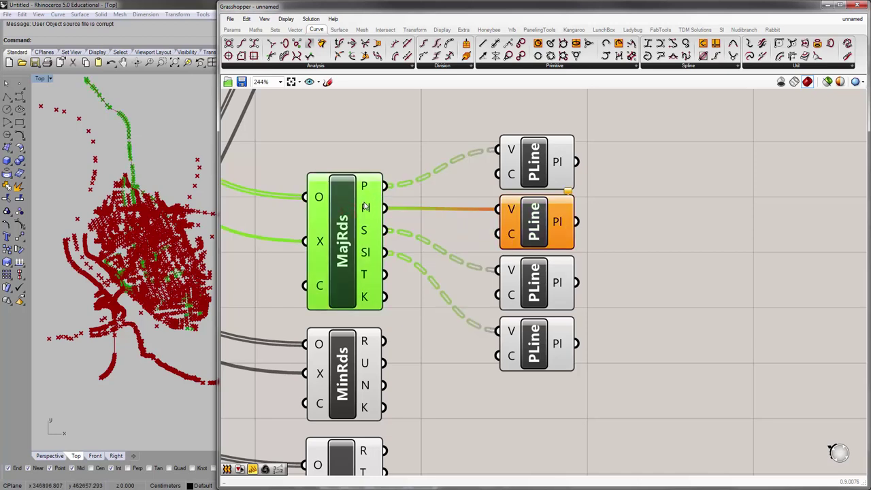
{"action": "mouse_move", "coordinate": [364, 191]}
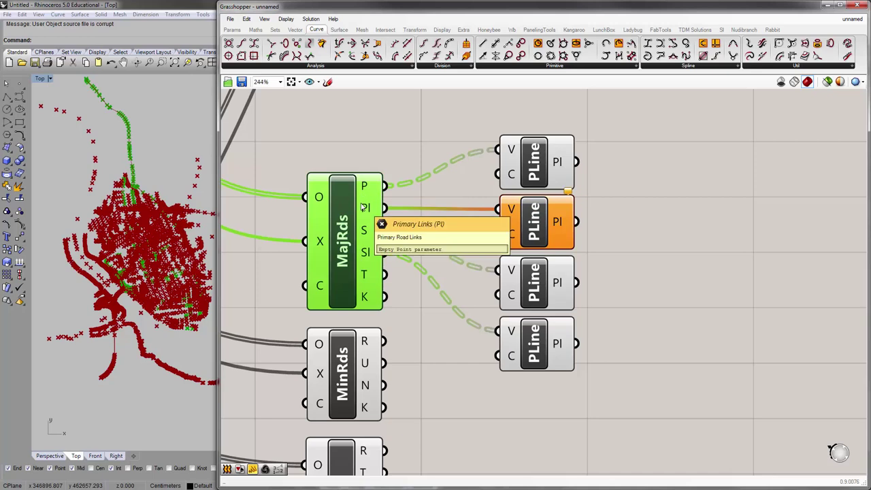
{"action": "left_click", "coordinate": [556, 207]}
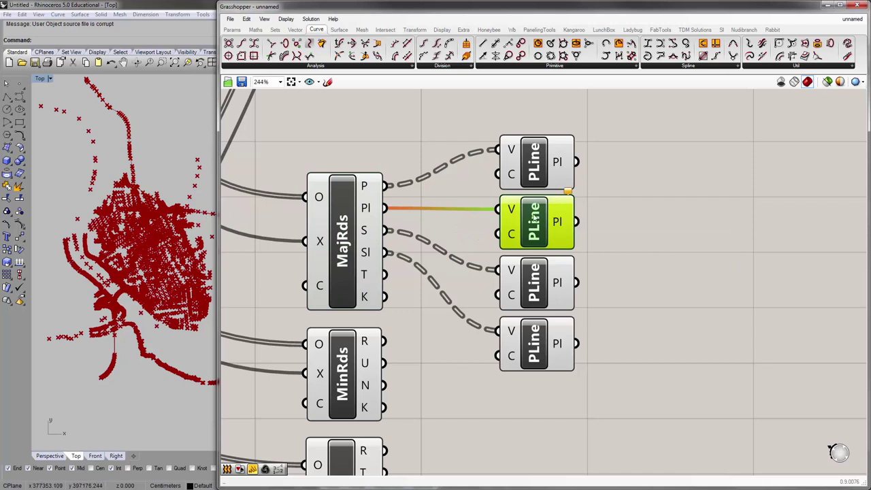
{"action": "key", "text": "Delete"}
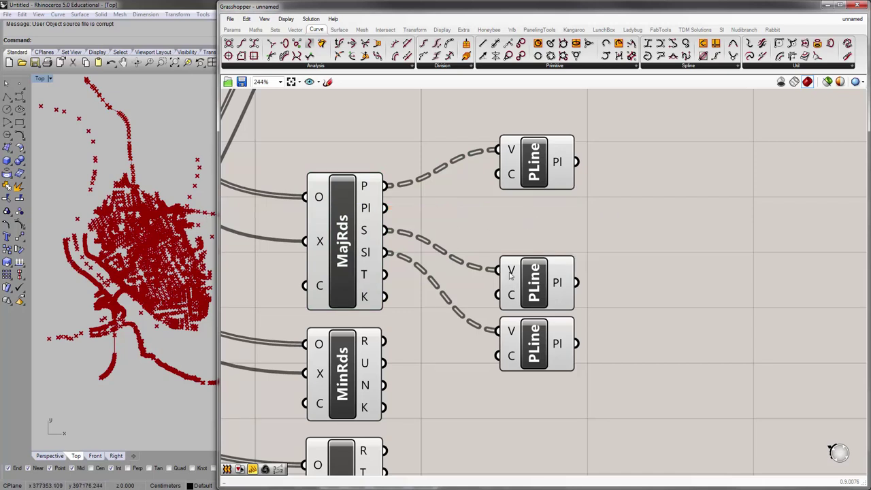
{"action": "key", "text": "ctrl+z"}
{"action": "left_click", "coordinate": [413, 301]}
Rewire the V inputs of the second, third and fourth PolyLines beside MajRds to its S, Sl and T outputs.
{"action": "mouse_move", "coordinate": [373, 279]}
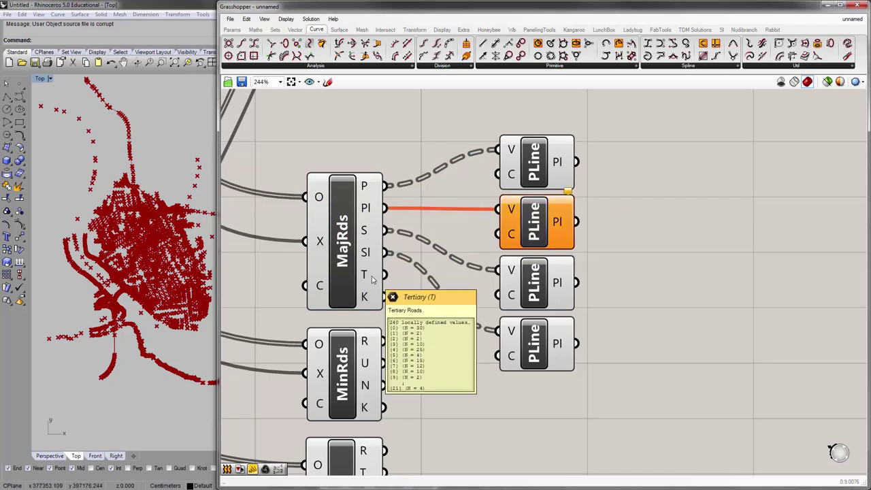
{"action": "left_click_drag", "start_coordinate": [383, 275], "coordinate": [408, 262]}
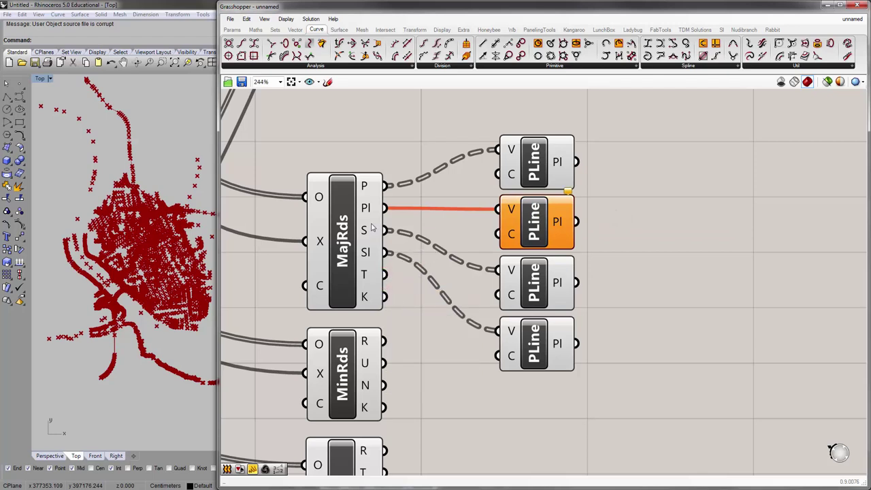
{"action": "left_click_drag", "start_coordinate": [385, 231], "coordinate": [501, 209]}
{"action": "left_click_drag", "start_coordinate": [385, 253], "coordinate": [501, 270]}
{"action": "left_click_drag", "start_coordinate": [383, 274], "coordinate": [499, 331]}
{"action": "left_click", "coordinate": [534, 337]}
{"action": "left_click", "coordinate": [539, 289]}
{"action": "left_click", "coordinate": [596, 185]}
Move the MinRds, Rail and Water components down together to make room below the MajRds PolyLine column.
{"action": "scroll", "coordinate": [596, 185], "scroll_direction": "down", "scroll_amount": 2}
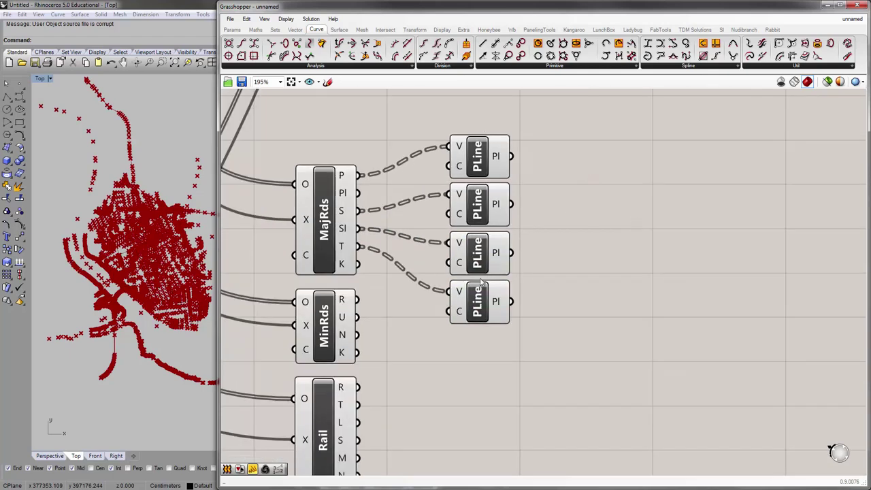
{"action": "scroll", "coordinate": [468, 187], "scroll_direction": "down", "scroll_amount": 4}
{"action": "scroll", "coordinate": [476, 227], "scroll_direction": "up", "scroll_amount": 2}
{"action": "left_click_drag", "start_coordinate": [536, 322], "coordinate": [475, 211]}
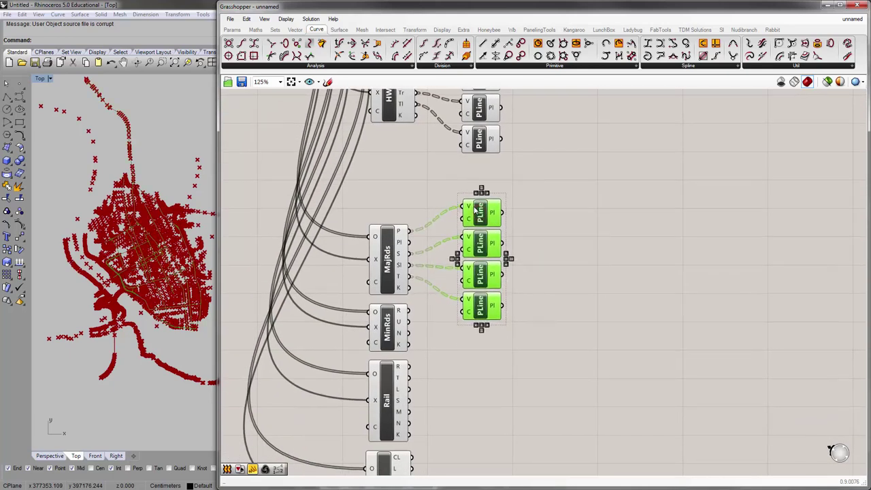
{"action": "left_click", "coordinate": [480, 184]}
{"action": "left_click_drag", "start_coordinate": [524, 331], "coordinate": [481, 207]}
{"action": "left_click", "coordinate": [556, 252]}
{"action": "right_click_drag", "start_coordinate": [413, 313], "coordinate": [425, 144]}
{"action": "scroll", "coordinate": [430, 231], "scroll_direction": "down", "scroll_amount": 1}
{"action": "left_click_drag", "start_coordinate": [451, 317], "coordinate": [379, 162]}
{"action": "left_click_drag", "start_coordinate": [402, 179], "coordinate": [400, 239]}
{"action": "left_click", "coordinate": [463, 228]}
Place a copy of the four-PolyLine column beside MinRds and wire MinRds's R, U and N outputs to the first three V inputs.
{"action": "right_click_drag", "start_coordinate": [516, 170], "coordinate": [498, 215]}
{"action": "left_click_drag", "start_coordinate": [497, 215], "coordinate": [469, 271]}
{"action": "scroll", "coordinate": [426, 246], "scroll_direction": "up", "scroll_amount": 3}
{"action": "right_click_drag", "start_coordinate": [426, 246], "coordinate": [398, 243]}
{"action": "left_click_drag", "start_coordinate": [374, 203], "coordinate": [462, 180]}
{"action": "left_click_drag", "start_coordinate": [373, 220], "coordinate": [462, 227]}
{"action": "left_click_drag", "start_coordinate": [376, 238], "coordinate": [462, 275]}
Delete the third and fourth PolyLine components beside MinRds.
{"action": "left_click", "coordinate": [493, 359]}
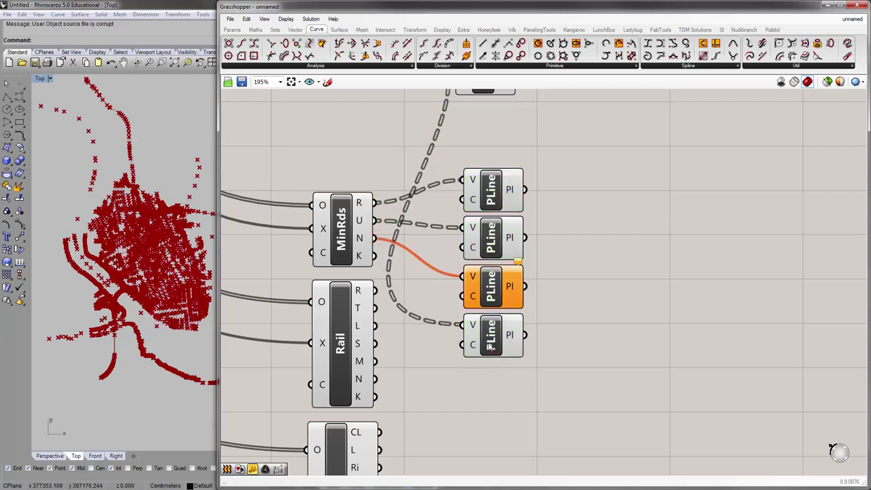
{"action": "left_click", "coordinate": [493, 331]}
{"action": "key", "text": "Delete"}
{"action": "left_click", "coordinate": [491, 286]}
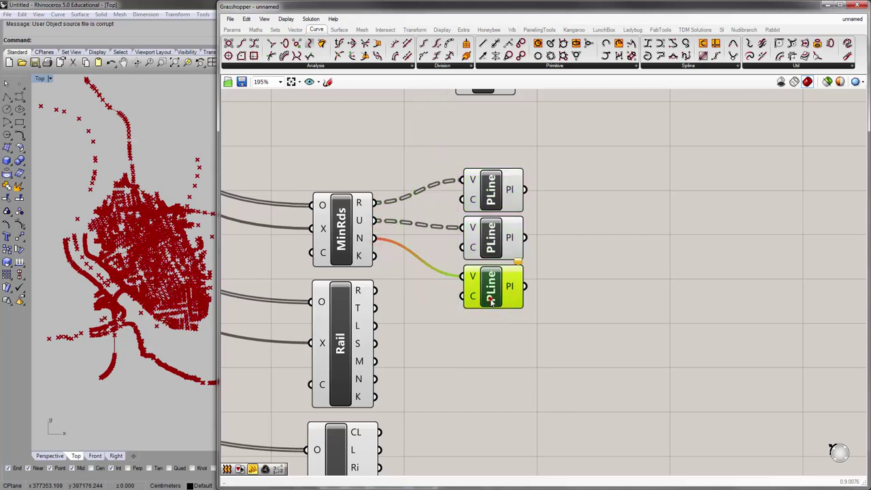
{"action": "key", "text": "Delete"}
Place a copied column of four PolyLine components beside Rail.
{"action": "scroll", "coordinate": [492, 301], "scroll_direction": "down", "scroll_amount": 5}
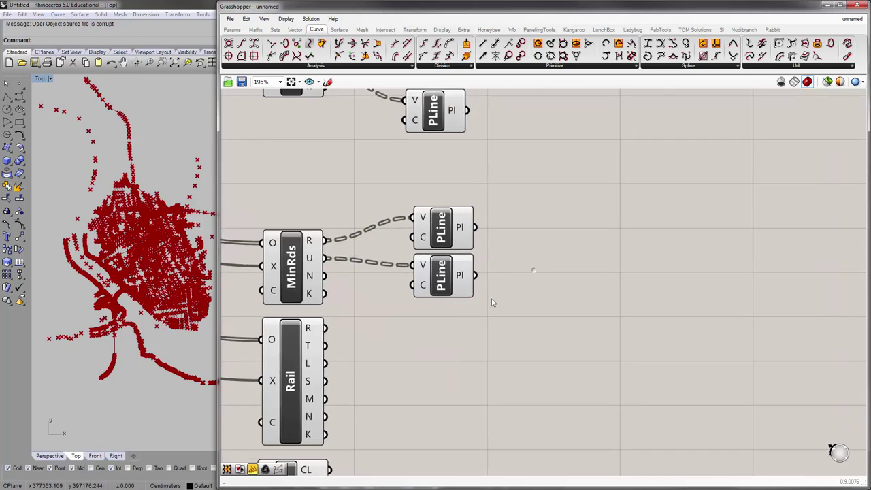
{"action": "left_click_drag", "start_coordinate": [465, 209], "coordinate": [436, 297]}
{"action": "key", "text": "ctrl+c"}
{"action": "key", "text": "ctrl+v"}
{"action": "left_click", "coordinate": [486, 311]}
{"action": "right_click_drag", "start_coordinate": [420, 306], "coordinate": [433, 247]}
{"action": "scroll", "coordinate": [408, 252], "scroll_direction": "up", "scroll_amount": 5}
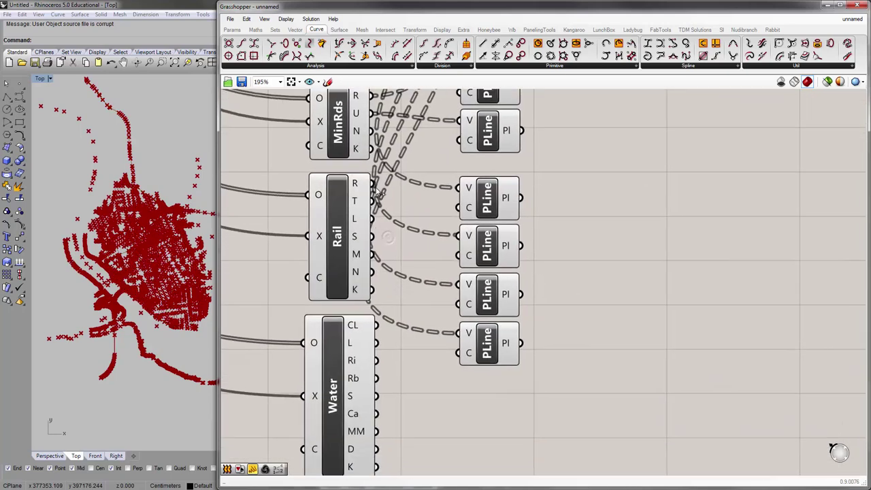
Wire Rail's R output to the first PolyLine beside it and test the T, L, S and M outputs on the second.
{"action": "left_click_drag", "start_coordinate": [443, 191], "coordinate": [459, 191]}
{"action": "left_click_drag", "start_coordinate": [372, 201], "coordinate": [457, 237]}
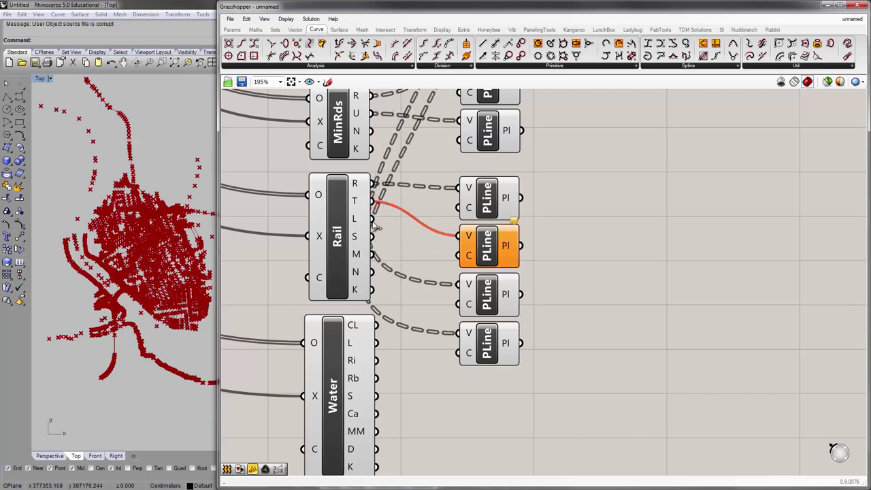
{"action": "left_click_drag", "start_coordinate": [372, 218], "coordinate": [460, 236]}
{"action": "left_click_drag", "start_coordinate": [371, 237], "coordinate": [459, 237]}
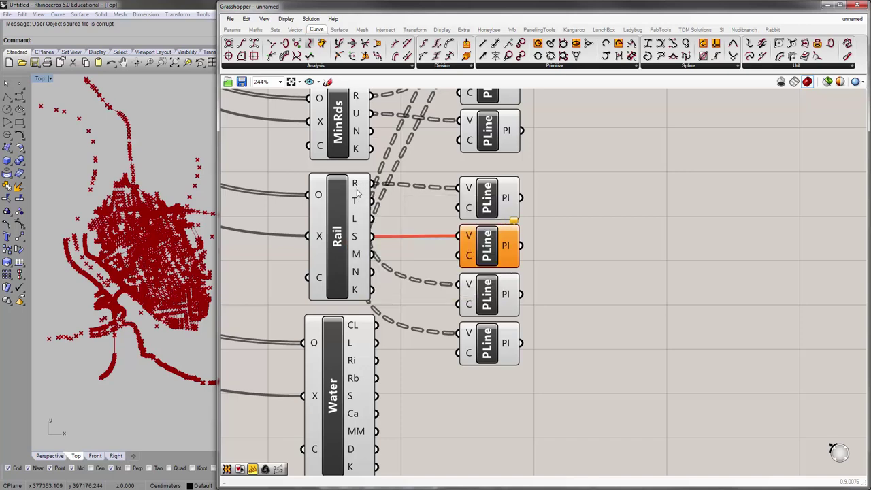
{"action": "scroll", "coordinate": [356, 185], "scroll_direction": "up", "scroll_amount": 3}
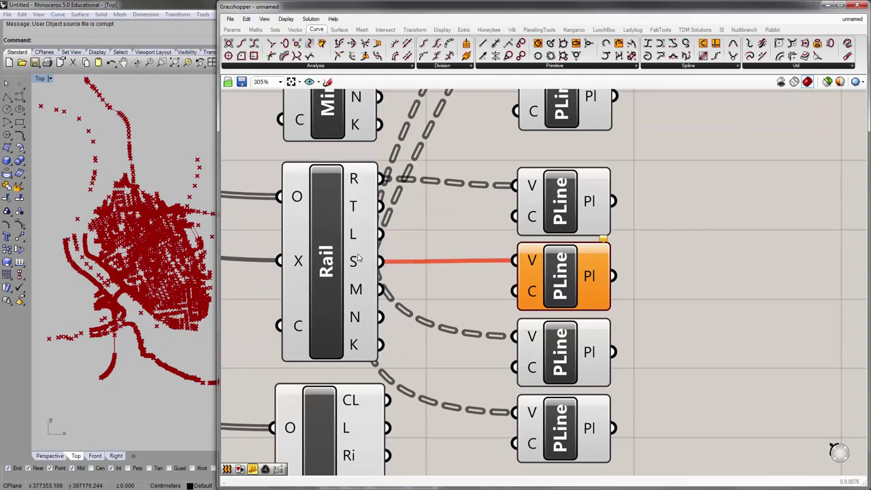
{"action": "mouse_move", "coordinate": [359, 259]}
{"action": "scroll", "coordinate": [358, 259], "scroll_direction": "down", "scroll_amount": 2}
{"action": "right_click_drag", "start_coordinate": [386, 260], "coordinate": [367, 250]}
{"action": "left_click_drag", "start_coordinate": [355, 267], "coordinate": [442, 251]}
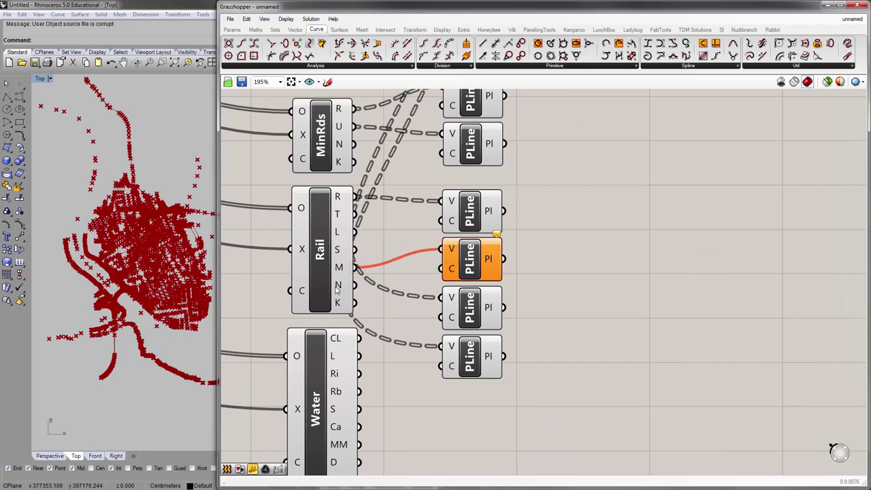
{"action": "mouse_move", "coordinate": [336, 290]}
Delete the lower three PolyLine components beside Rail and select the one wired to R.
{"action": "left_click_drag", "start_coordinate": [543, 359], "coordinate": [479, 264]}
{"action": "key", "text": "Delete"}
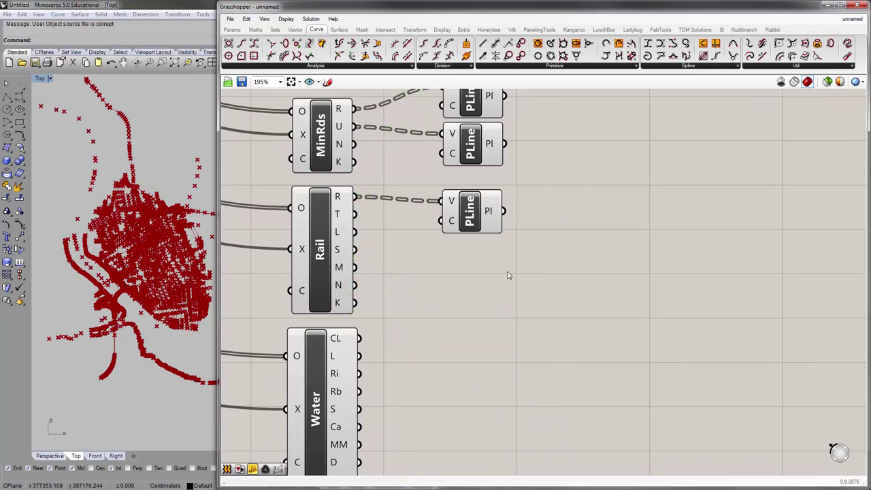
{"action": "right_click_drag", "start_coordinate": [506, 275], "coordinate": [447, 302]}
{"action": "right_click_drag", "start_coordinate": [420, 236], "coordinate": [464, 234]}
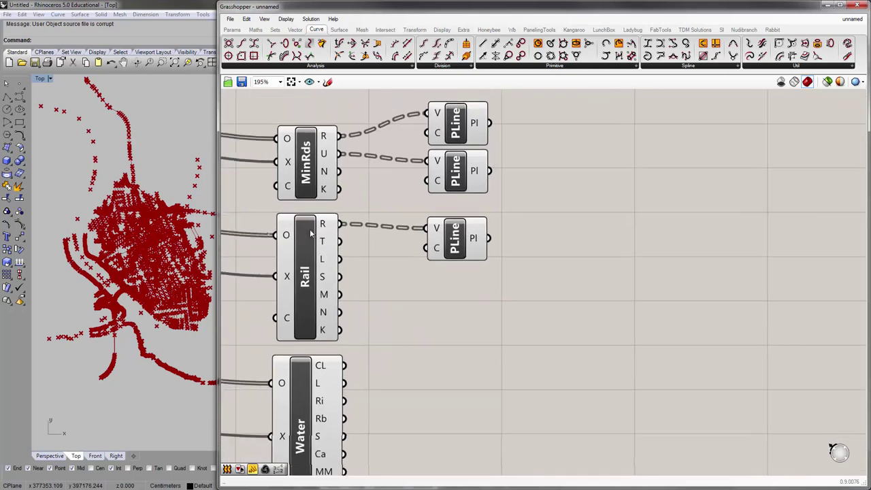
{"action": "left_click", "coordinate": [470, 238]}
Duplicate a column of four PolyLine components and place the copies beside Water.
{"action": "scroll", "coordinate": [469, 275], "scroll_direction": "down", "scroll_amount": 2}
{"action": "scroll", "coordinate": [490, 261], "scroll_direction": "down", "scroll_amount": 2}
{"action": "right_click_drag", "start_coordinate": [476, 278], "coordinate": [450, 244]}
{"action": "scroll", "coordinate": [449, 291], "scroll_direction": "up", "scroll_amount": 3}
{"action": "scroll", "coordinate": [340, 277], "scroll_direction": "down", "scroll_amount": 2}
{"action": "right_click_drag", "start_coordinate": [391, 260], "coordinate": [393, 256]}
{"action": "scroll", "coordinate": [374, 302], "scroll_direction": "up", "scroll_amount": 5}
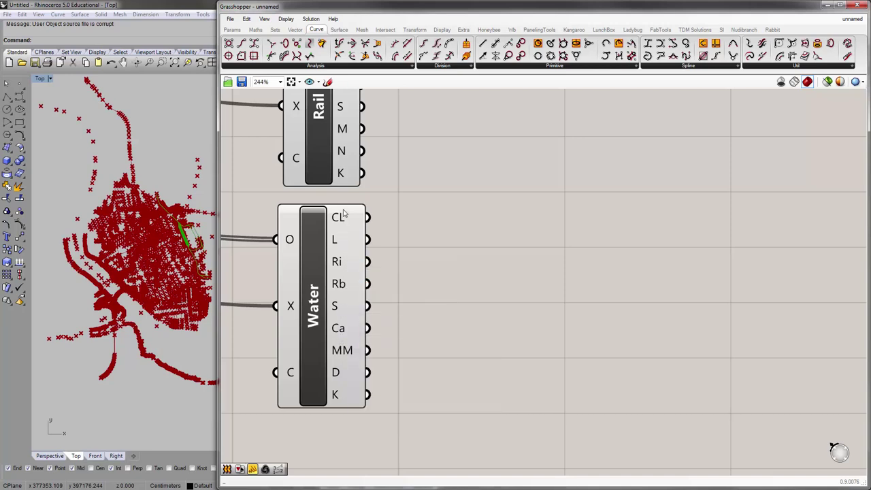
{"action": "scroll", "coordinate": [554, 231], "scroll_direction": "down", "scroll_amount": 4}
{"action": "right_click_drag", "start_coordinate": [554, 224], "coordinate": [460, 310]}
{"action": "right_click_drag", "start_coordinate": [496, 177], "coordinate": [465, 252]}
{"action": "mouse_move", "coordinate": [489, 217]}
{"action": "left_mouse_down"}
{"action": "mouse_move", "coordinate": [424, 139]}
{"action": "mouse_move", "coordinate": [487, 216]}
{"action": "left_mouse_up"}
{"action": "scroll", "coordinate": [482, 250], "scroll_direction": "down", "scroll_amount": 3}
{"action": "left_click_drag", "start_coordinate": [439, 109], "coordinate": [442, 283]}
{"action": "scroll", "coordinate": [435, 279], "scroll_direction": "up", "scroll_amount": 3}
{"action": "left_click", "coordinate": [411, 269]}
Wire Water's CL, L, Ri and Rb outputs to the V inputs of the four PolyLines beside it, in order.
{"action": "scroll", "coordinate": [411, 270], "scroll_direction": "up", "scroll_amount": 3}
{"action": "left_click_drag", "start_coordinate": [356, 221], "coordinate": [442, 222]}
{"action": "right_click_drag", "start_coordinate": [375, 255], "coordinate": [365, 225]}
{"action": "left_click_drag", "start_coordinate": [348, 213], "coordinate": [434, 251]}
{"action": "left_click_drag", "start_coordinate": [324, 200], "coordinate": [411, 278]}
{"action": "left_click_drag", "start_coordinate": [340, 240], "coordinate": [412, 339]}
{"action": "right_click_drag", "start_coordinate": [558, 354], "coordinate": [535, 303]}
Duplicate the fourth PolyLine beside Water, place the copy below it, and wire Water's S output to its V input.
{"action": "left_click", "coordinate": [434, 312]}
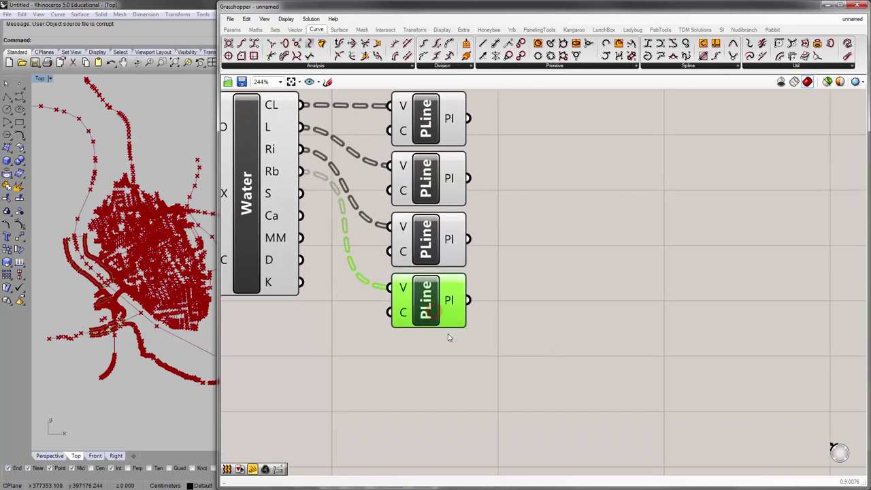
{"action": "left_click_drag", "start_coordinate": [450, 334], "coordinate": [435, 374], "text": "alt"}
{"action": "left_click_drag", "start_coordinate": [343, 272], "coordinate": [389, 349]}
{"action": "right_click_drag", "start_coordinate": [391, 351], "coordinate": [452, 348]}
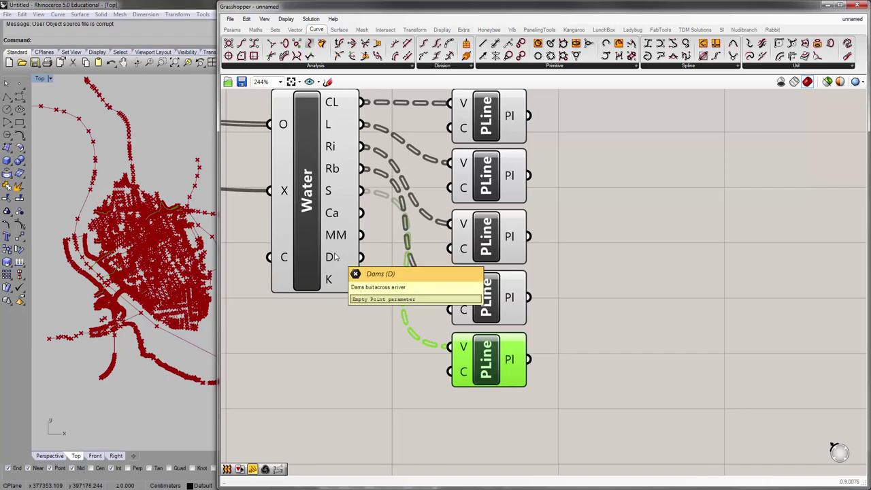
{"action": "left_click", "coordinate": [363, 351]}
Review the components and their PolyLine wiring from Water up to HWY.
{"action": "scroll", "coordinate": [449, 307], "scroll_direction": "down", "scroll_amount": 2}
{"action": "scroll", "coordinate": [449, 307], "scroll_direction": "down", "scroll_amount": 8}
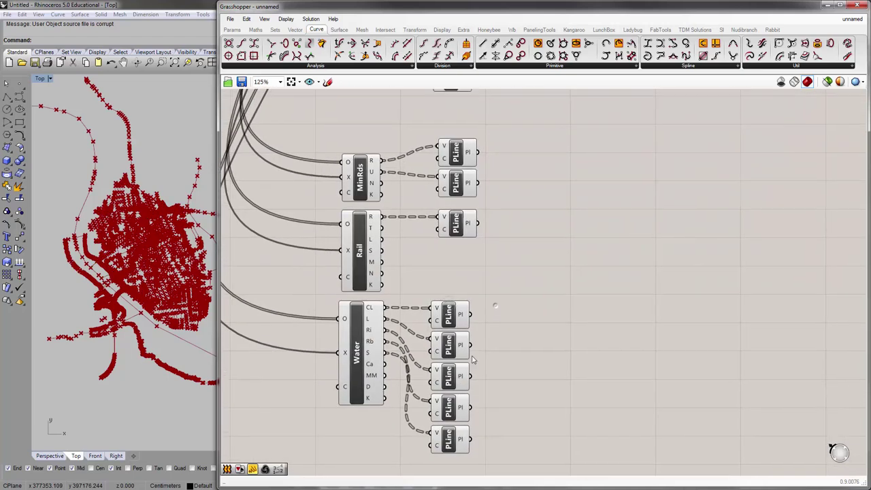
{"action": "right_click_drag", "start_coordinate": [475, 303], "coordinate": [475, 301]}
{"action": "scroll", "coordinate": [473, 317], "scroll_direction": "up", "scroll_amount": 2}
{"action": "left_click_drag", "start_coordinate": [482, 323], "coordinate": [377, 247]}
{"action": "left_click", "coordinate": [509, 311]}
{"action": "left_click_drag", "start_coordinate": [465, 301], "coordinate": [372, 225]}
{"action": "left_click", "coordinate": [459, 273]}
{"action": "right_click_drag", "start_coordinate": [465, 303], "coordinate": [473, 264]}
{"action": "left_click_drag", "start_coordinate": [497, 413], "coordinate": [378, 296]}
{"action": "left_click", "coordinate": [559, 230]}
{"action": "right_click_drag", "start_coordinate": [529, 116], "coordinate": [533, 184]}
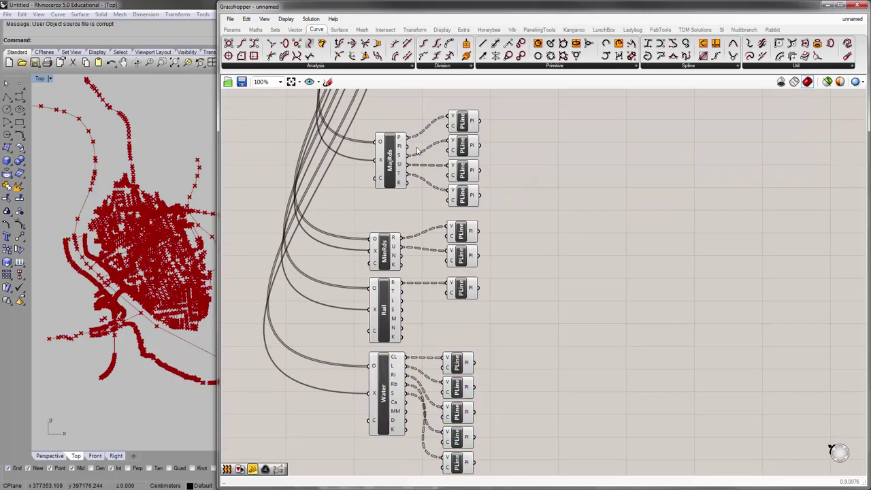
{"action": "scroll", "coordinate": [411, 150], "scroll_direction": "down", "scroll_amount": 2}
{"action": "right_click_drag", "start_coordinate": [465, 95], "coordinate": [459, 175]}
{"action": "scroll", "coordinate": [474, 112], "scroll_direction": "up", "scroll_amount": 3}
{"action": "right_click_drag", "start_coordinate": [428, 251], "coordinate": [438, 193]}
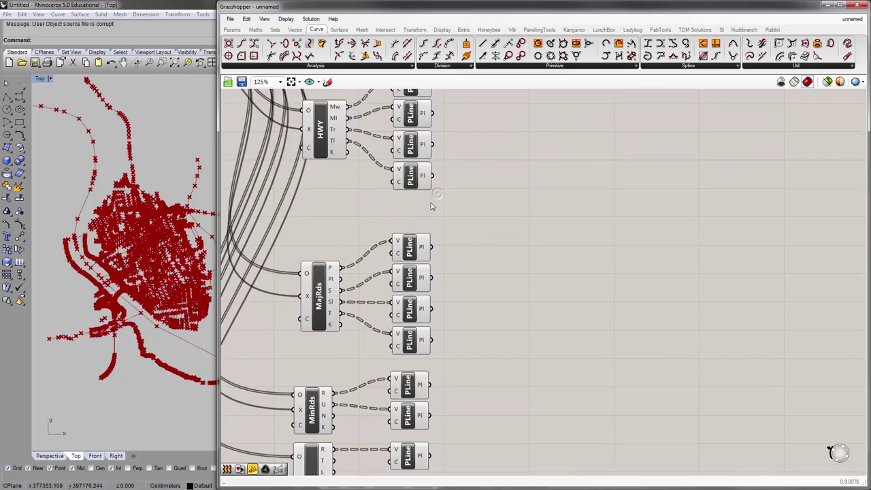
Turn off the preview of the HWY, MajRds, MinRds, Rail and Water components so only the polylines are drawn.
{"action": "scroll", "coordinate": [390, 189], "scroll_direction": "down", "scroll_amount": 4}
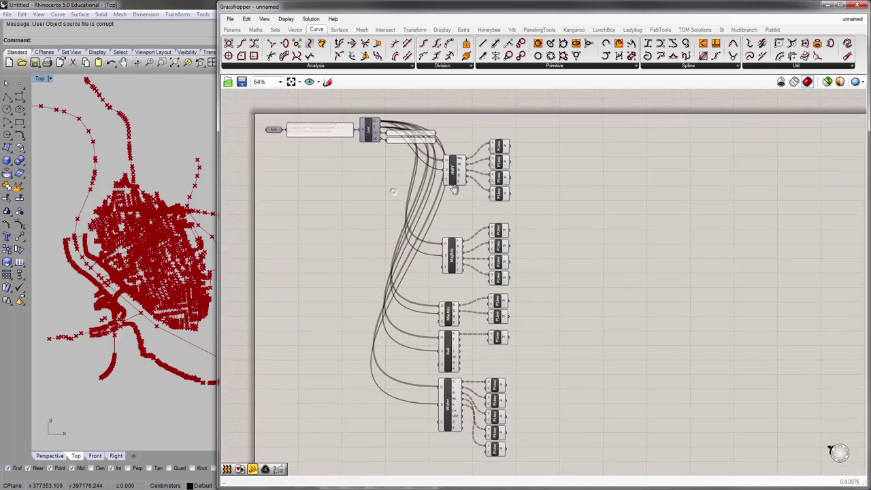
{"action": "left_click_drag", "start_coordinate": [439, 269], "coordinate": [428, 145]}
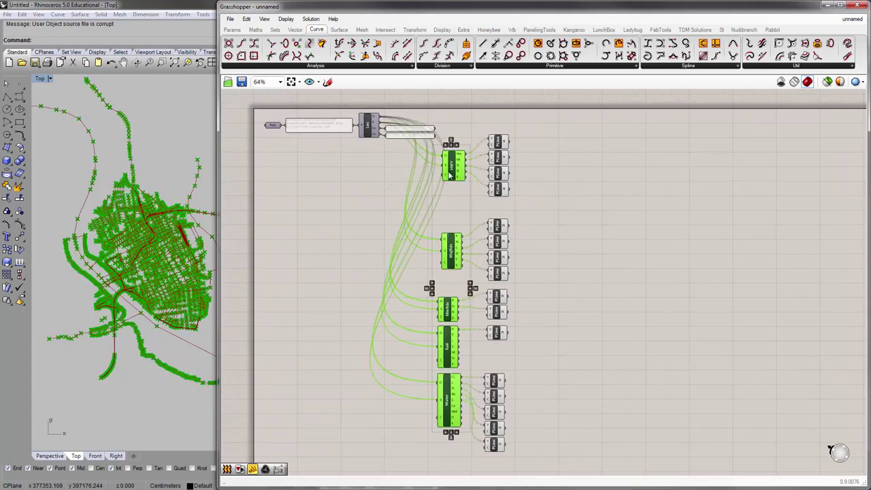
{"action": "right_click", "coordinate": [451, 170]}
{"action": "left_click", "coordinate": [379, 197]}
{"action": "left_click_drag", "start_coordinate": [449, 448], "coordinate": [418, 154]}
{"action": "middle_click", "coordinate": [424, 194]}
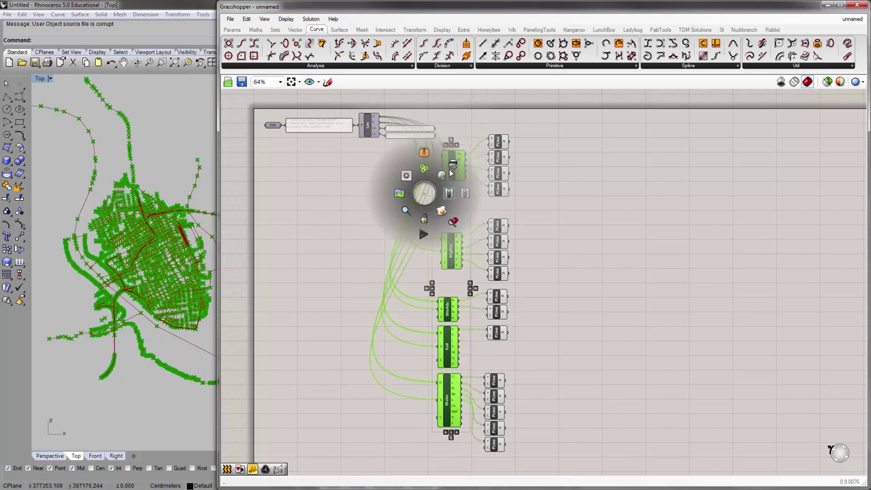
{"action": "left_click", "coordinate": [452, 163]}
{"action": "left_click", "coordinate": [380, 188]}
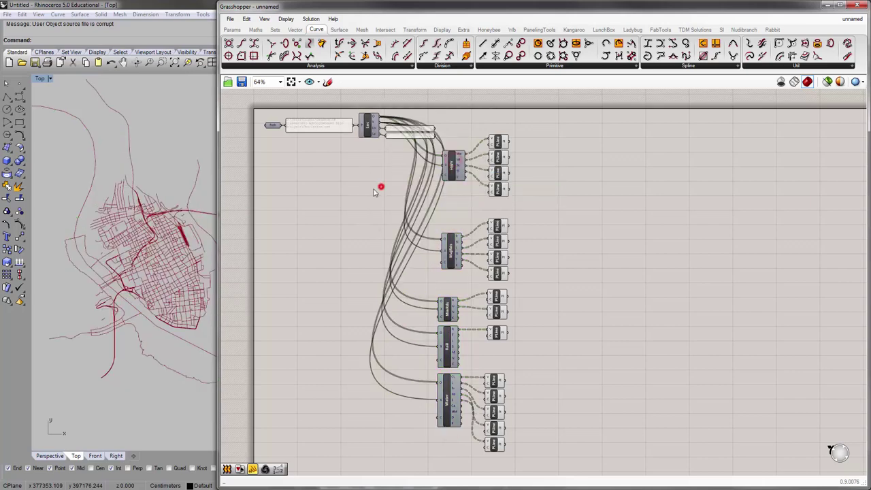
Widen the visible Rhino viewport and examine the road, rail and water polylines of the site.
{"action": "left_click_drag", "start_coordinate": [215, 238], "coordinate": [355, 238]}
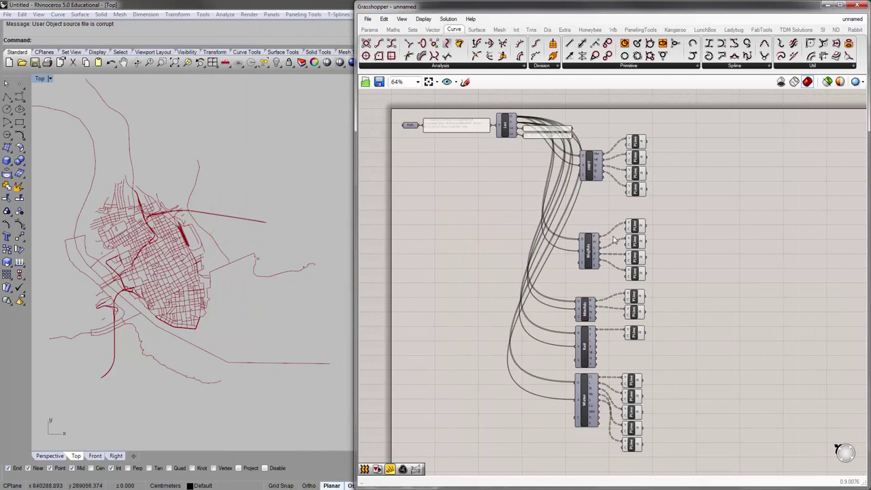
{"action": "scroll", "coordinate": [243, 285], "scroll_direction": "up", "scroll_amount": 10}
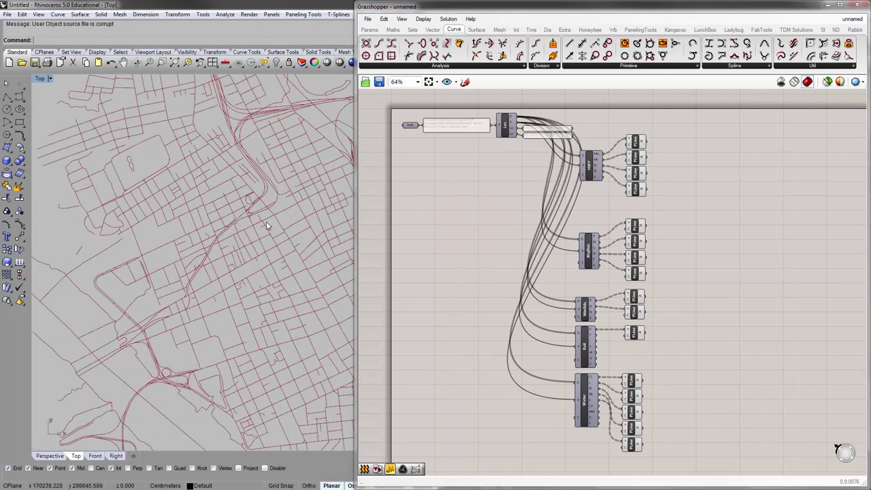
{"action": "right_click_drag", "start_coordinate": [261, 245], "coordinate": [146, 229]}
{"action": "scroll", "coordinate": [143, 221], "scroll_direction": "down", "scroll_amount": 7}
{"action": "scroll", "coordinate": [219, 275], "scroll_direction": "up", "scroll_amount": 4}
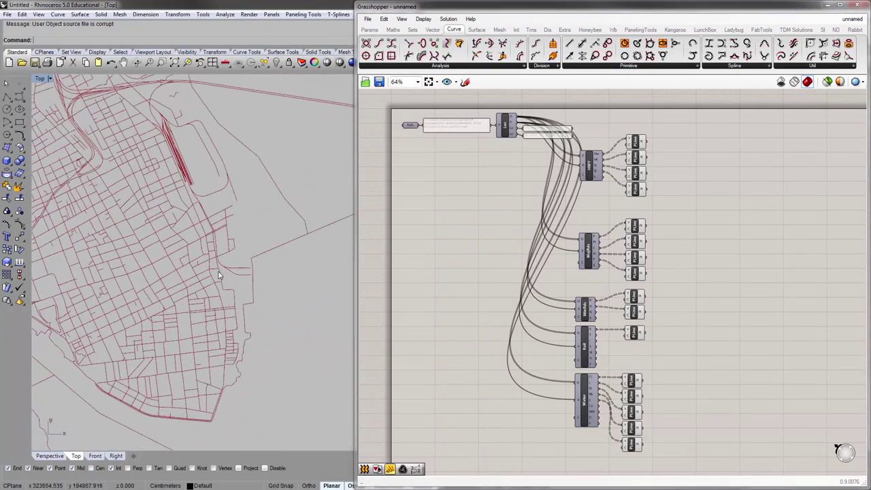
{"action": "scroll", "coordinate": [218, 271], "scroll_direction": "down", "scroll_amount": 2}
{"action": "right_click_drag", "start_coordinate": [230, 237], "coordinate": [234, 244]}
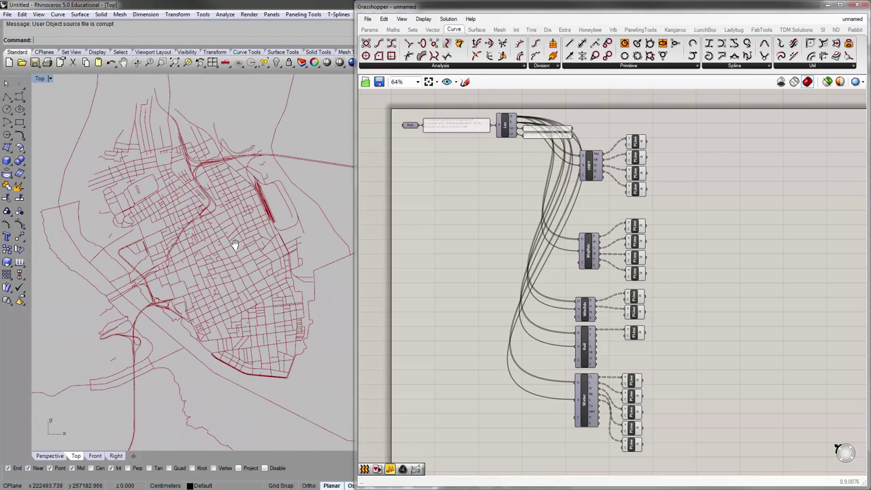
Highlight the PolyLines fed by HWY's Mw and Ml outputs in turn to check their curves in the viewport.
{"action": "scroll", "coordinate": [599, 252], "scroll_direction": "up", "scroll_amount": 5}
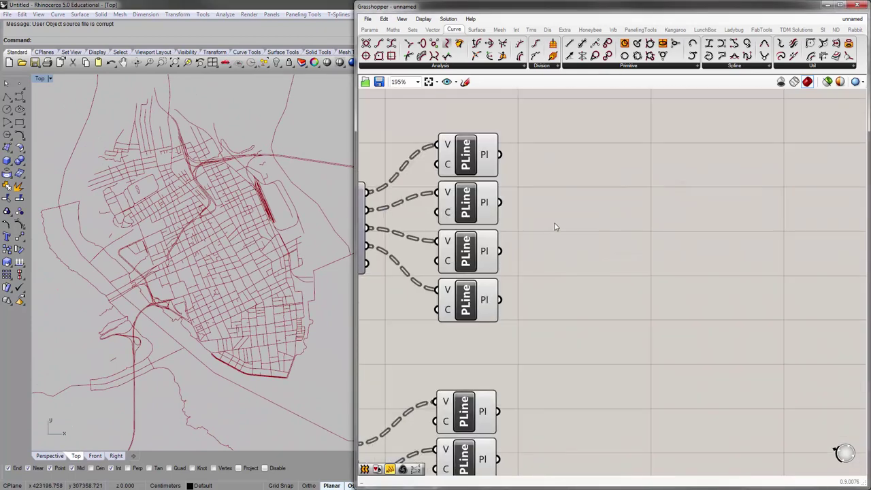
{"action": "left_click", "coordinate": [580, 155]}
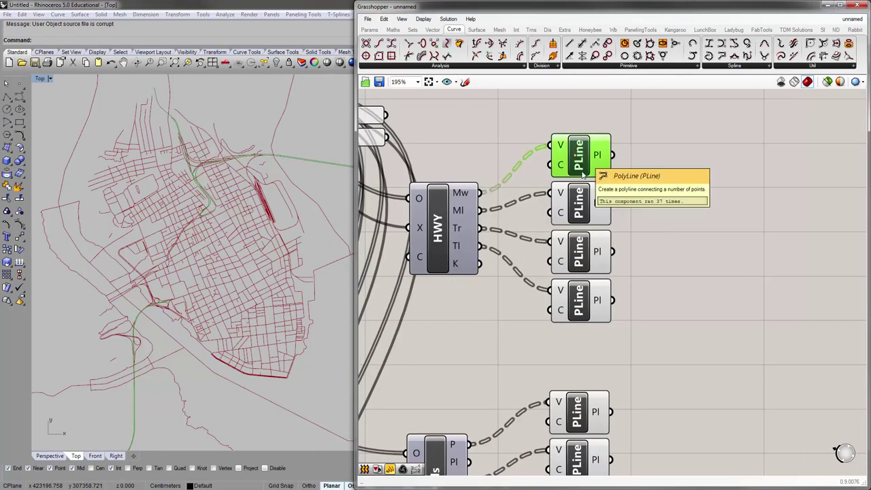
{"action": "left_click", "coordinate": [577, 212]}
{"action": "left_click", "coordinate": [581, 174]}
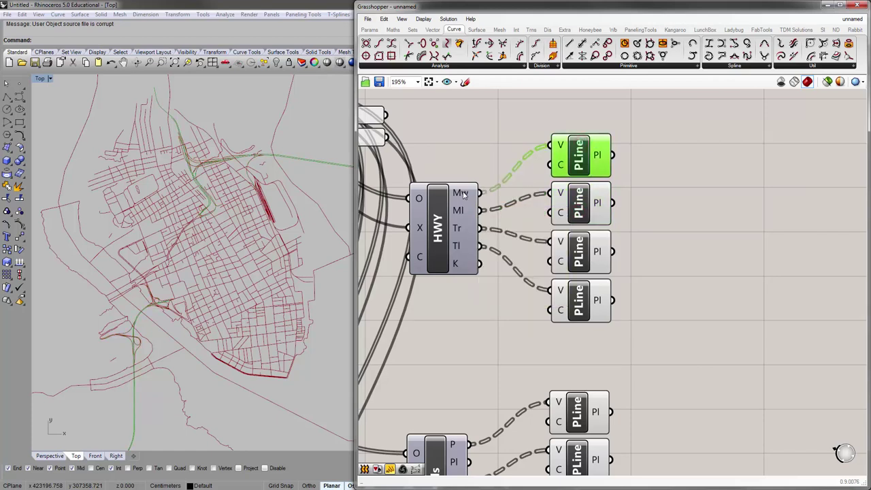
Highlight the PolyLines fed by HWY's Ml, Tr and Tl outputs in turn to check their curves, then clear the selection.
{"action": "left_click", "coordinate": [571, 195]}
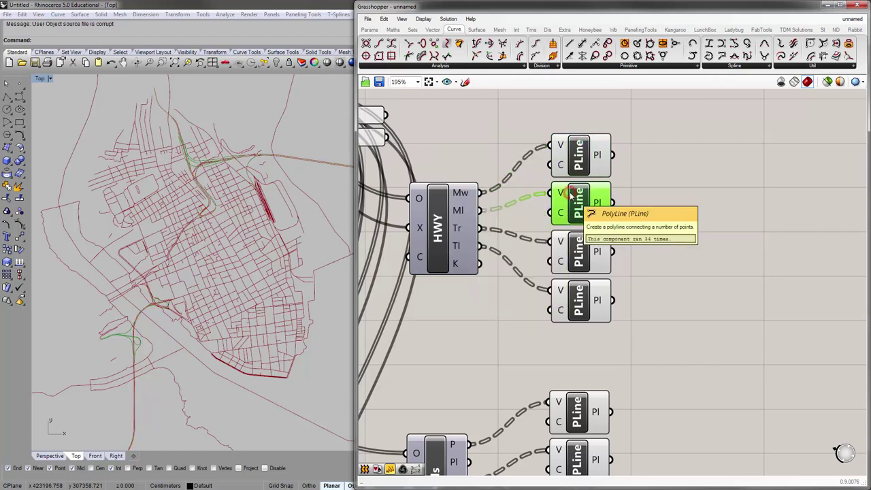
{"action": "left_click", "coordinate": [580, 253]}
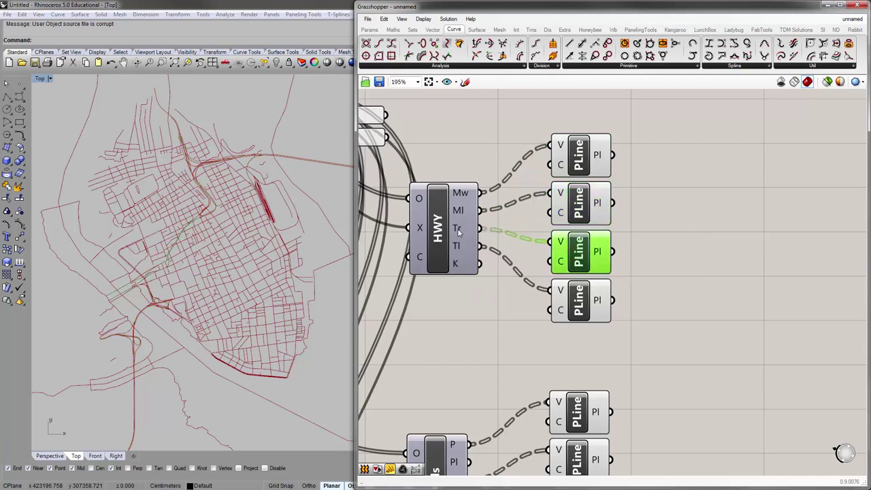
{"action": "mouse_move", "coordinate": [458, 232]}
{"action": "left_click", "coordinate": [580, 291]}
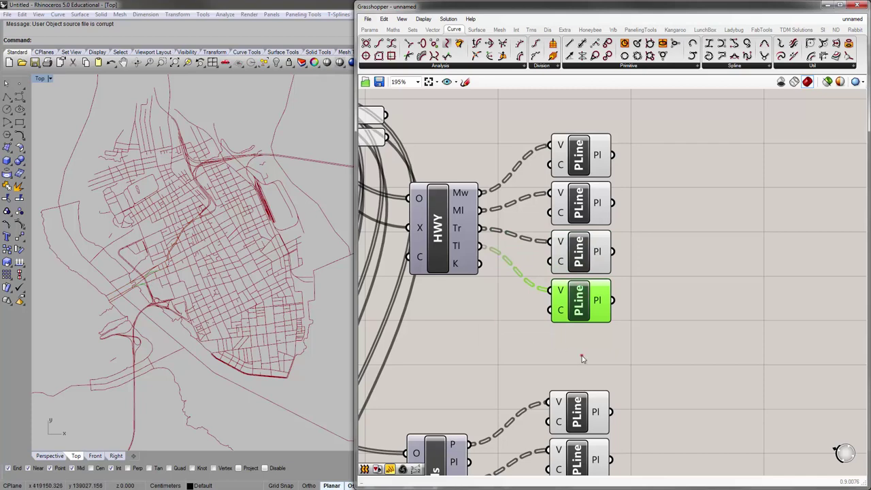
{"action": "left_click", "coordinate": [582, 357]}
Highlight the four PolyLines fed by MajRds's P, S, Sl and T outputs in turn to check their curves in the viewport.
{"action": "right_click_drag", "start_coordinate": [572, 352], "coordinate": [571, 222]}
{"action": "scroll", "coordinate": [573, 228], "scroll_direction": "down", "scroll_amount": 3}
{"action": "right_click_drag", "start_coordinate": [518, 272], "coordinate": [492, 191]}
{"action": "scroll", "coordinate": [498, 237], "scroll_direction": "up", "scroll_amount": 2}
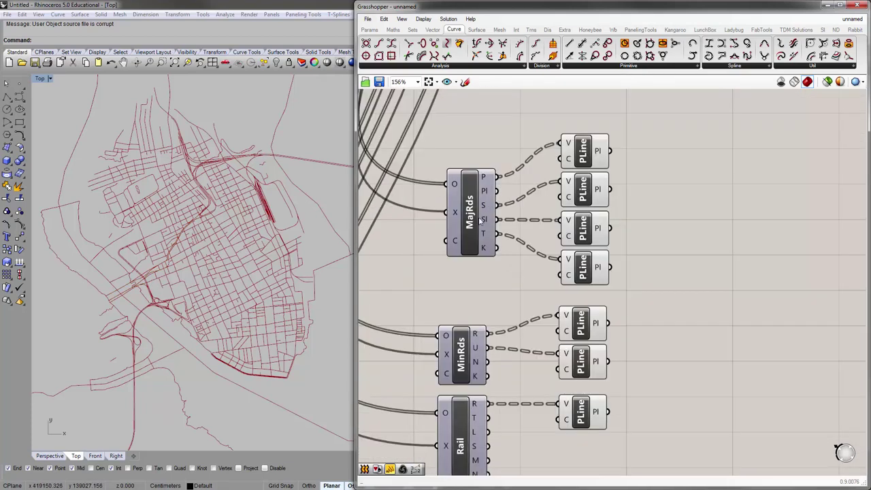
{"action": "left_click", "coordinate": [580, 147]}
{"action": "left_click", "coordinate": [583, 185]}
{"action": "left_click", "coordinate": [584, 223]}
{"action": "left_click", "coordinate": [586, 258]}
{"action": "right_click_drag", "start_coordinate": [664, 321], "coordinate": [634, 243]}
{"action": "left_click", "coordinate": [646, 238]}
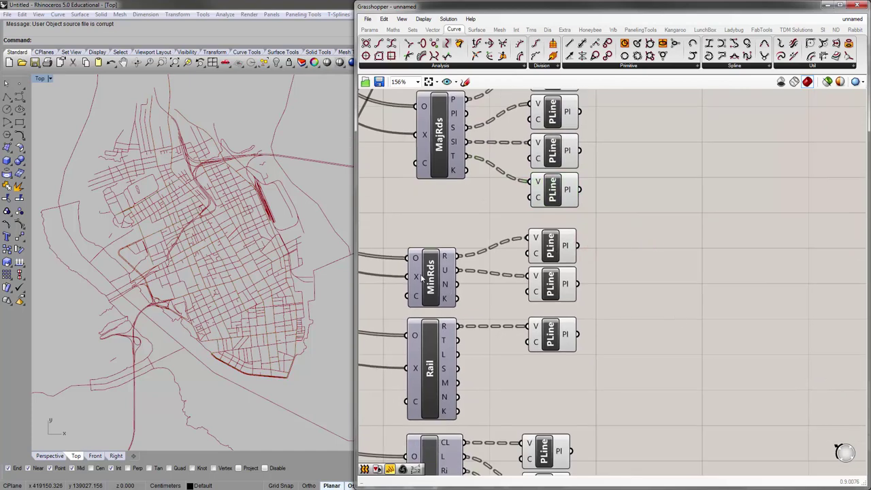
Highlight the PolyLines fed by MinRds's R and U outputs in turn and inspect the minor roads and unclassified roads output.
{"action": "left_click", "coordinate": [552, 250]}
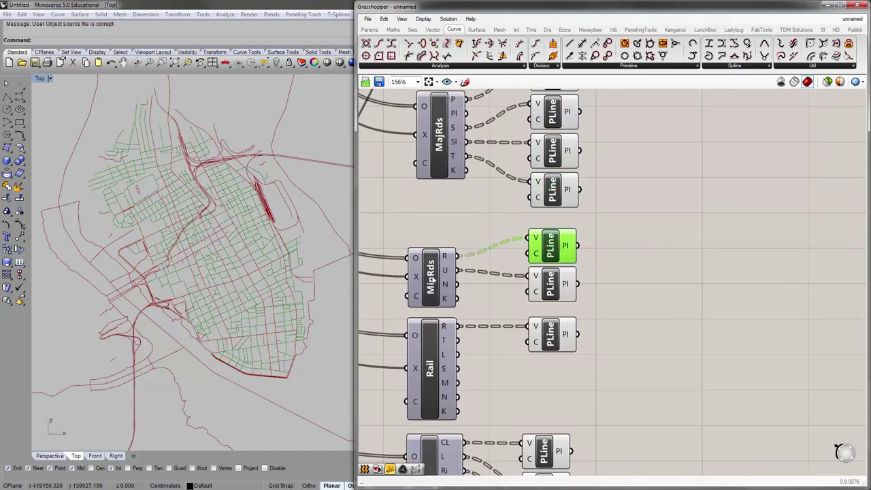
{"action": "left_click", "coordinate": [553, 286]}
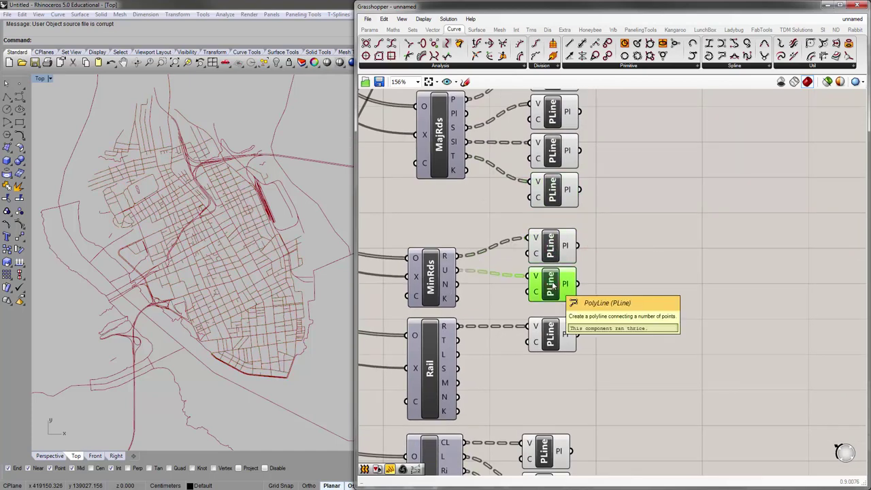
{"action": "mouse_move", "coordinate": [446, 270]}
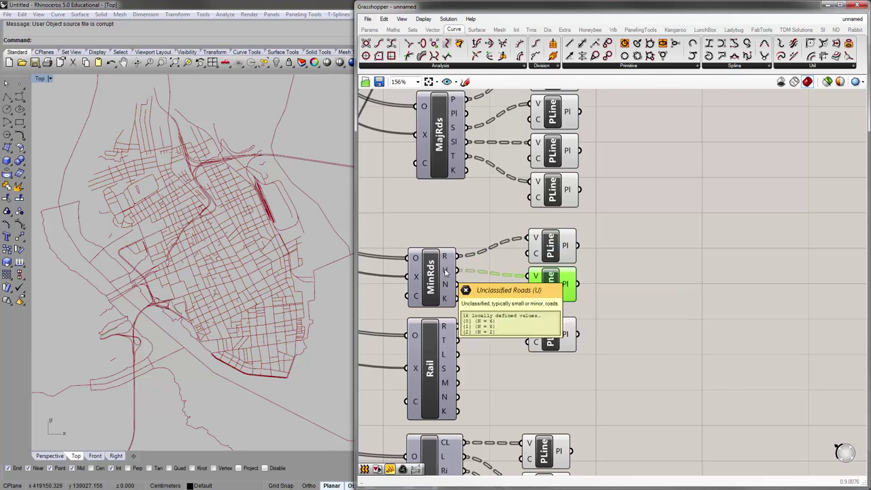
{"action": "scroll", "coordinate": [249, 261], "scroll_direction": "up", "scroll_amount": 6}
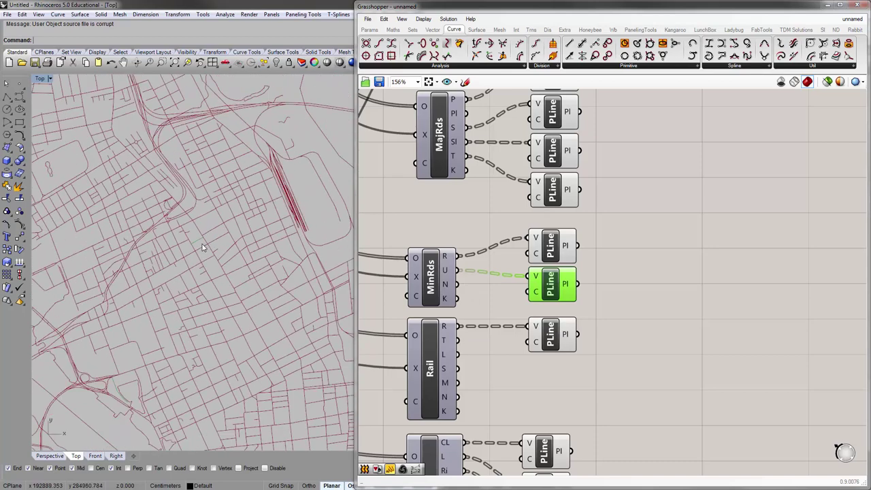
{"action": "scroll", "coordinate": [203, 247], "scroll_direction": "down", "scroll_amount": 8}
Reselect the PolyLine fed by MinRds's R output and examine its street curves close up and across the whole site.
{"action": "left_click", "coordinate": [637, 263]}
{"action": "left_click", "coordinate": [556, 249]}
{"action": "scroll", "coordinate": [201, 237], "scroll_direction": "up", "scroll_amount": 5}
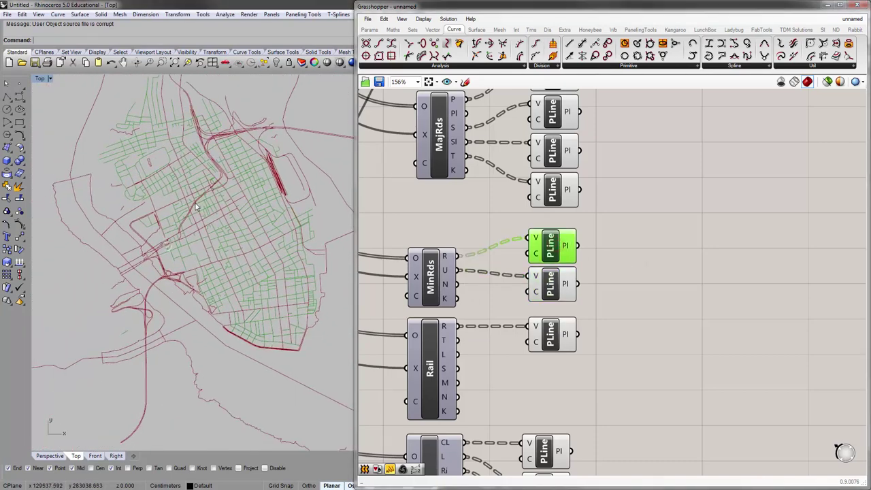
{"action": "scroll", "coordinate": [201, 236], "scroll_direction": "down", "scroll_amount": 4}
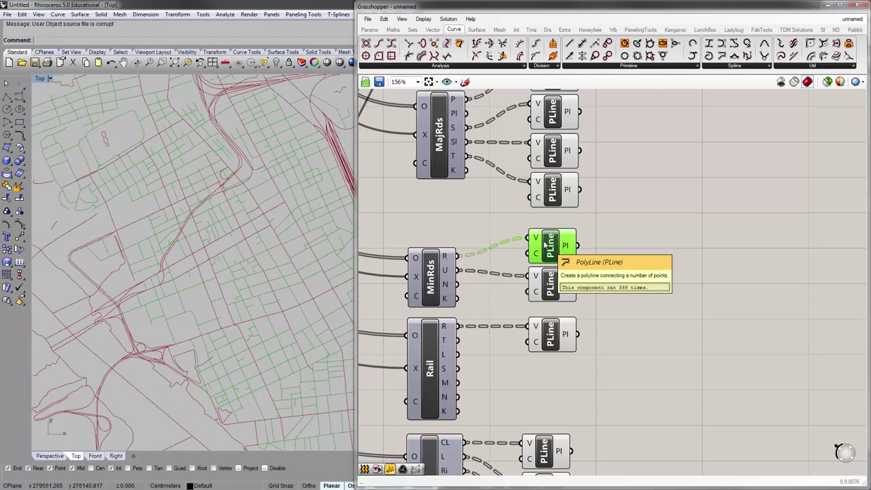
{"action": "scroll", "coordinate": [211, 316], "scroll_direction": "down", "scroll_amount": 6}
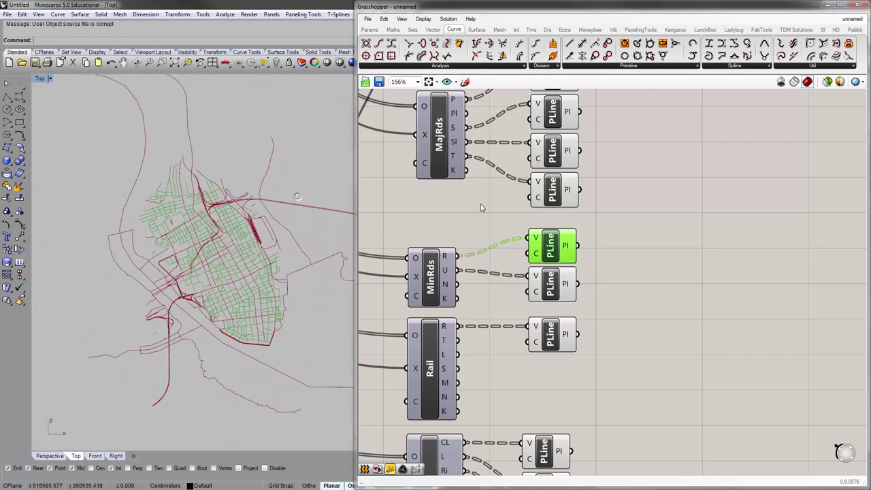
{"action": "scroll", "coordinate": [459, 208], "scroll_direction": "down", "scroll_amount": 3}
{"action": "scroll", "coordinate": [249, 226], "scroll_direction": "up", "scroll_amount": 4}
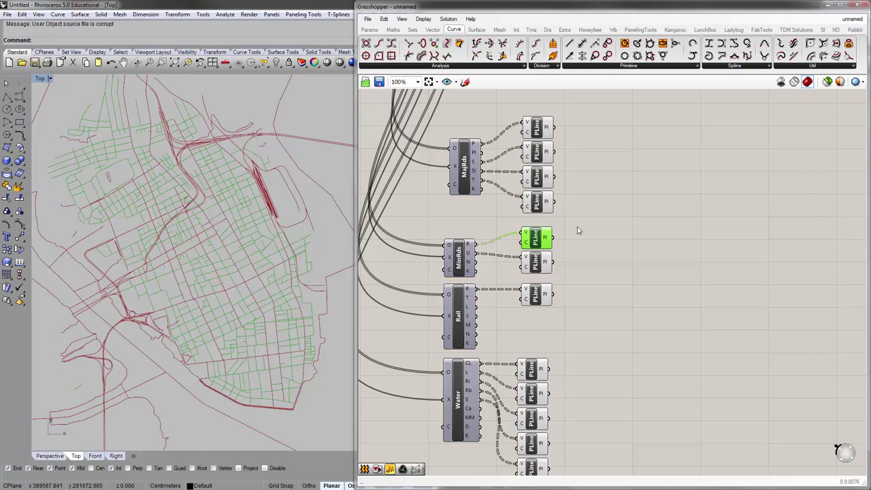
Move the MajRds component together with its four PolyLines slightly up, away from MinRds.
{"action": "right_click_drag", "start_coordinate": [560, 199], "coordinate": [526, 202]}
{"action": "left_click_drag", "start_coordinate": [560, 221], "coordinate": [434, 119]}
{"action": "left_click_drag", "start_coordinate": [433, 166], "coordinate": [430, 162]}
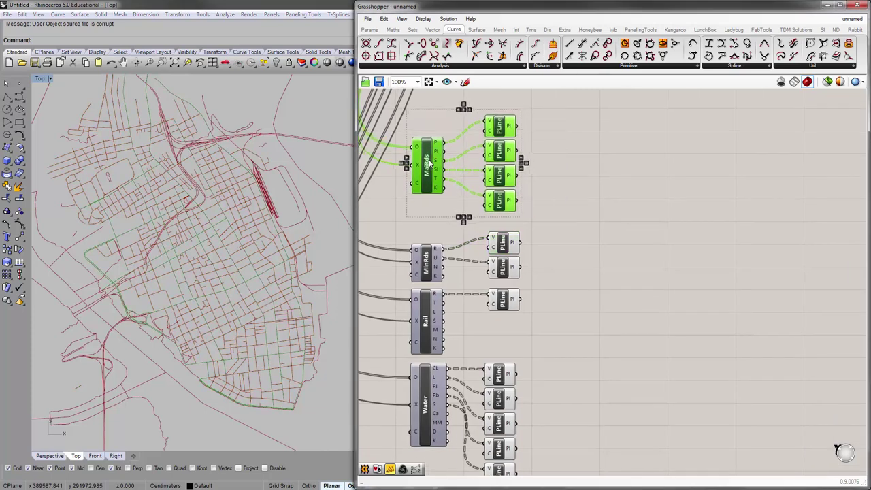
{"action": "left_click", "coordinate": [433, 221]}
Highlight HWY together with its PolyLines, then examine the complete road network in the Rhino Top viewport.
{"action": "right_click_drag", "start_coordinate": [598, 177], "coordinate": [613, 250]}
{"action": "scroll", "coordinate": [581, 223], "scroll_direction": "down", "scroll_amount": 1}
{"action": "right_click_drag", "start_coordinate": [582, 223], "coordinate": [555, 258]}
{"action": "left_click_drag", "start_coordinate": [583, 232], "coordinate": [479, 198]}
{"action": "left_click", "coordinate": [615, 216]}
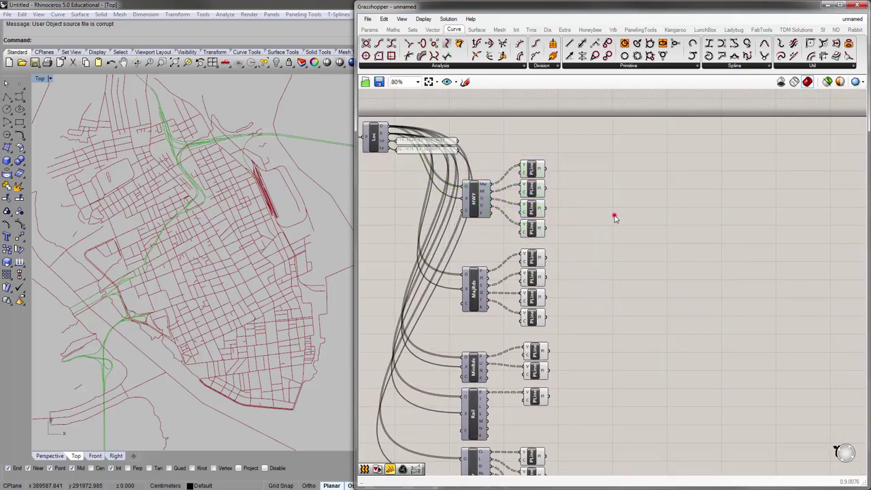
{"action": "right_click_drag", "start_coordinate": [243, 234], "coordinate": [229, 245]}
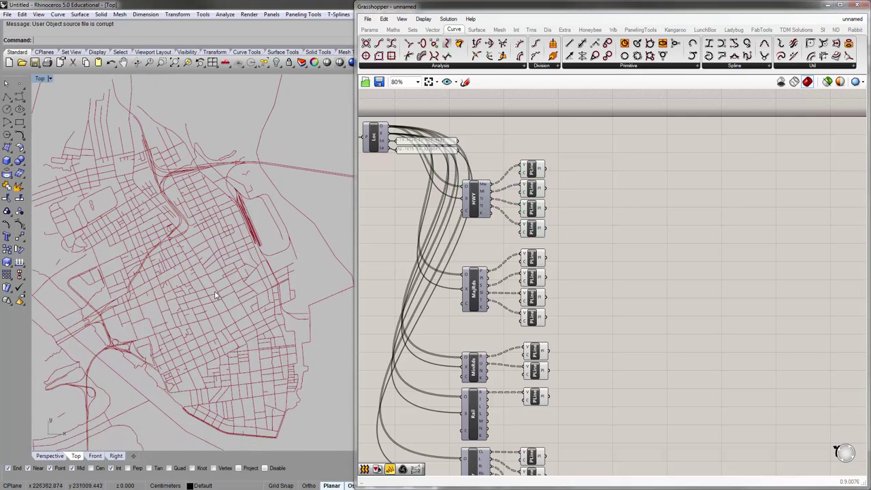
{"action": "scroll", "coordinate": [219, 268], "scroll_direction": "up", "scroll_amount": 4}
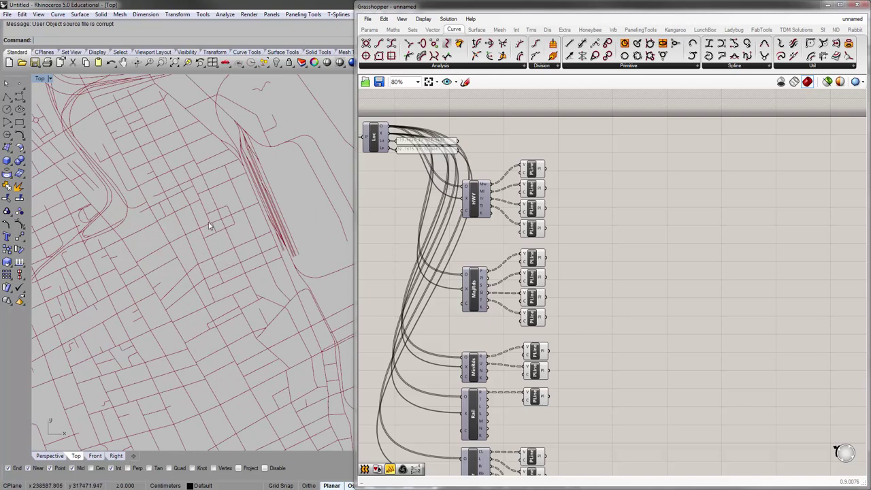
{"action": "scroll", "coordinate": [211, 227], "scroll_direction": "down", "scroll_amount": 6}
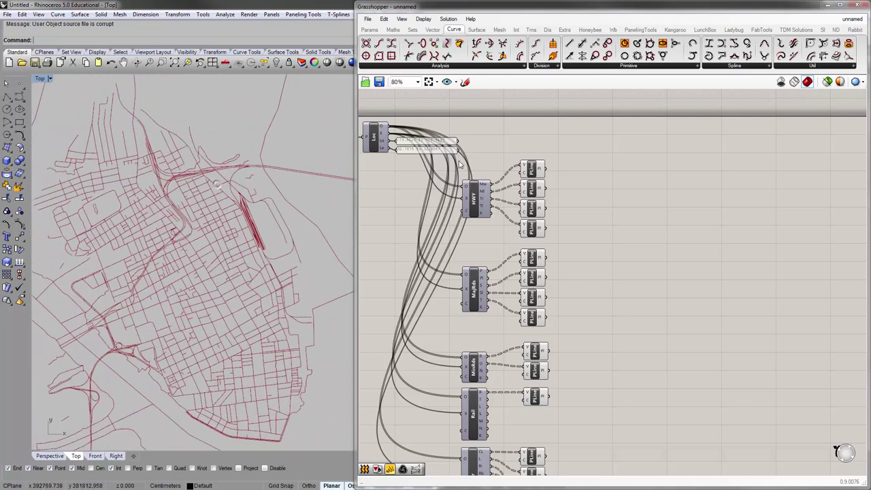
Widen the Grasshopper window and add Elk's GenericOSM component on empty canvas above the HWY component.
{"action": "left_click_drag", "start_coordinate": [356, 172], "coordinate": [251, 172]}
{"action": "right_click_drag", "start_coordinate": [430, 116], "coordinate": [479, 128]}
{"action": "left_click", "coordinate": [495, 30]}
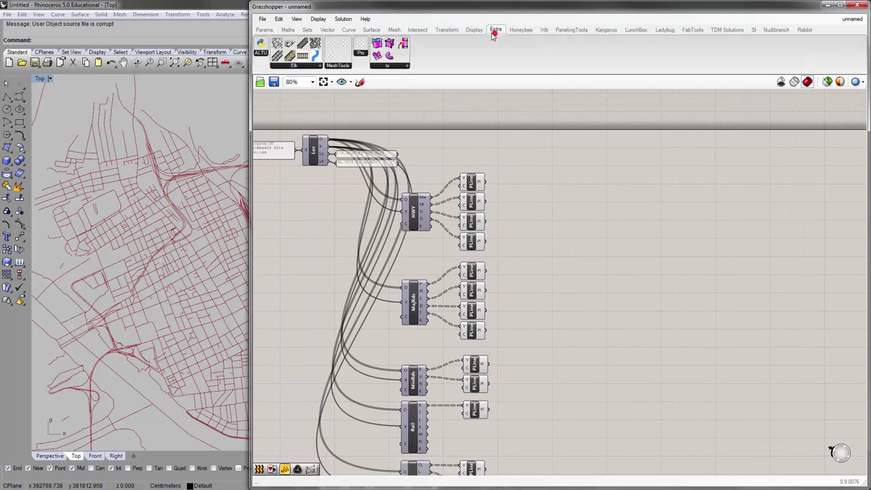
{"action": "left_click", "coordinate": [293, 66]}
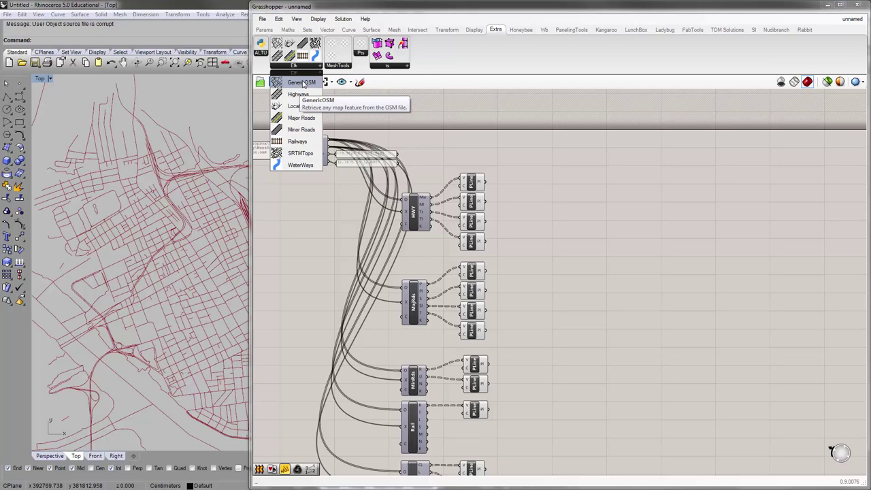
{"action": "left_click", "coordinate": [304, 83]}
{"action": "left_click", "coordinate": [469, 132]}
{"action": "right_click_drag", "start_coordinate": [553, 175], "coordinate": [519, 210]}
{"action": "left_click_drag", "start_coordinate": [436, 164], "coordinate": [442, 135]}
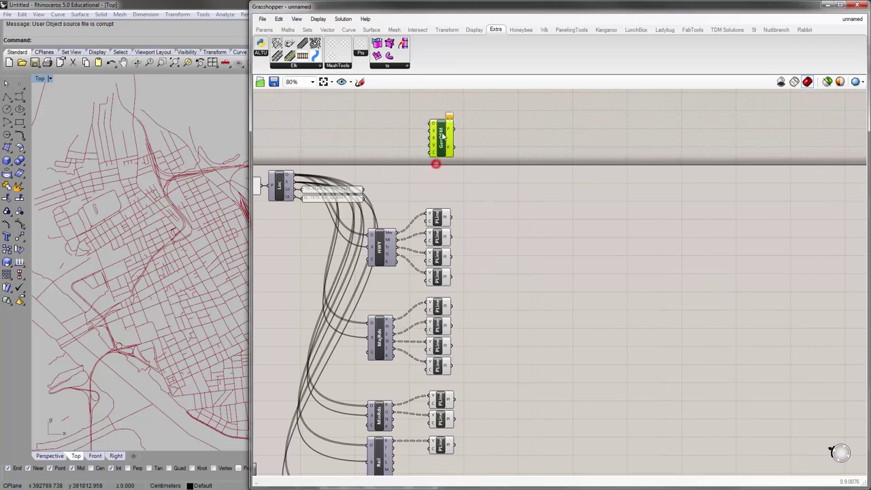
Compare GenOSM's inputs with those of HWY and MajRds, and move GenOSM a little left on the canvas.
{"action": "scroll", "coordinate": [434, 128], "scroll_direction": "up", "scroll_amount": 4}
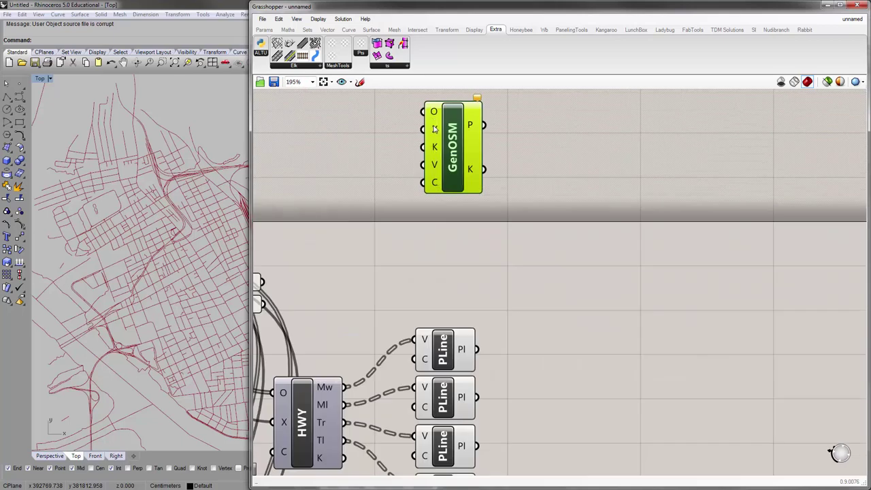
{"action": "right_click_drag", "start_coordinate": [411, 143], "coordinate": [467, 125]}
{"action": "scroll", "coordinate": [457, 141], "scroll_direction": "down", "scroll_amount": 3}
{"action": "right_click_drag", "start_coordinate": [450, 187], "coordinate": [392, 106]}
{"action": "right_click_drag", "start_coordinate": [354, 192], "coordinate": [399, 215]}
{"action": "scroll", "coordinate": [398, 215], "scroll_direction": "up", "scroll_amount": 2}
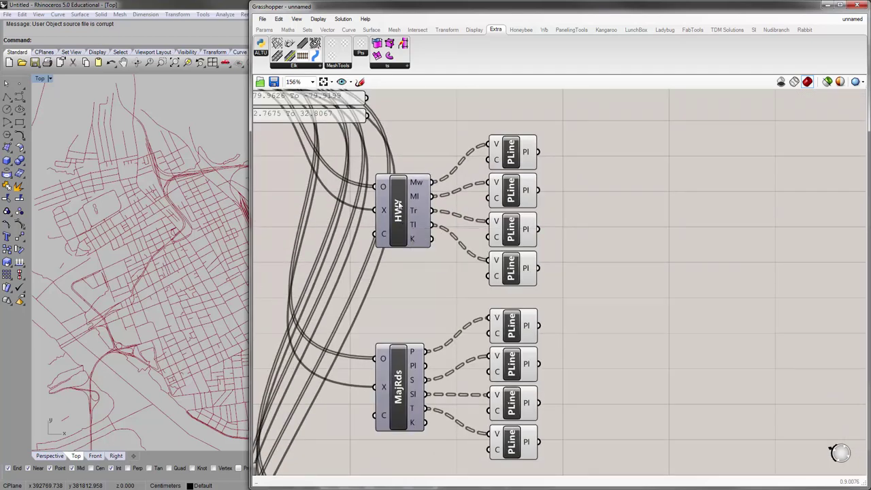
{"action": "scroll", "coordinate": [395, 352], "scroll_direction": "down", "scroll_amount": 1}
{"action": "right_click_drag", "start_coordinate": [426, 116], "coordinate": [462, 247]}
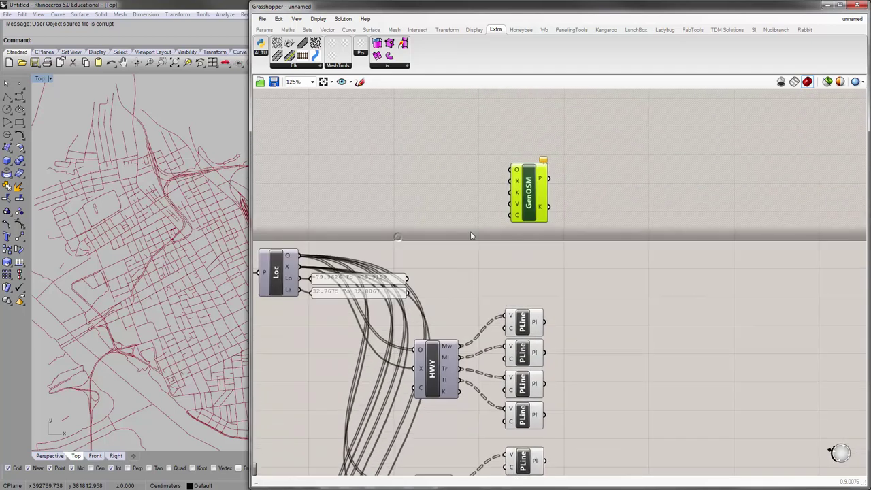
{"action": "left_click_drag", "start_coordinate": [540, 195], "coordinate": [499, 187]}
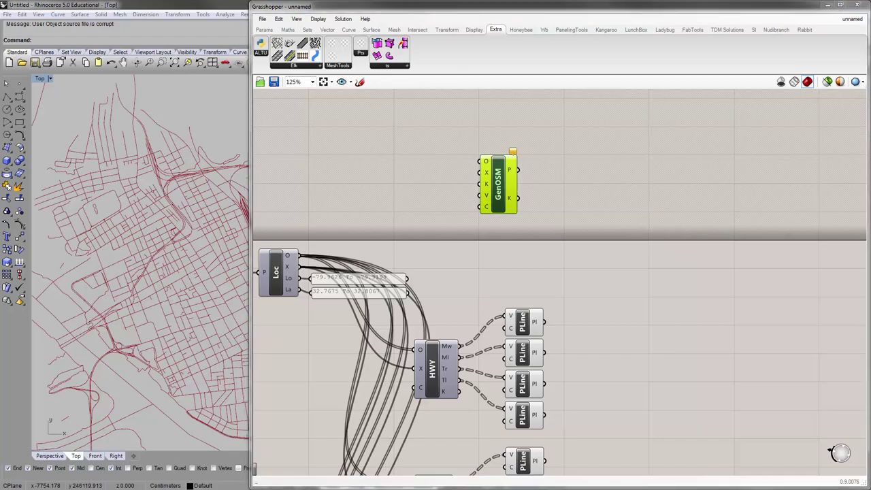
Switch to Chrome, view the Map Features page, and find the OpenStreetMap documentation reference on food4Rhino's Elk page.
{"action": "key", "text": "alt+Tab"}
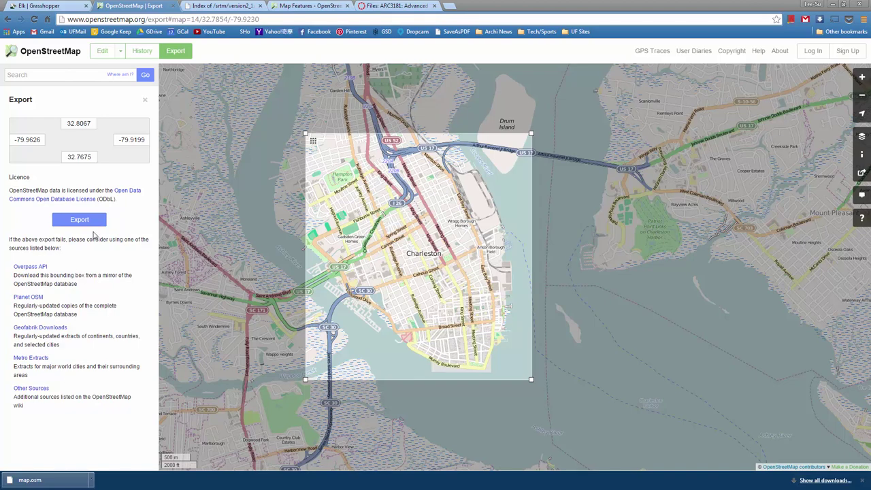
{"action": "left_click", "coordinate": [311, 6]}
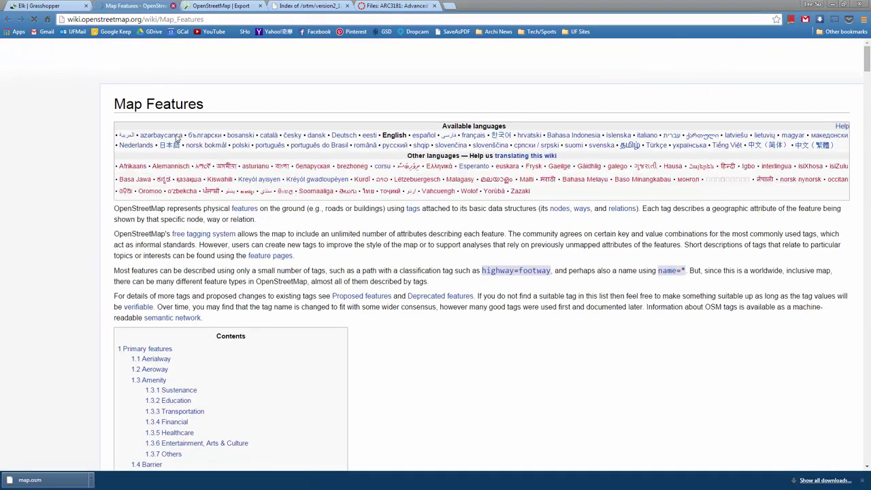
{"action": "left_click", "coordinate": [63, 6]}
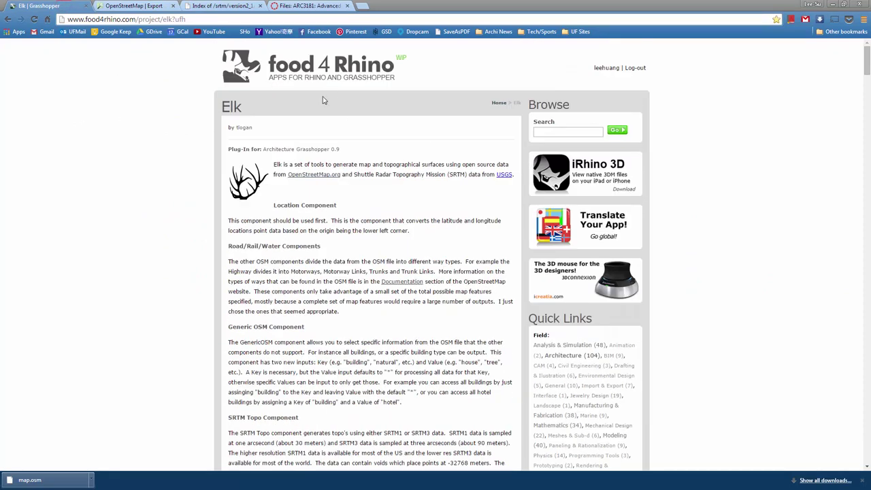
{"action": "scroll", "coordinate": [204, 133], "scroll_direction": "down", "scroll_amount": 2}
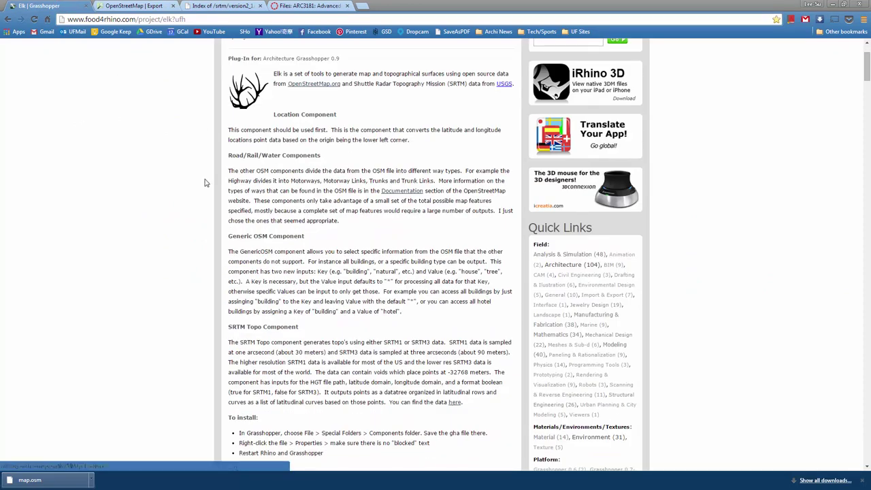
{"action": "scroll", "coordinate": [208, 184], "scroll_direction": "down", "scroll_amount": 1}
{"action": "scroll", "coordinate": [323, 206], "scroll_direction": "up", "scroll_amount": 1}
Open the Elk page's Documentation link in a new tab and go to the OpenStreetMap wiki's Map Features page.
{"action": "right_click", "coordinate": [391, 194]}
{"action": "left_click", "coordinate": [345, 195]}
{"action": "right_click", "coordinate": [402, 191]}
{"action": "left_click", "coordinate": [442, 195]}
{"action": "left_click", "coordinate": [125, 7]}
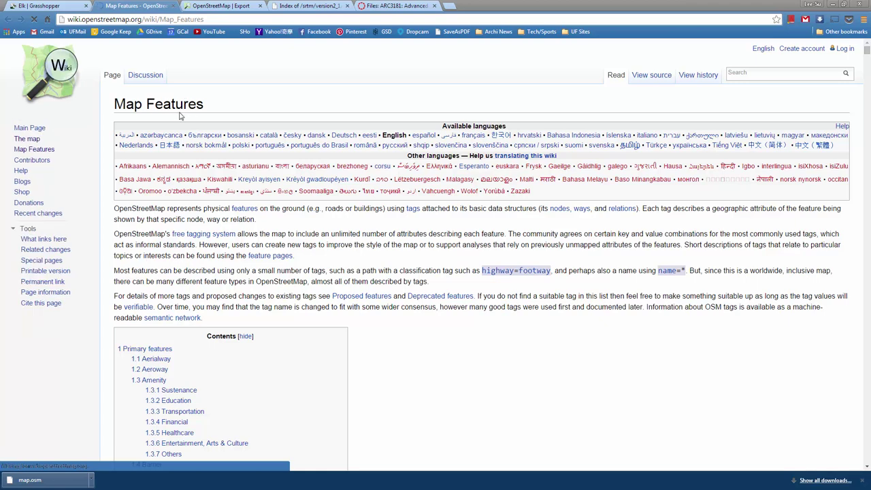
Look through the feature categories in the Map Features contents list and go to the Building section.
{"action": "scroll", "coordinate": [224, 229], "scroll_direction": "down", "scroll_amount": 3}
{"action": "scroll", "coordinate": [137, 178], "scroll_direction": "down", "scroll_amount": 2}
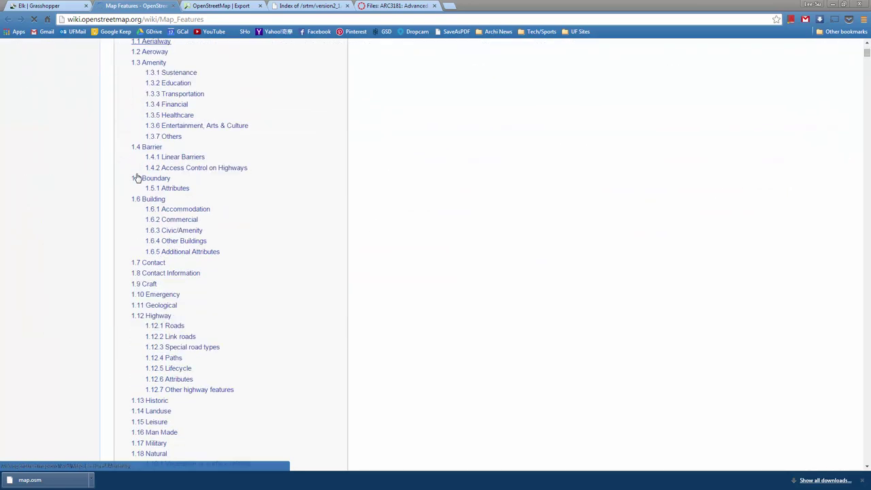
{"action": "scroll", "coordinate": [133, 190], "scroll_direction": "down", "scroll_amount": 5}
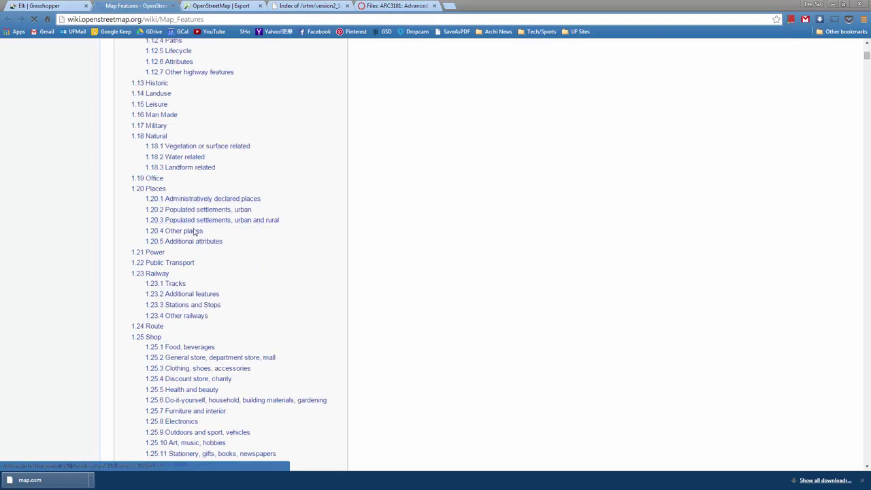
{"action": "scroll", "coordinate": [175, 228], "scroll_direction": "down", "scroll_amount": 2}
{"action": "scroll", "coordinate": [170, 231], "scroll_direction": "down", "scroll_amount": 3}
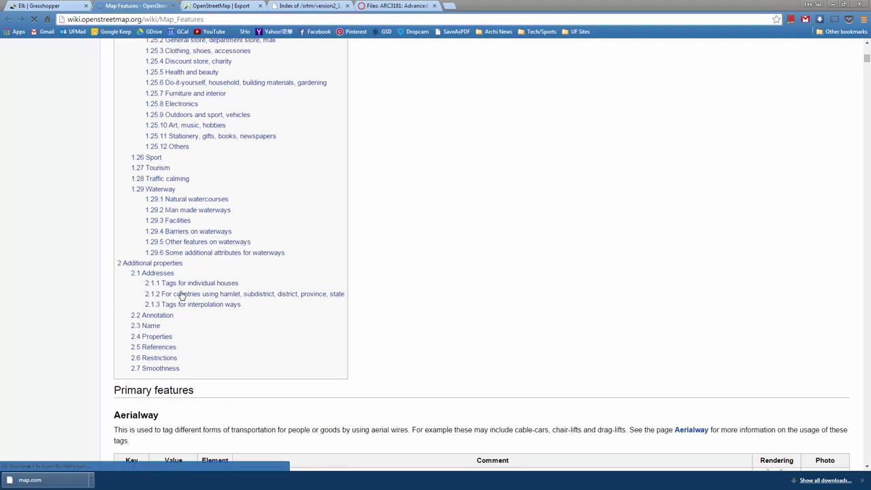
{"action": "scroll", "coordinate": [173, 269], "scroll_direction": "up", "scroll_amount": 5}
{"action": "scroll", "coordinate": [178, 190], "scroll_direction": "up", "scroll_amount": 2}
{"action": "scroll", "coordinate": [204, 136], "scroll_direction": "up", "scroll_amount": 2}
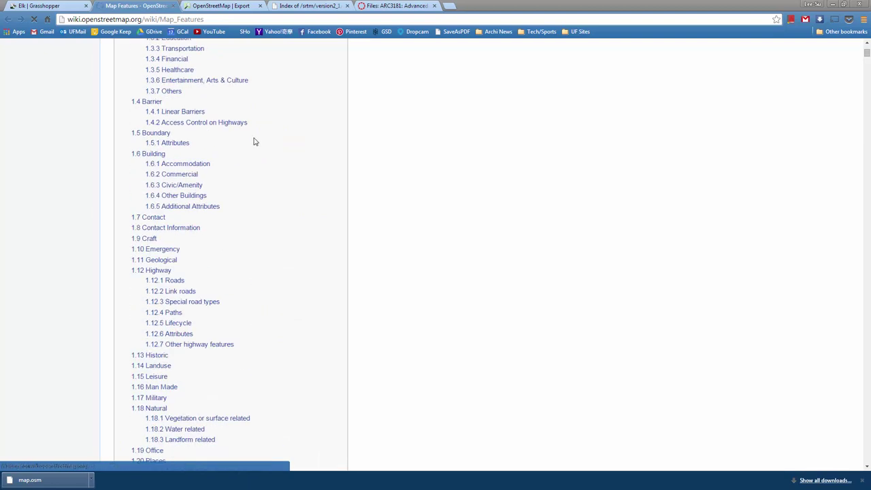
{"action": "left_click", "coordinate": [148, 154]}
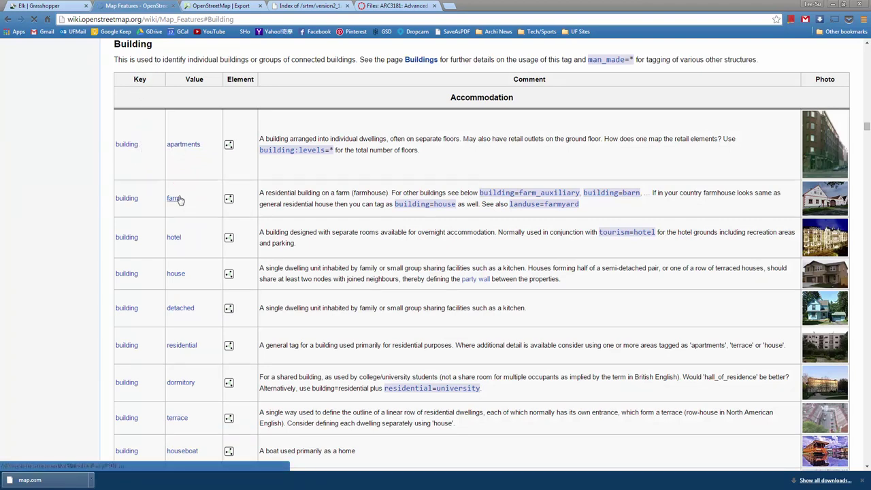
Look through the building types in the Building table and examine its Key and Value columns.
{"action": "scroll", "coordinate": [180, 202], "scroll_direction": "down", "scroll_amount": 2}
{"action": "scroll", "coordinate": [194, 286], "scroll_direction": "down", "scroll_amount": 1}
{"action": "scroll", "coordinate": [202, 268], "scroll_direction": "up", "scroll_amount": 1}
{"action": "scroll", "coordinate": [197, 265], "scroll_direction": "down", "scroll_amount": 5}
{"action": "scroll", "coordinate": [197, 265], "scroll_direction": "down", "scroll_amount": 15}
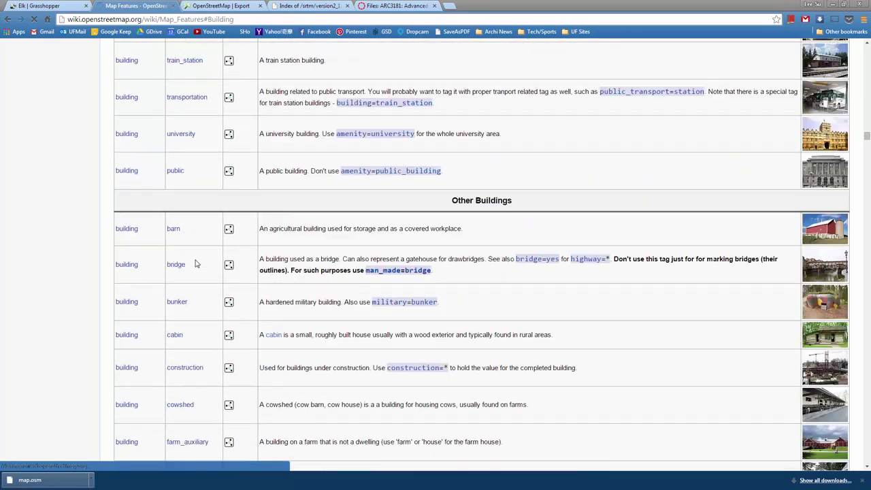
{"action": "scroll", "coordinate": [195, 261], "scroll_direction": "down", "scroll_amount": 10}
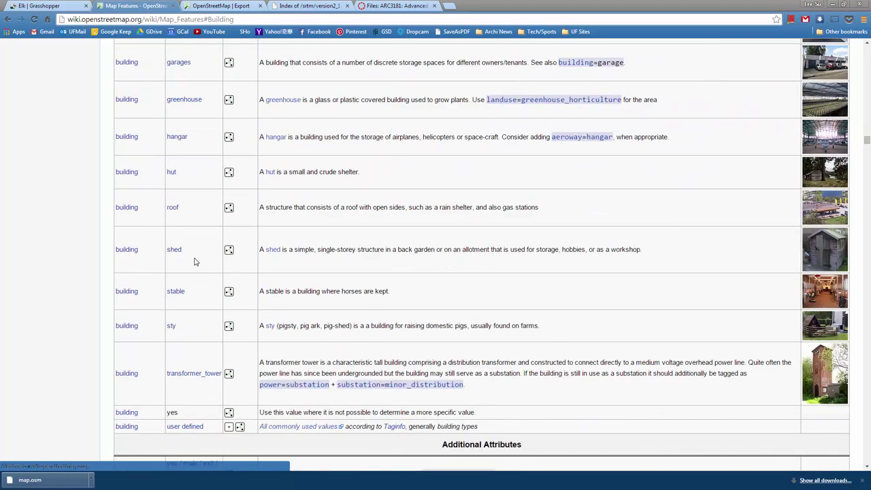
{"action": "scroll", "coordinate": [648, 222], "scroll_direction": "up", "scroll_amount": 15}
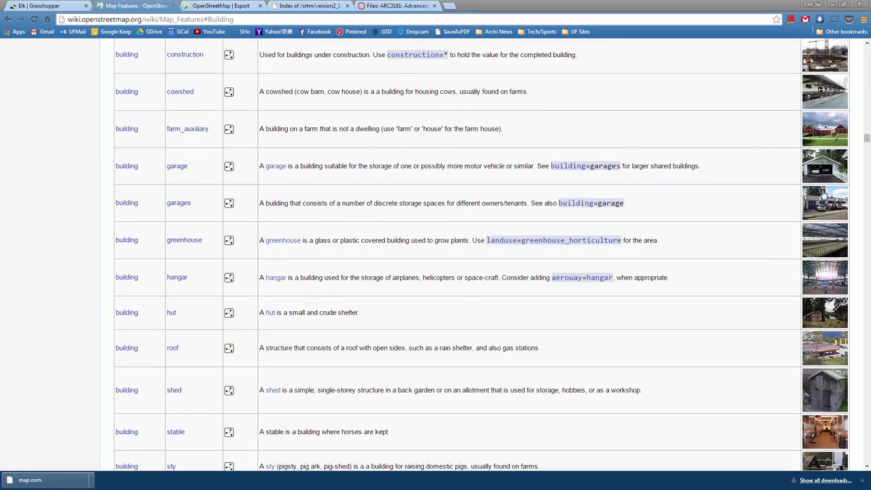
{"action": "scroll", "coordinate": [196, 187], "scroll_direction": "up", "scroll_amount": 15}
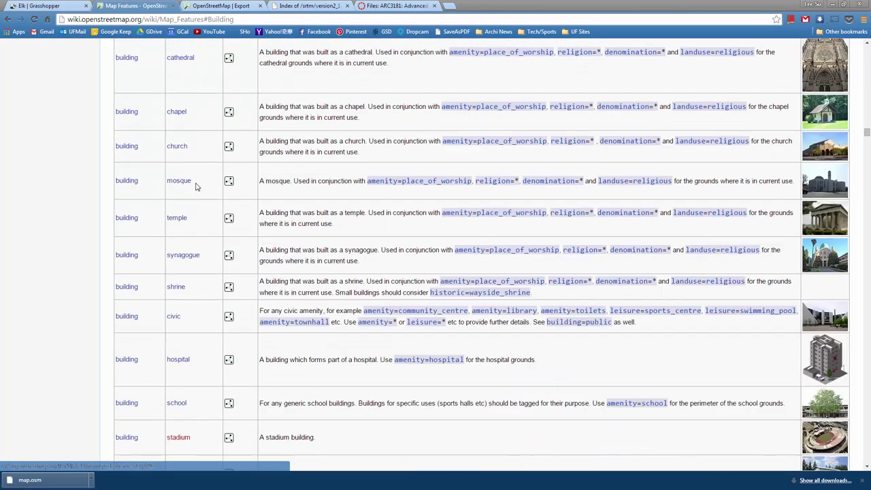
{"action": "scroll", "coordinate": [194, 191], "scroll_direction": "up", "scroll_amount": 5}
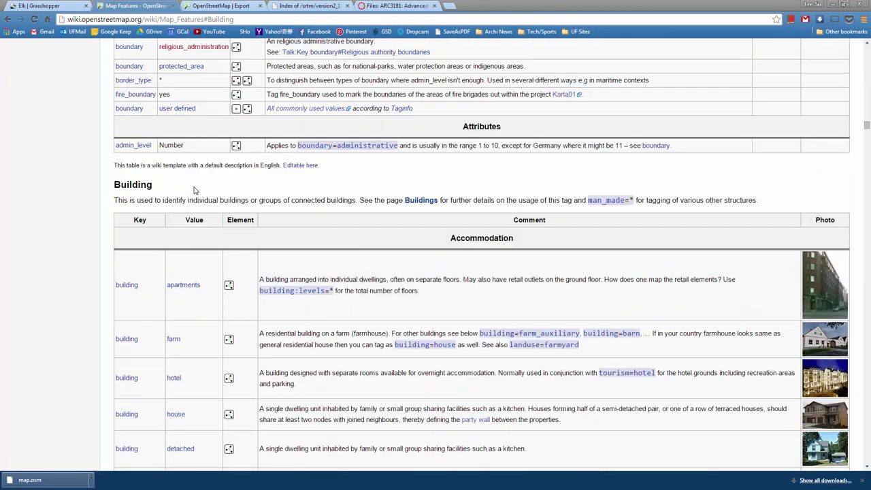
{"action": "scroll", "coordinate": [196, 190], "scroll_direction": "down", "scroll_amount": 1}
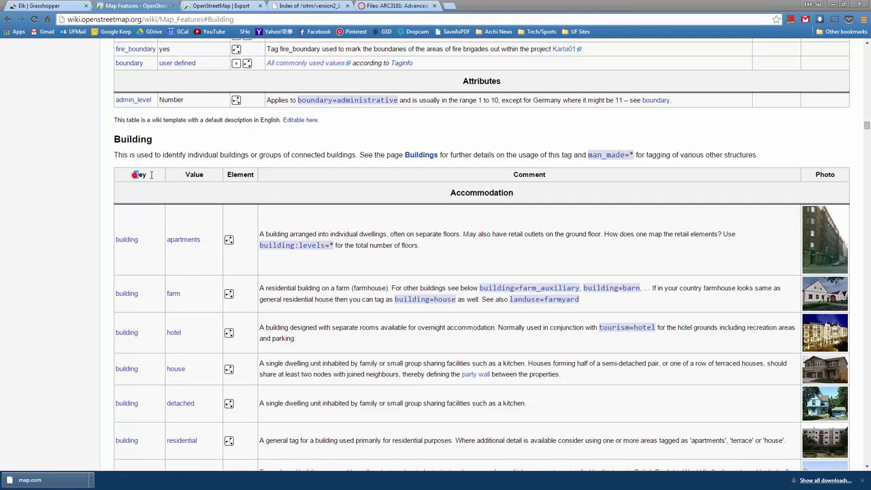
{"action": "double_click", "coordinate": [191, 174]}
{"action": "left_click", "coordinate": [202, 177]}
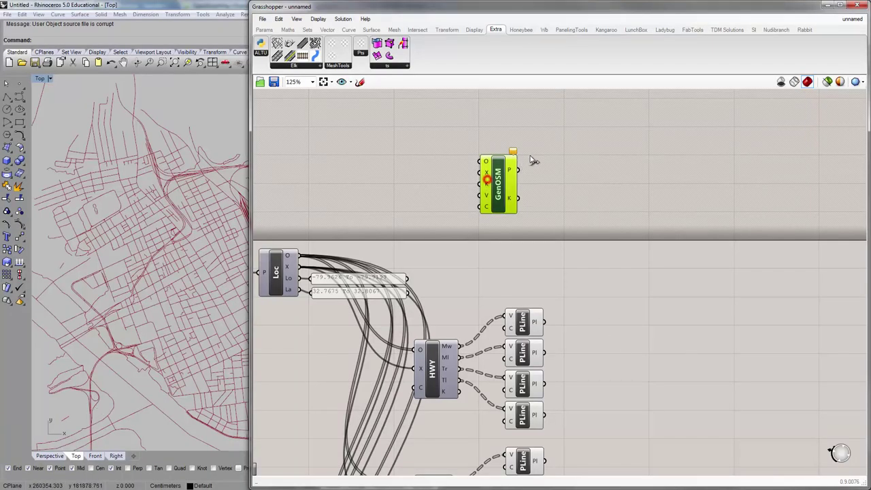
Move GenOSM farther up and right, and connect Loc's O and X outputs to GenOSM's O and X inputs.
{"action": "left_click_drag", "start_coordinate": [496, 181], "coordinate": [556, 151]}
{"action": "left_click", "coordinate": [460, 169]}
{"action": "left_click_drag", "start_coordinate": [297, 256], "coordinate": [542, 132]}
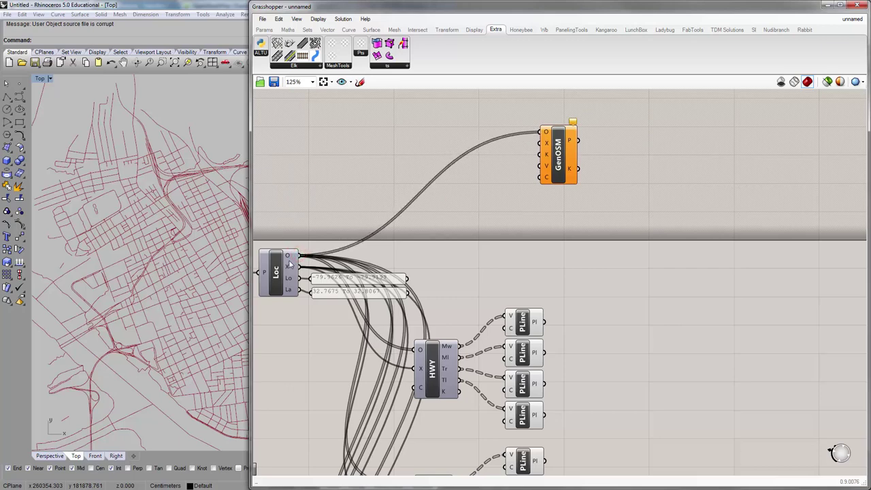
{"action": "left_click_drag", "start_coordinate": [299, 267], "coordinate": [542, 143]}
Check GenOSM's K and V input descriptions, then add a compact panel reading "building" and connect it to the K input.
{"action": "scroll", "coordinate": [604, 178], "scroll_direction": "up", "scroll_amount": 4}
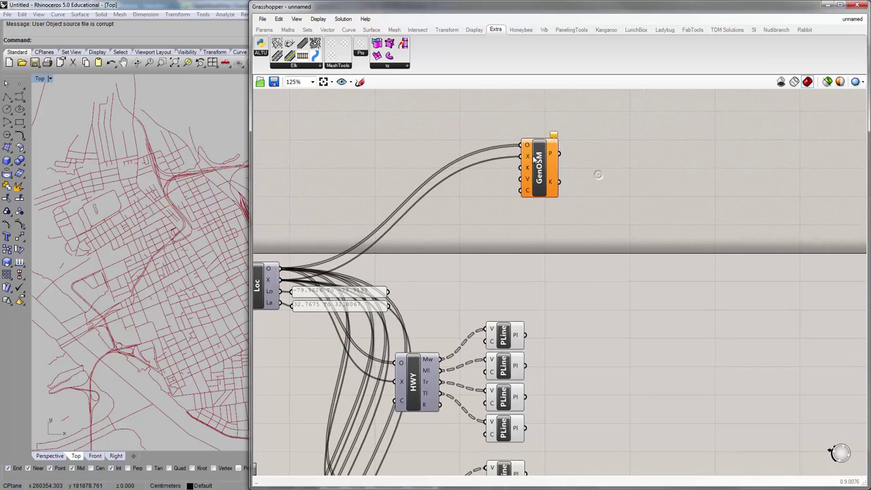
{"action": "mouse_move", "coordinate": [518, 185]}
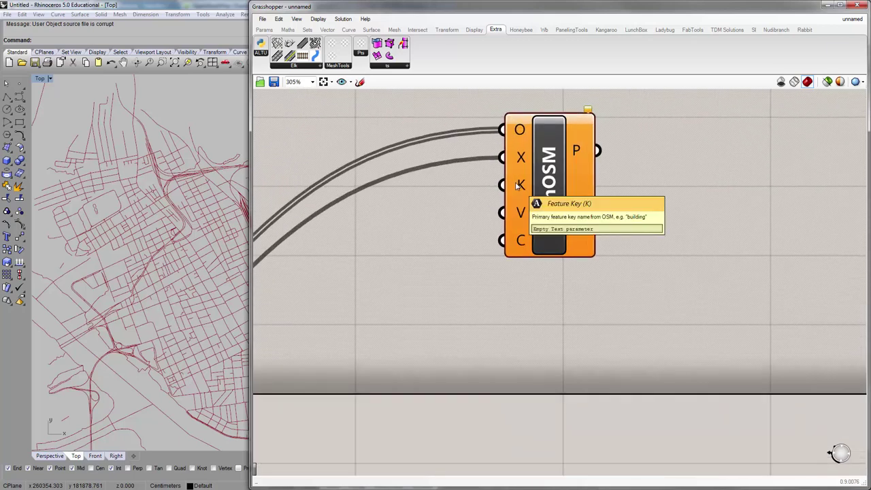
{"action": "mouse_move", "coordinate": [515, 217]}
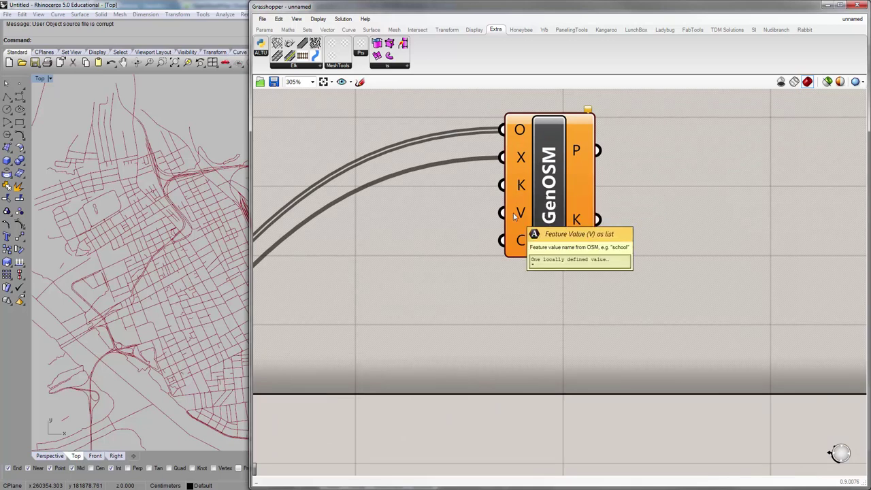
{"action": "scroll", "coordinate": [470, 216], "scroll_direction": "down", "scroll_amount": 4}
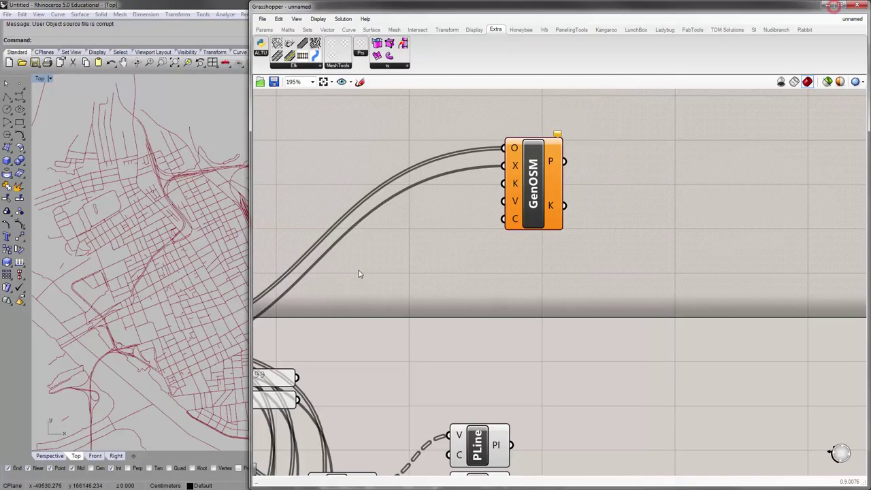
{"action": "double_click", "coordinate": [390, 240]}
{"action": "type", "text": "/"}
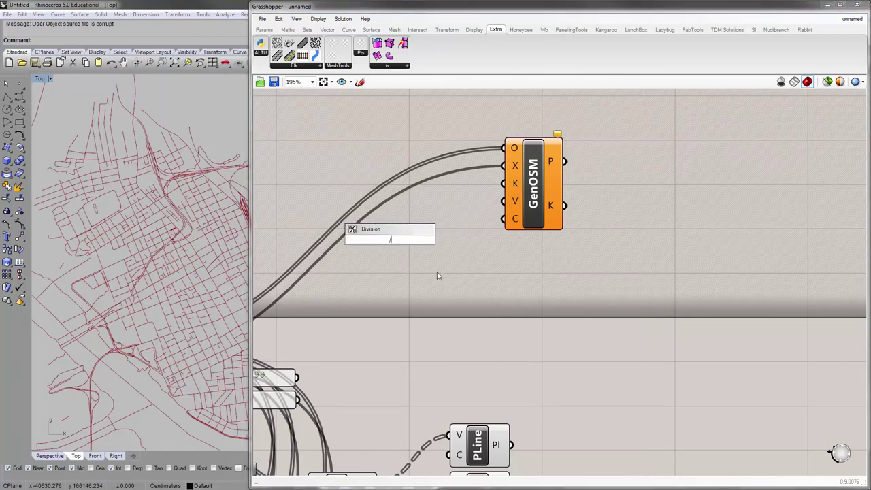
{"action": "type", "text": "/building"}
{"action": "key", "text": "Return"}
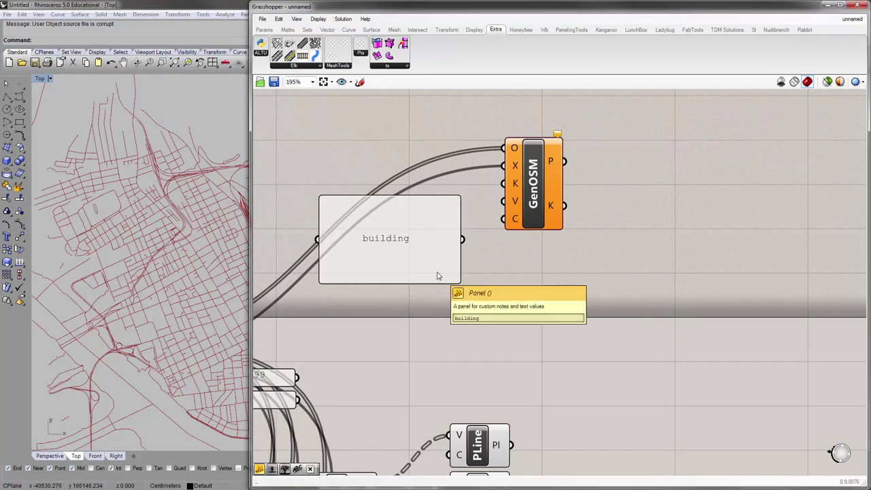
{"action": "left_click_drag", "start_coordinate": [320, 197], "coordinate": [397, 262]}
{"action": "left_click_drag", "start_coordinate": [415, 272], "coordinate": [501, 188]}
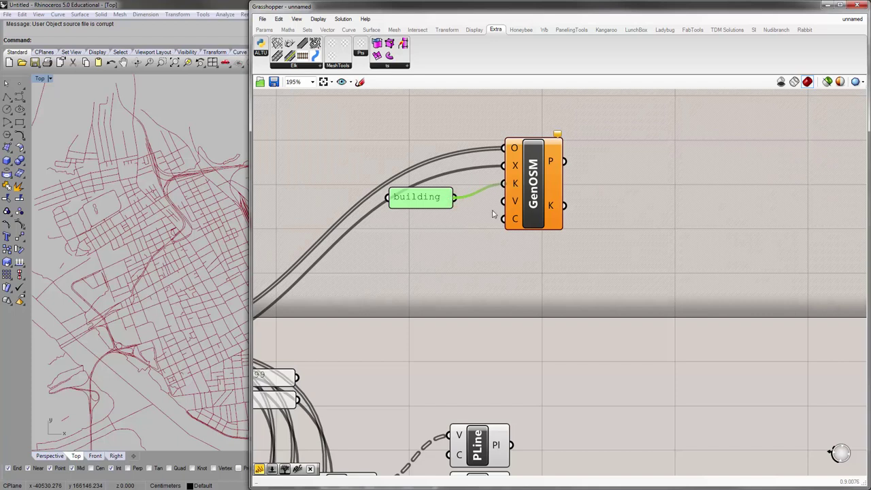
{"action": "left_click", "coordinate": [442, 262]}
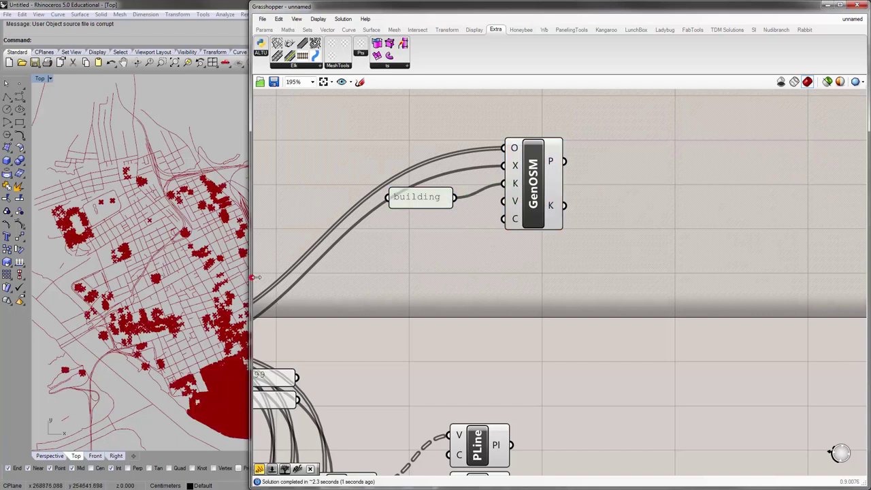
Narrow the Grasshopper window to show more of the Rhino Top view, and line up the building panel with GenOSM's K input.
{"action": "left_click_drag", "start_coordinate": [251, 278], "coordinate": [367, 277]}
{"action": "right_click_drag", "start_coordinate": [280, 332], "coordinate": [225, 309]}
{"action": "scroll", "coordinate": [222, 303], "scroll_direction": "up", "scroll_amount": 5}
{"action": "scroll", "coordinate": [256, 265], "scroll_direction": "down", "scroll_amount": 2}
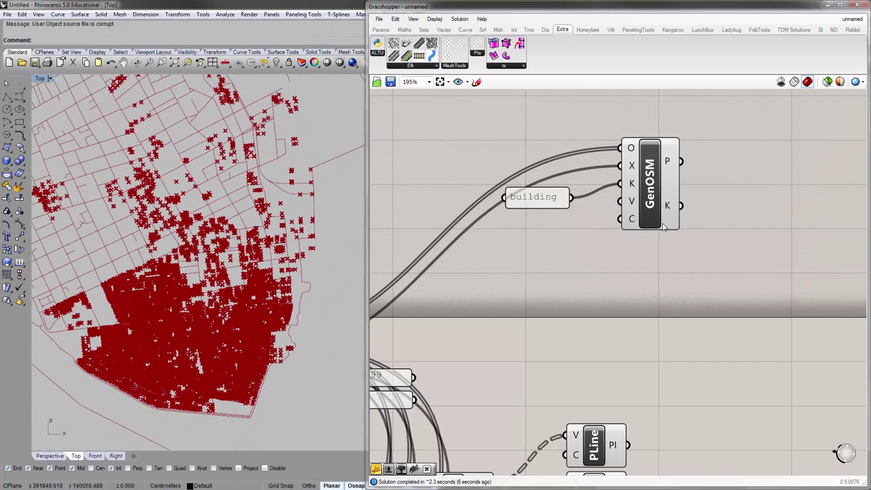
{"action": "mouse_move", "coordinate": [556, 197]}
{"action": "left_mouse_down"}
{"action": "mouse_move", "coordinate": [562, 181]}
{"action": "mouse_move", "coordinate": [578, 188]}
{"action": "mouse_move", "coordinate": [560, 189]}
{"action": "left_mouse_up"}
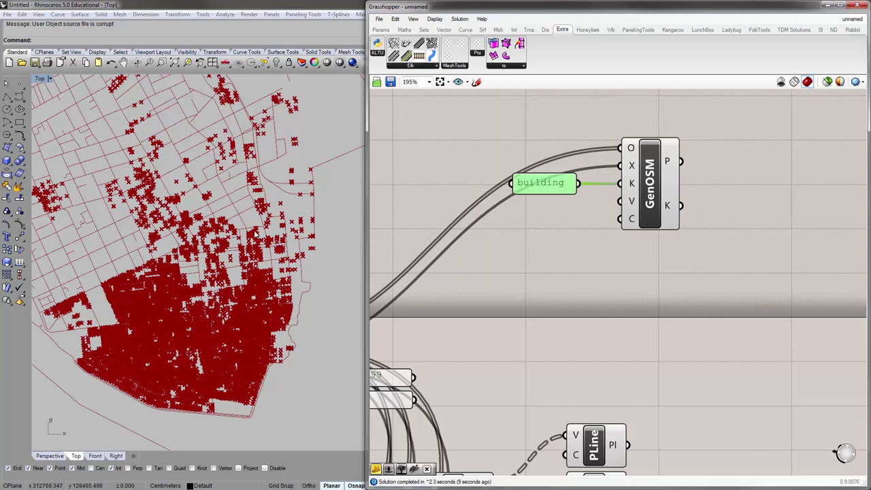
Duplicate the building panel just below the original and set the copy's text to "apartment".
{"action": "mouse_move", "coordinate": [632, 150]}
{"action": "right_click_drag", "start_coordinate": [599, 208], "coordinate": [577, 205]}
{"action": "left_click", "coordinate": [535, 176]}
{"action": "key", "text": "ctrl+c"}
{"action": "key", "text": "ctrl+v"}
{"action": "mouse_move", "coordinate": [532, 208]}
{"action": "left_mouse_down"}
{"action": "mouse_move", "coordinate": [530, 223]}
{"action": "mouse_move", "coordinate": [522, 221]}
{"action": "left_mouse_up"}
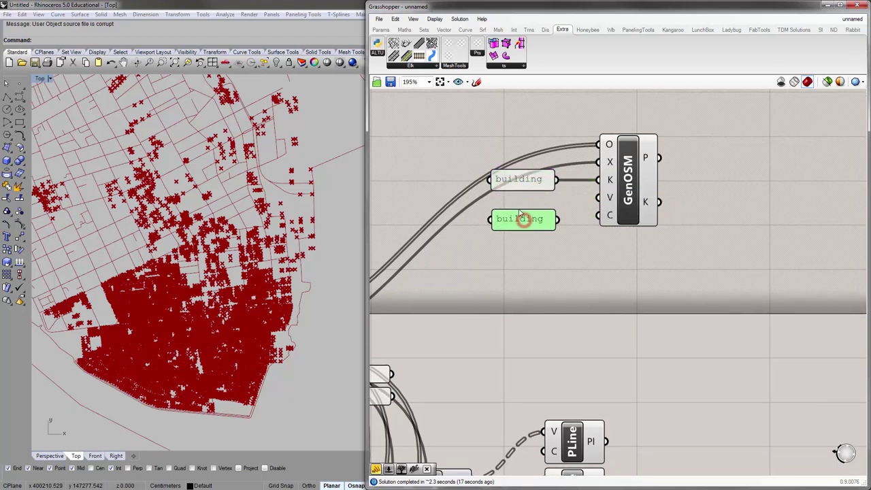
{"action": "double_click", "coordinate": [520, 220]}
{"action": "type", "text": "apartment"}
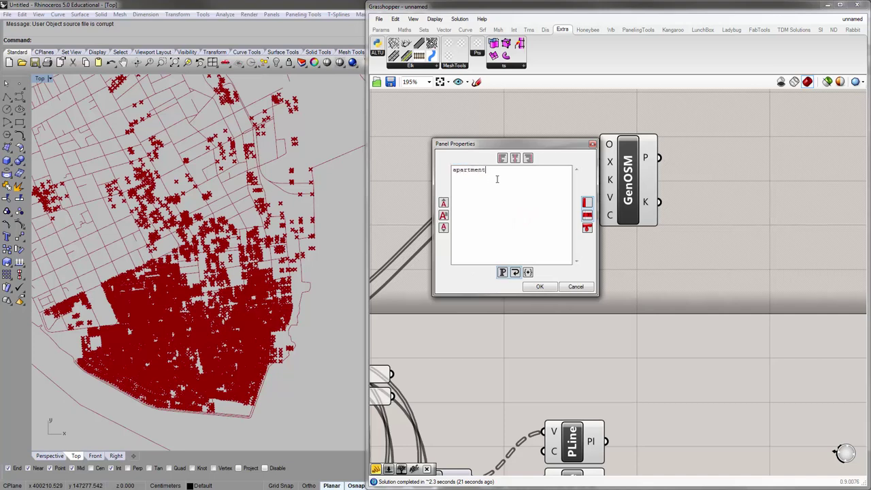
{"action": "left_click", "coordinate": [541, 288]}
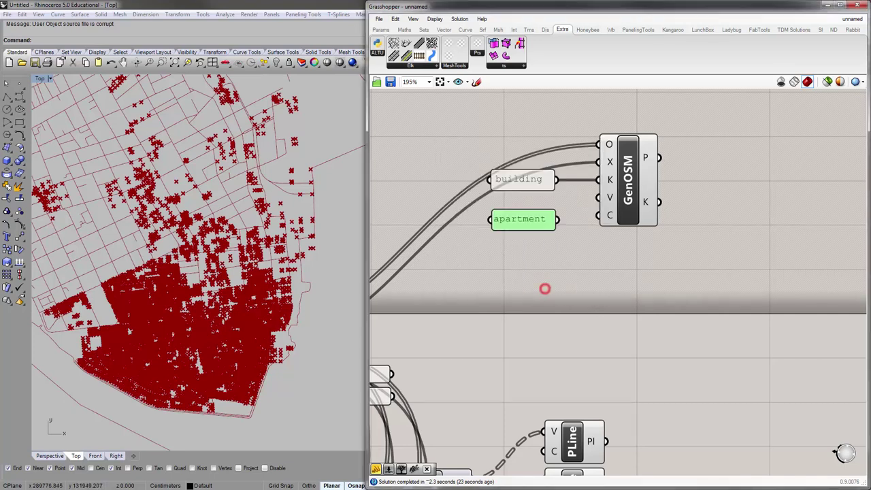
Check the value's spelling on the wiki in Chrome, correct the Grasshopper panel to "apartments", and connect it to GenOSM's V input.
{"action": "key", "text": "alt+Tab"}
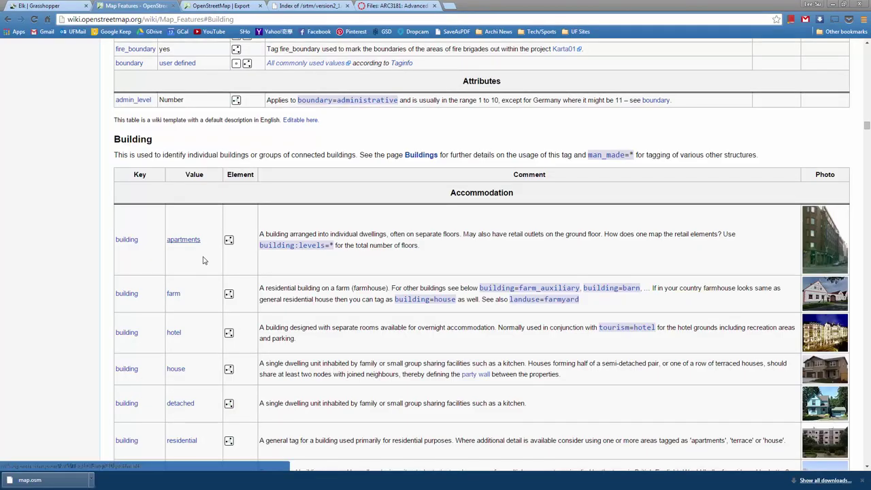
{"action": "left_click", "coordinate": [831, 5]}
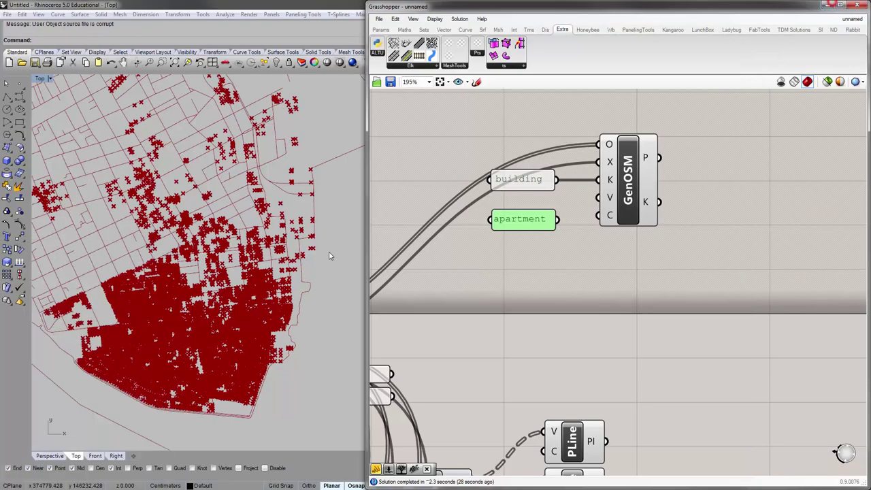
{"action": "double_click", "coordinate": [521, 219]}
{"action": "left_click", "coordinate": [527, 178]}
{"action": "type", "text": "s"}
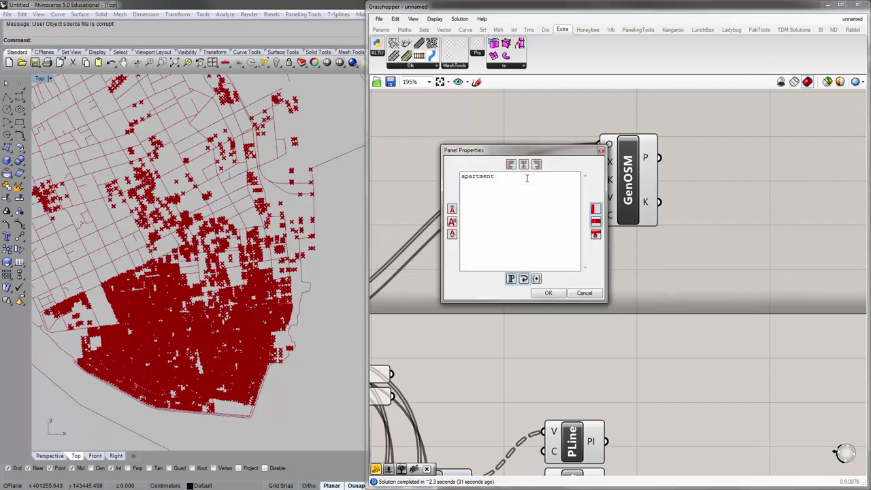
{"action": "left_click", "coordinate": [547, 293]}
{"action": "left_click", "coordinate": [567, 227]}
{"action": "left_click_drag", "start_coordinate": [558, 220], "coordinate": [598, 197]}
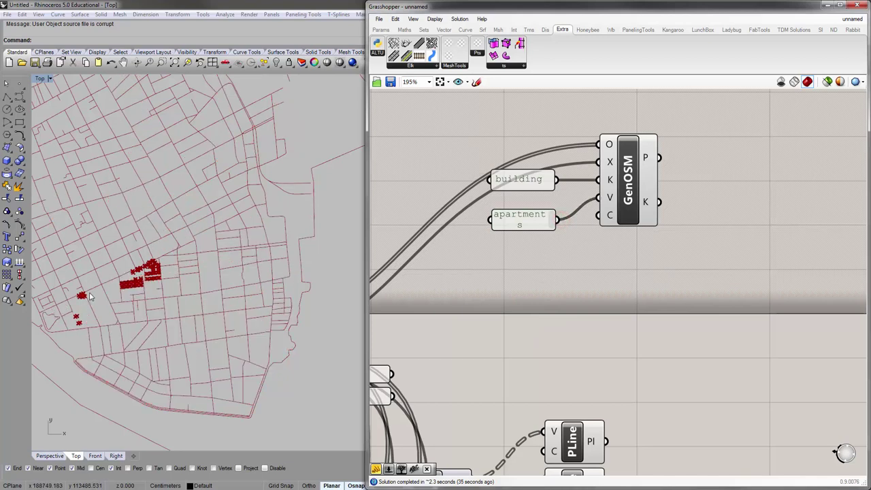
Examine the apartment points in the Top view and widen the apartments panel so its text fits on one line.
{"action": "scroll", "coordinate": [196, 238], "scroll_direction": "up", "scroll_amount": 5}
{"action": "scroll", "coordinate": [204, 240], "scroll_direction": "down", "scroll_amount": 5}
{"action": "scroll", "coordinate": [238, 276], "scroll_direction": "up", "scroll_amount": 4}
{"action": "scroll", "coordinate": [224, 307], "scroll_direction": "down", "scroll_amount": 5}
{"action": "scroll", "coordinate": [235, 292], "scroll_direction": "up", "scroll_amount": 4}
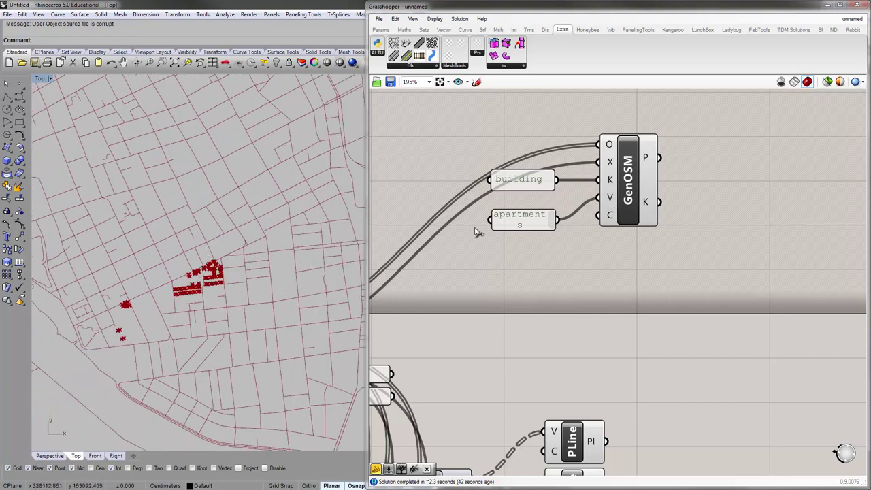
{"action": "left_click", "coordinate": [495, 217]}
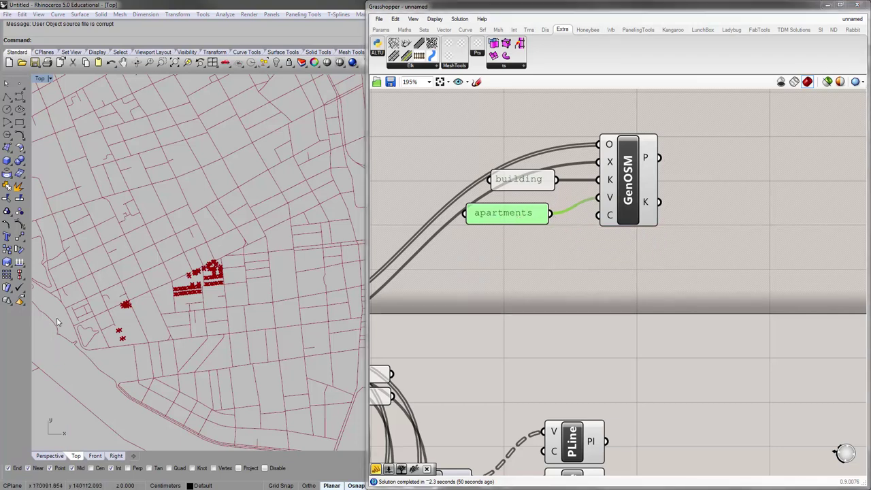
Look up other building values on the Map Features page in Chrome, and change the Grasshopper V input panel to "residential".
{"action": "key", "text": "alt+Tab"}
{"action": "scroll", "coordinate": [213, 209], "scroll_direction": "down", "scroll_amount": 2}
{"action": "scroll", "coordinate": [200, 227], "scroll_direction": "down", "scroll_amount": 2}
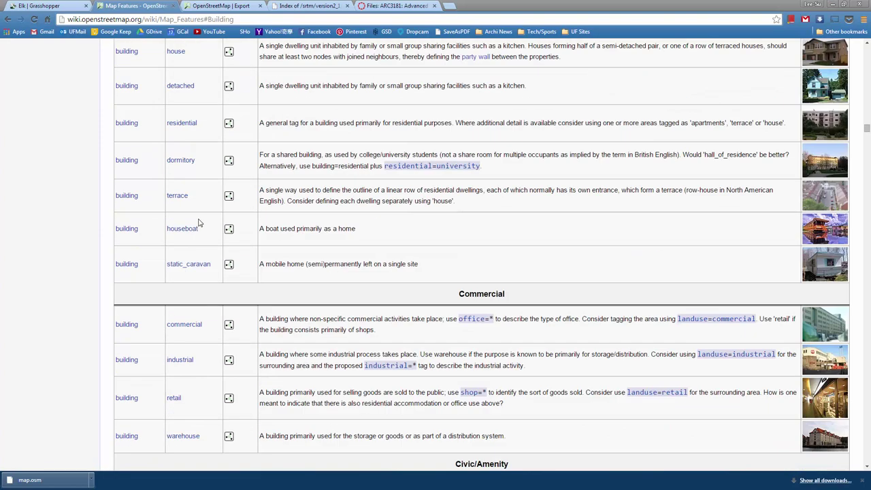
{"action": "scroll", "coordinate": [202, 204], "scroll_direction": "up", "scroll_amount": 1}
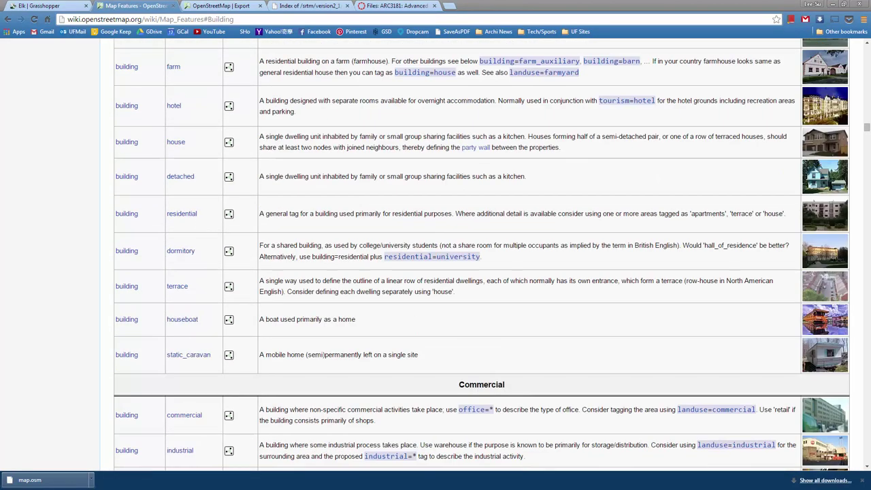
{"action": "left_click", "coordinate": [831, 5]}
{"action": "double_click", "coordinate": [509, 210]}
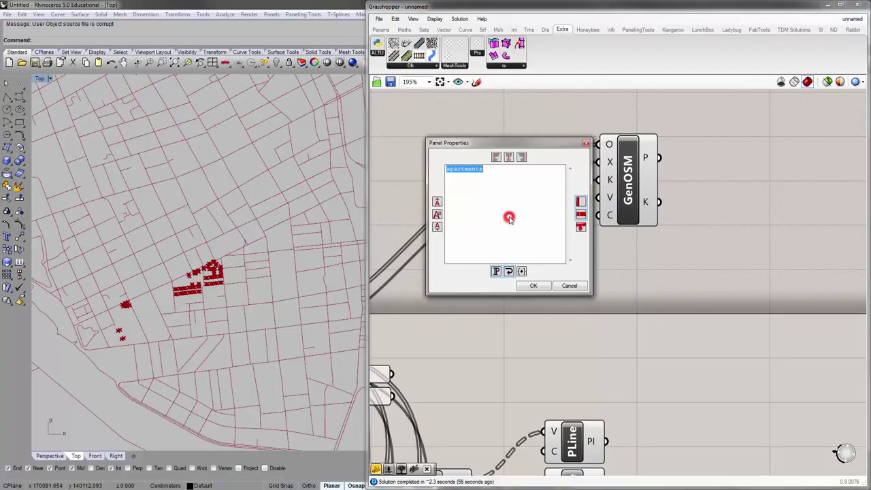
{"action": "type", "text": "residential"}
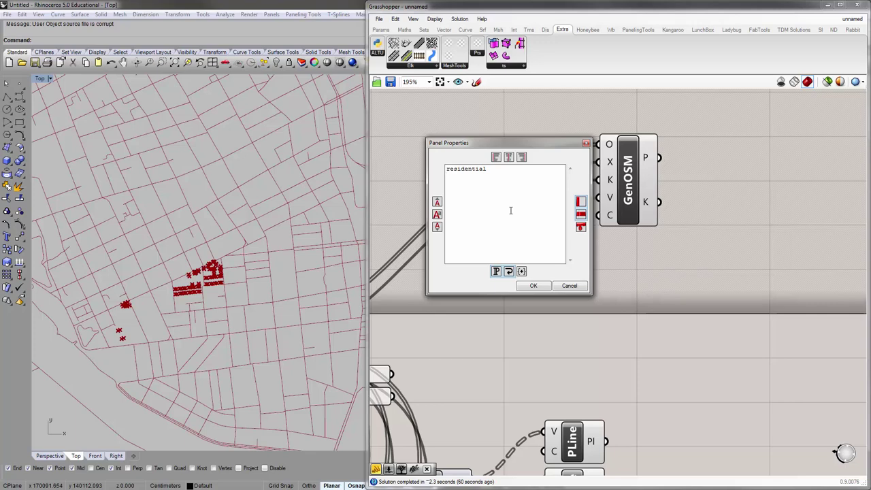
{"action": "left_click", "coordinate": [536, 287]}
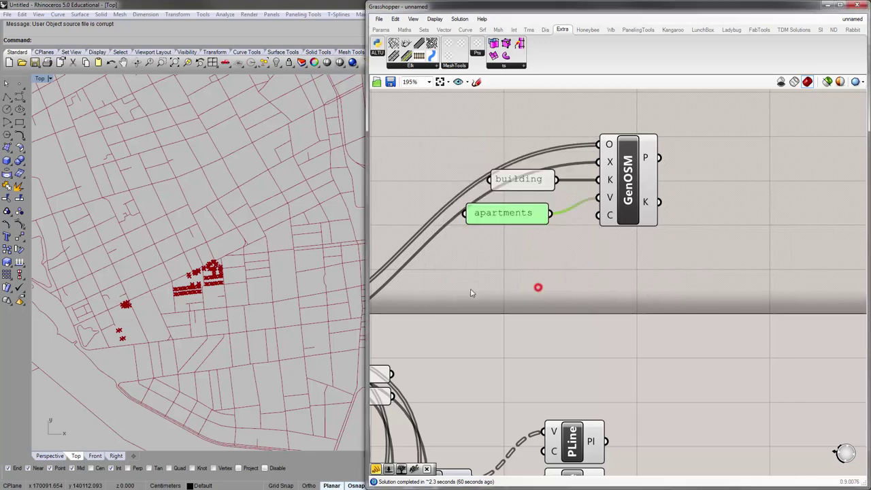
Examine the residential points across the city and change the panel feeding GenOSM's V input to "commercial".
{"action": "scroll", "coordinate": [165, 239], "scroll_direction": "down", "scroll_amount": 6}
{"action": "right_click_drag", "start_coordinate": [178, 231], "coordinate": [215, 269]}
{"action": "left_click", "coordinate": [512, 213]}
{"action": "double_click", "coordinate": [513, 213]}
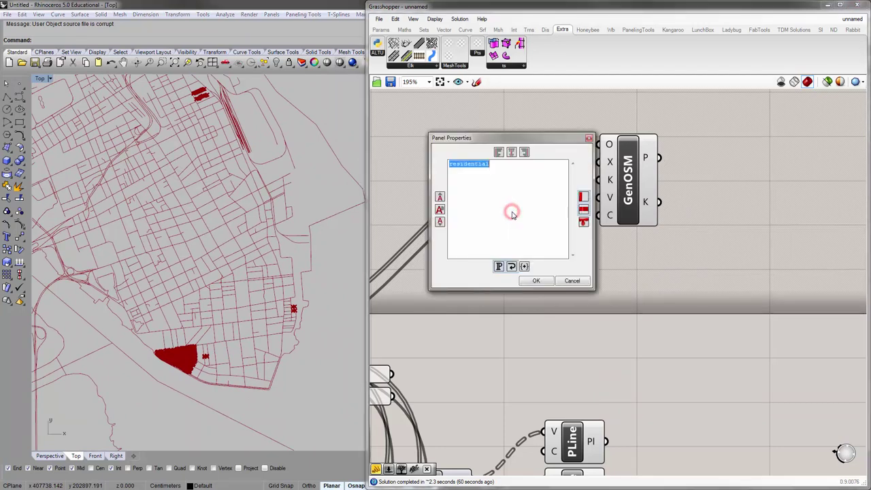
{"action": "type", "text": "commercial"}
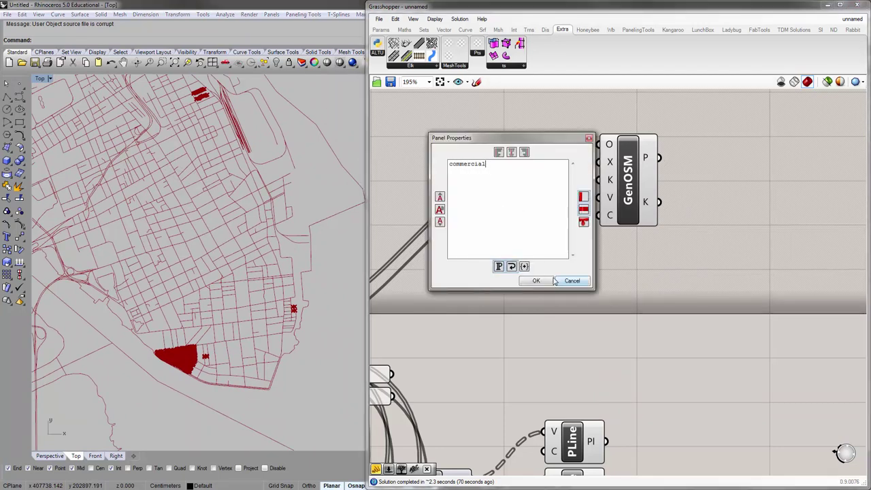
{"action": "left_click", "coordinate": [537, 281]}
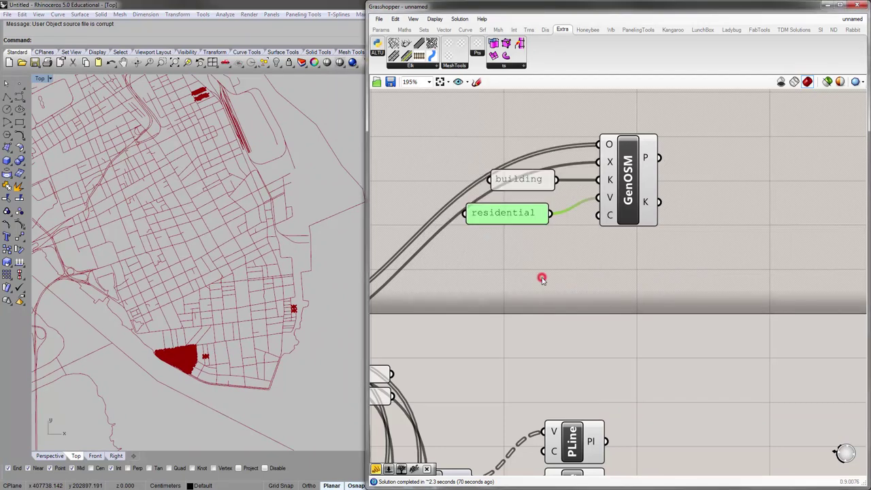
Examine the commercial points in the Top view and delete the "commercial" panel feeding GenOSM's V input.
{"action": "scroll", "coordinate": [304, 272], "scroll_direction": "up", "scroll_amount": 3}
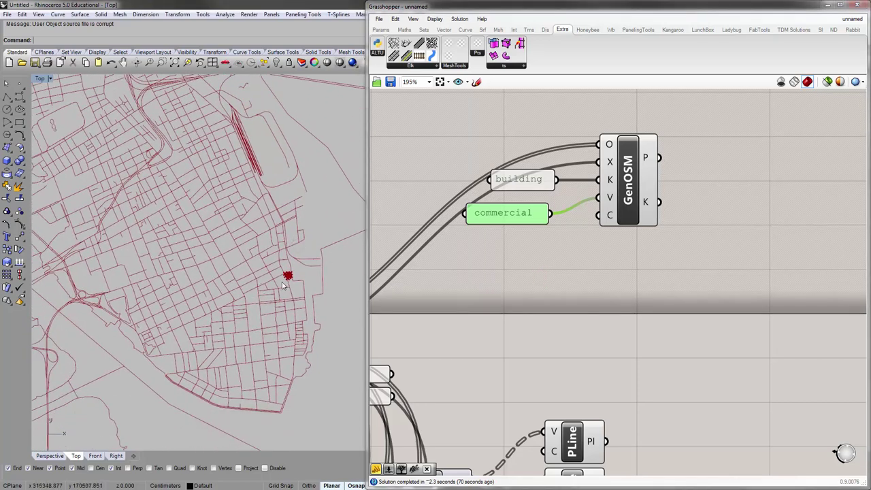
{"action": "scroll", "coordinate": [305, 278], "scroll_direction": "up", "scroll_amount": 3}
{"action": "scroll", "coordinate": [276, 277], "scroll_direction": "up", "scroll_amount": 3}
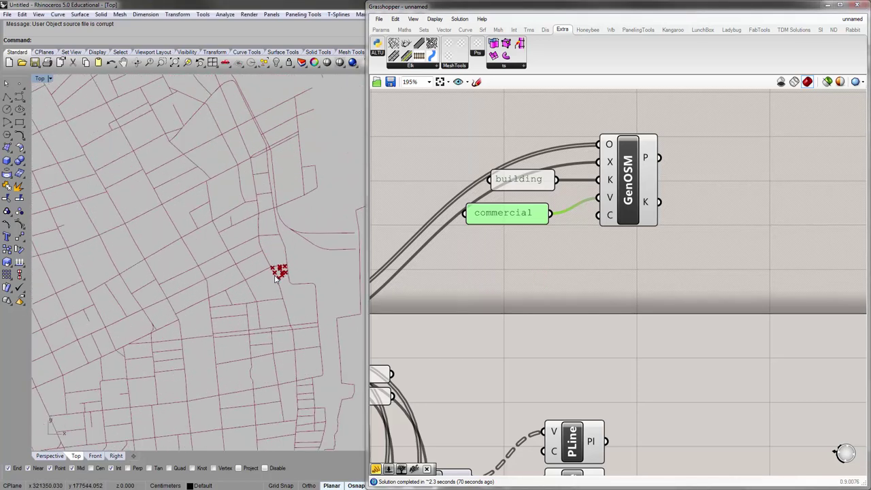
{"action": "scroll", "coordinate": [276, 277], "scroll_direction": "up", "scroll_amount": 2}
{"action": "scroll", "coordinate": [284, 257], "scroll_direction": "down", "scroll_amount": 8}
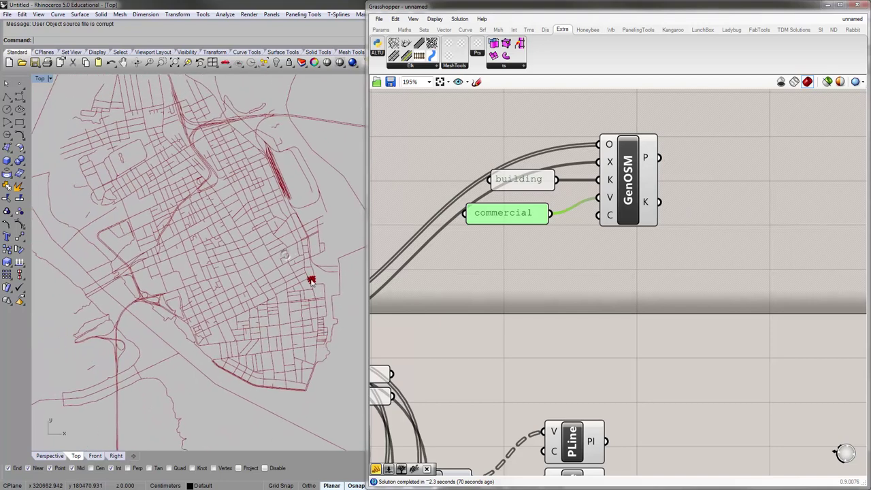
{"action": "left_click", "coordinate": [498, 213]}
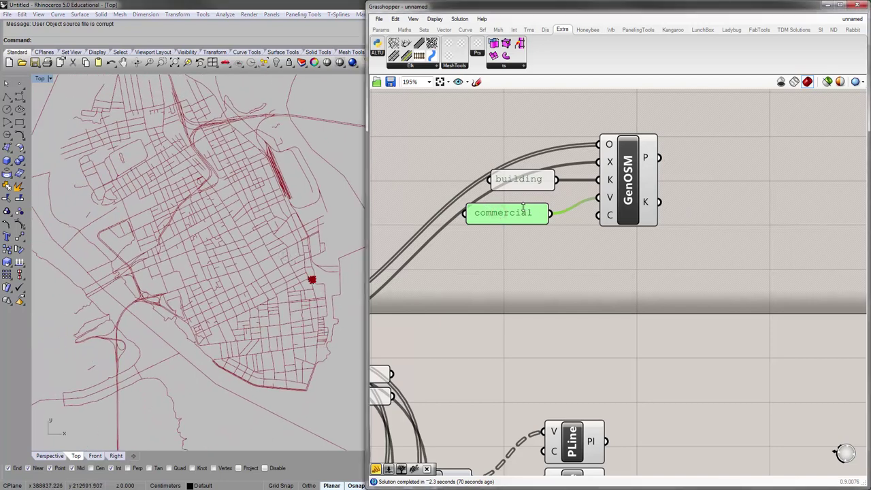
{"action": "left_click", "coordinate": [523, 215]}
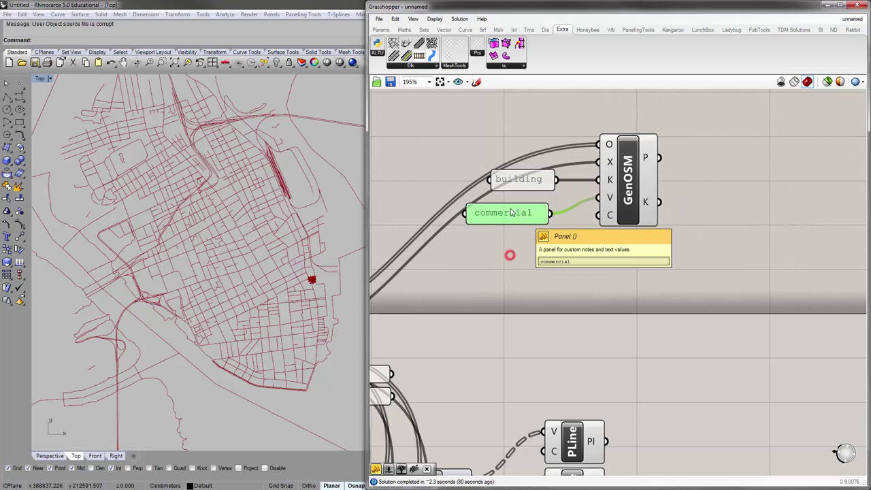
{"action": "key", "text": "Delete"}
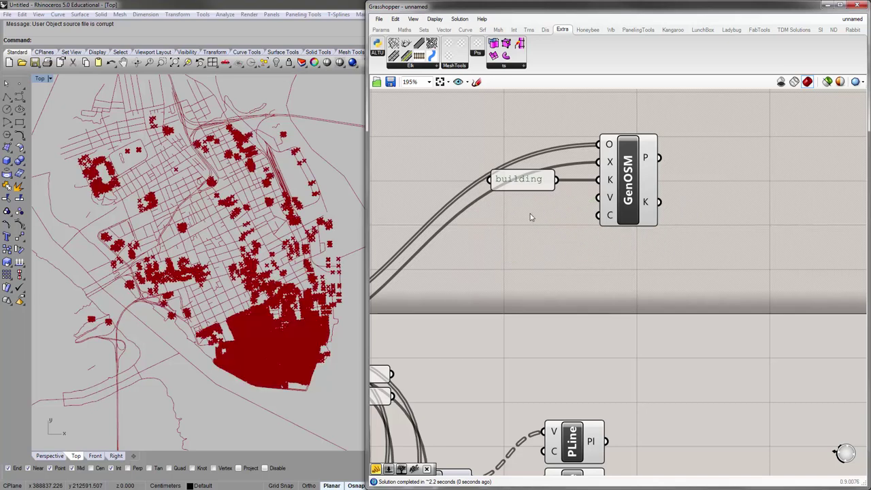
Copy an existing PLine component beside GenOSM and feed its V input from GenOSM's P output.
{"action": "right_click_drag", "start_coordinate": [573, 207], "coordinate": [522, 200]}
{"action": "left_click_drag", "start_coordinate": [476, 192], "coordinate": [498, 191]}
{"action": "scroll", "coordinate": [582, 194], "scroll_direction": "down", "scroll_amount": 4}
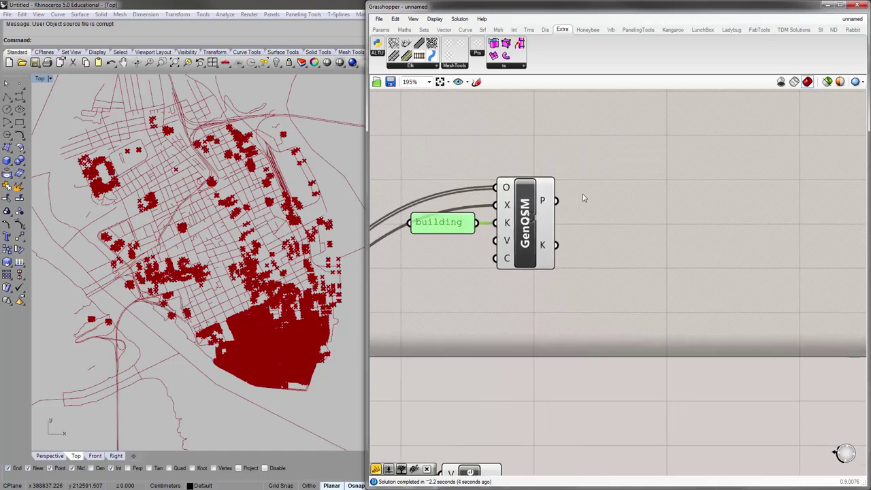
{"action": "right_click_drag", "start_coordinate": [541, 335], "coordinate": [531, 300]}
{"action": "left_click", "coordinate": [492, 299]}
{"action": "left_click_drag", "start_coordinate": [479, 297], "coordinate": [530, 165], "text": "alt"}
{"action": "scroll", "coordinate": [565, 166], "scroll_direction": "up", "scroll_amount": 4}
{"action": "left_click_drag", "start_coordinate": [620, 178], "coordinate": [590, 180]}
{"action": "right_click_drag", "start_coordinate": [500, 231], "coordinate": [508, 252]}
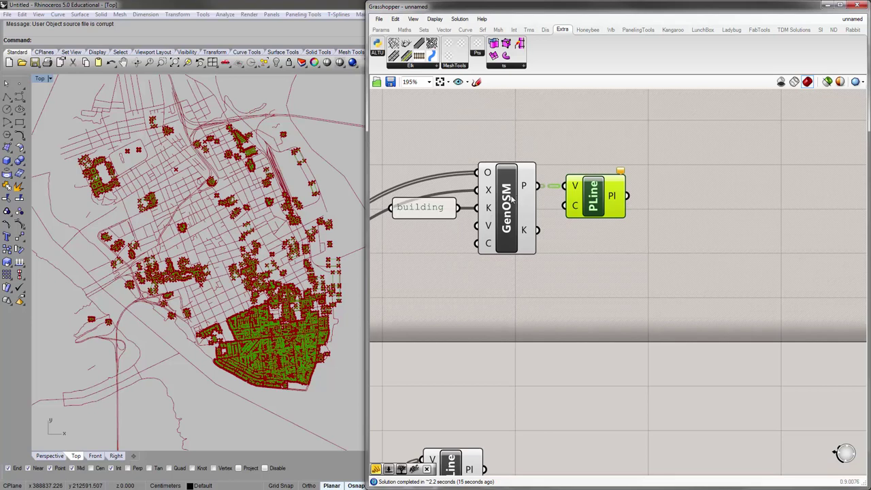
Hide GenOSM's point preview and examine the building outlines across the city in the Top view.
{"action": "left_click", "coordinate": [509, 196]}
{"action": "left_click", "coordinate": [542, 258]}
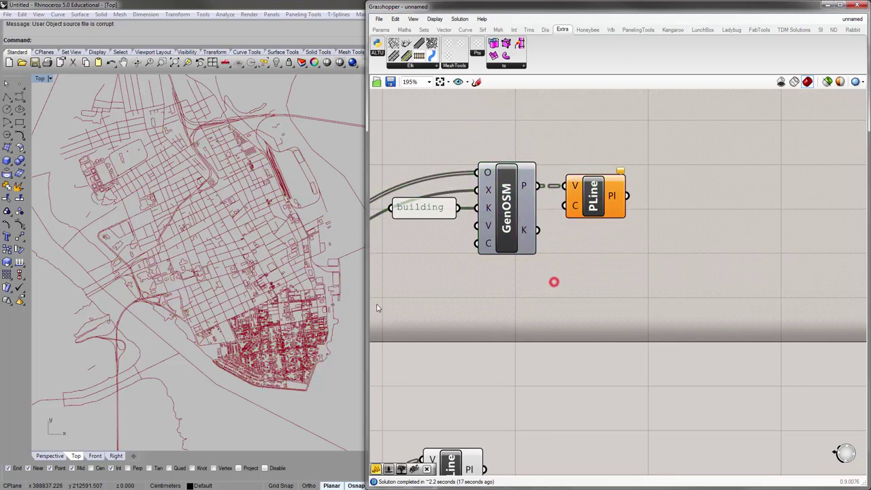
{"action": "mouse_move", "coordinate": [622, 172]}
{"action": "scroll", "coordinate": [240, 280], "scroll_direction": "up", "scroll_amount": 4}
{"action": "scroll", "coordinate": [239, 280], "scroll_direction": "up", "scroll_amount": 5}
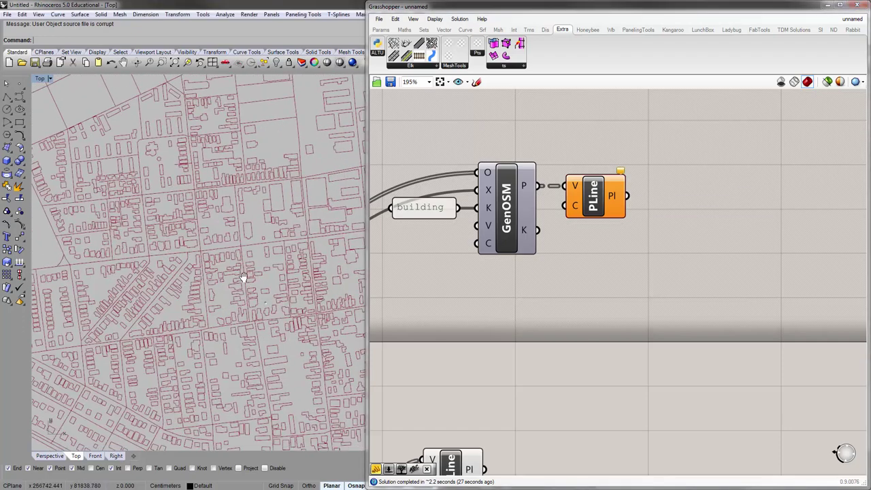
{"action": "scroll", "coordinate": [265, 238], "scroll_direction": "up", "scroll_amount": 4}
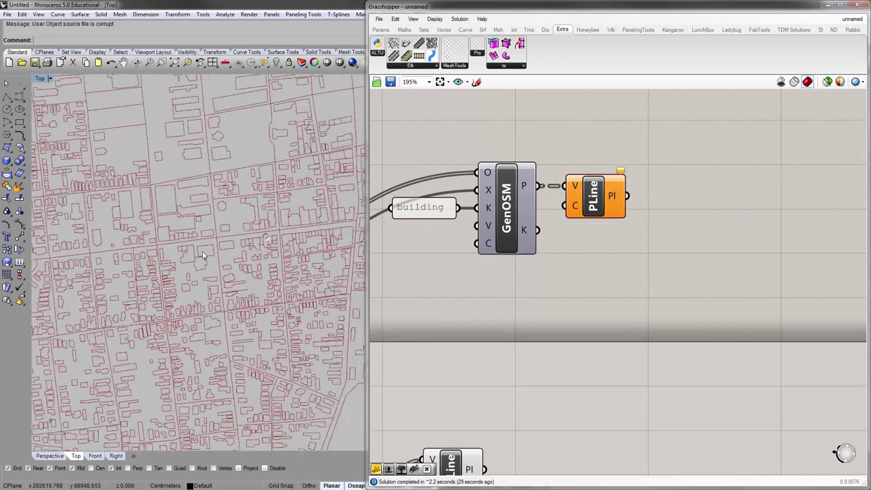
{"action": "left_click", "coordinate": [586, 193]}
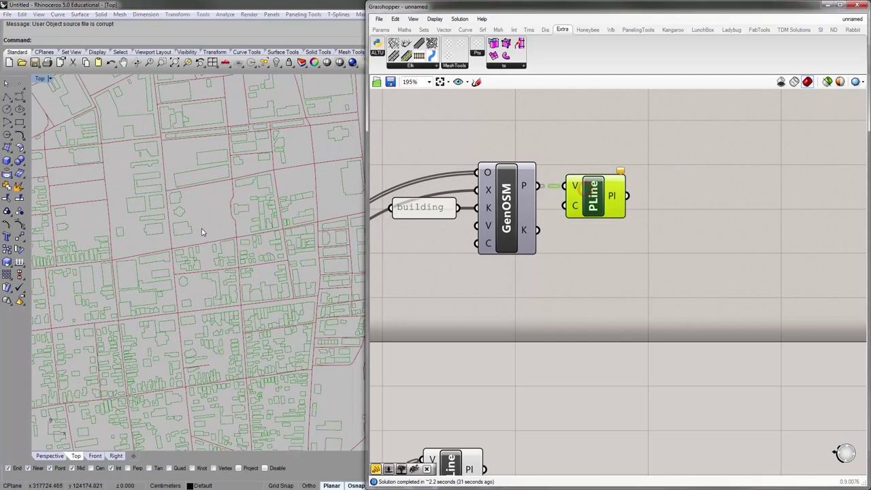
{"action": "left_click", "coordinate": [626, 266]}
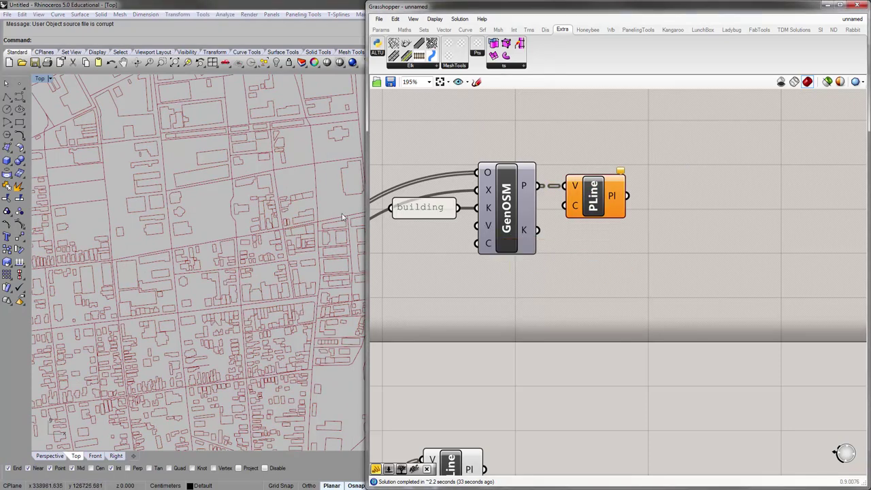
Move the building PLine farther from GenOSM and connect a new panel to GenOSM's K output.
{"action": "left_click", "coordinate": [594, 204]}
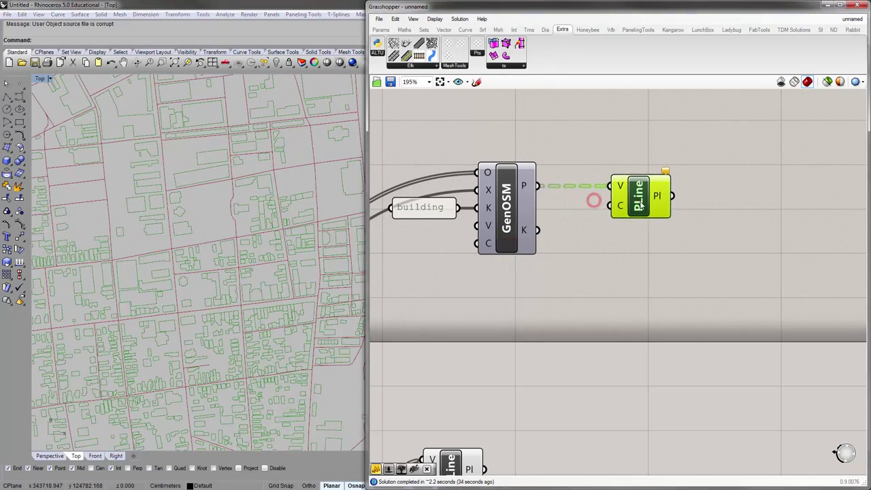
{"action": "right_click_drag", "start_coordinate": [649, 202], "coordinate": [560, 212]}
{"action": "right_click_drag", "start_coordinate": [440, 230], "coordinate": [524, 203]}
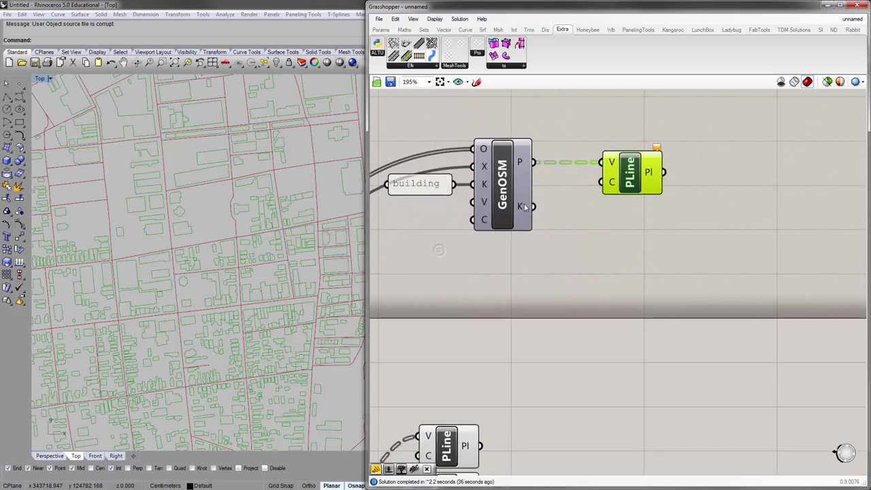
{"action": "mouse_move", "coordinate": [524, 206]}
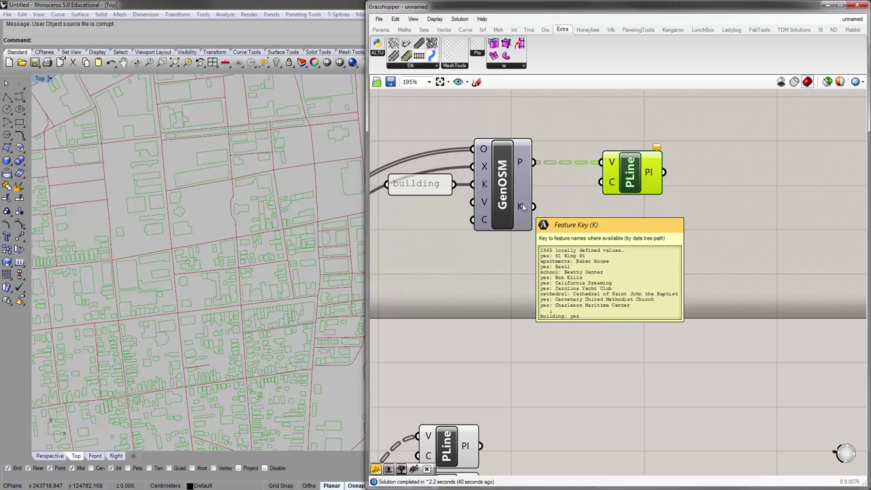
{"action": "scroll", "coordinate": [586, 226], "scroll_direction": "down", "scroll_amount": 2}
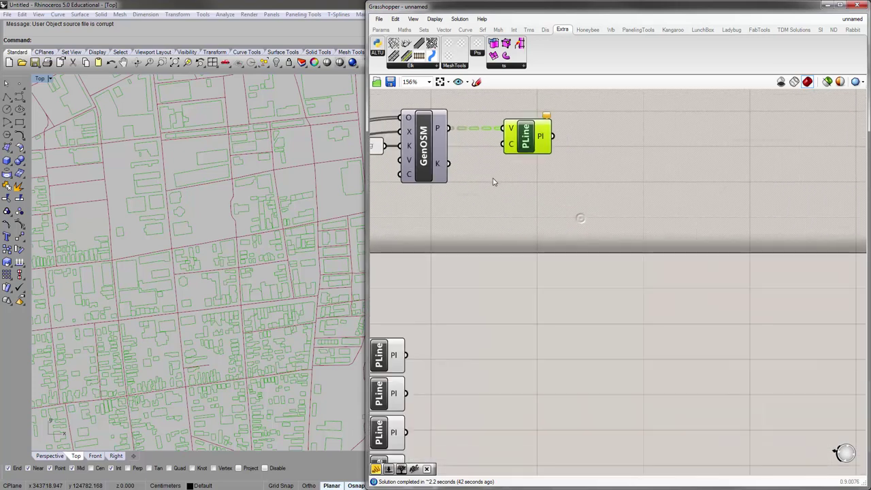
{"action": "double_click", "coordinate": [542, 218]}
{"action": "type", "text": "//"}
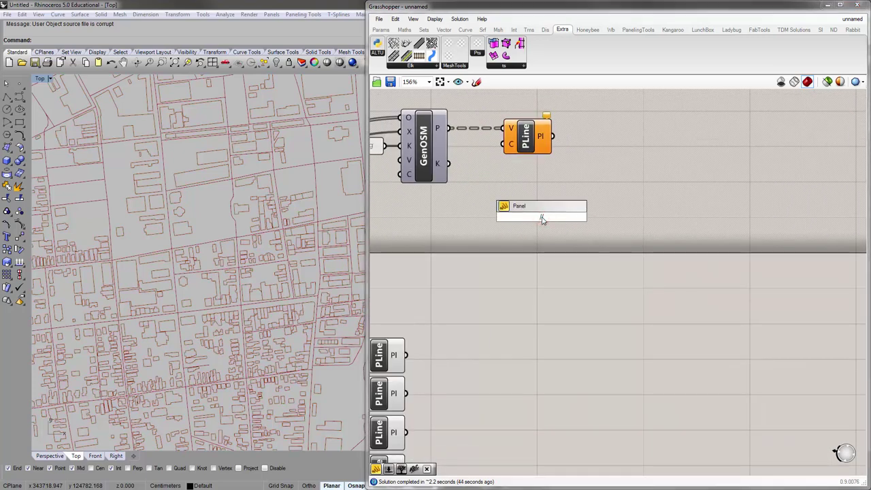
{"action": "key", "text": "Return"}
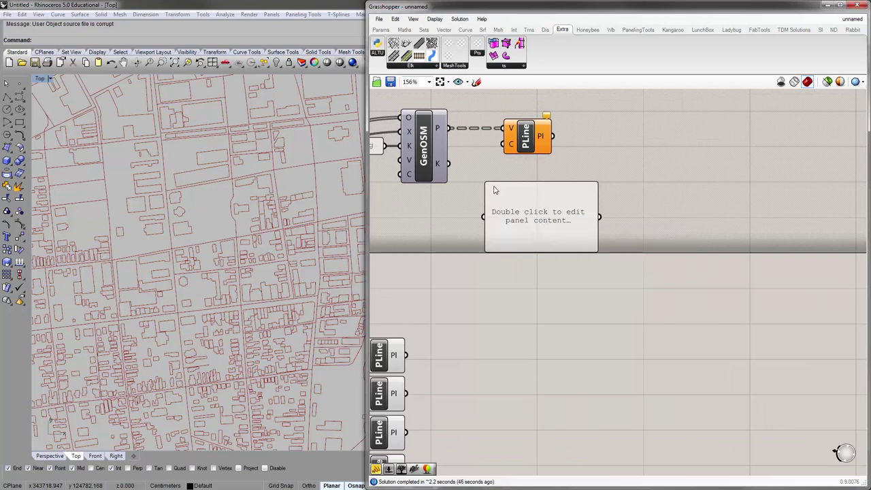
{"action": "left_click_drag", "start_coordinate": [447, 163], "coordinate": [485, 216]}
Enlarge the panel on GenOSM's K output and read through its building types and names.
{"action": "right_click_drag", "start_coordinate": [592, 252], "coordinate": [500, 252]}
{"action": "double_click", "coordinate": [502, 253]}
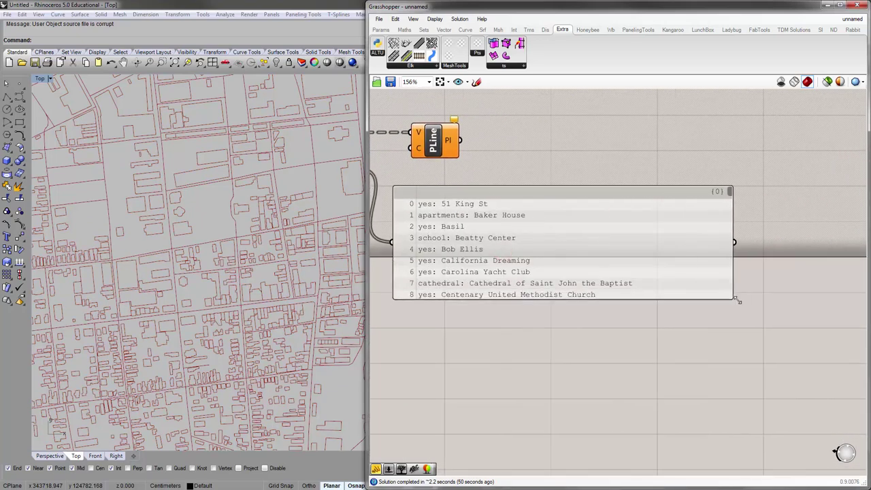
{"action": "left_click_drag", "start_coordinate": [673, 302], "coordinate": [663, 386]}
{"action": "right_click_drag", "start_coordinate": [660, 297], "coordinate": [717, 267]}
{"action": "mouse_move", "coordinate": [788, 165]}
{"action": "left_mouse_down"}
{"action": "mouse_move", "coordinate": [785, 352]}
{"action": "mouse_move", "coordinate": [791, 164]}
{"action": "left_mouse_up"}
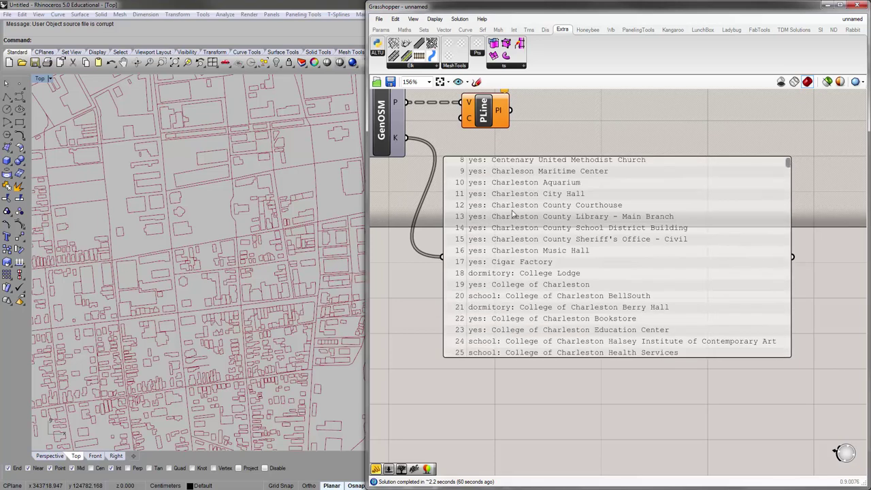
{"action": "scroll", "coordinate": [537, 218], "scroll_direction": "down", "scroll_amount": 4}
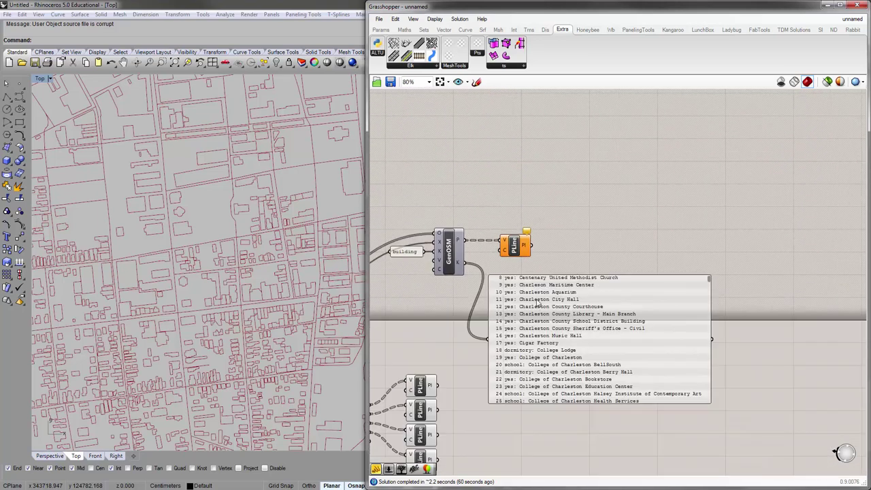
{"action": "scroll", "coordinate": [552, 255], "scroll_direction": "up", "scroll_amount": 5}
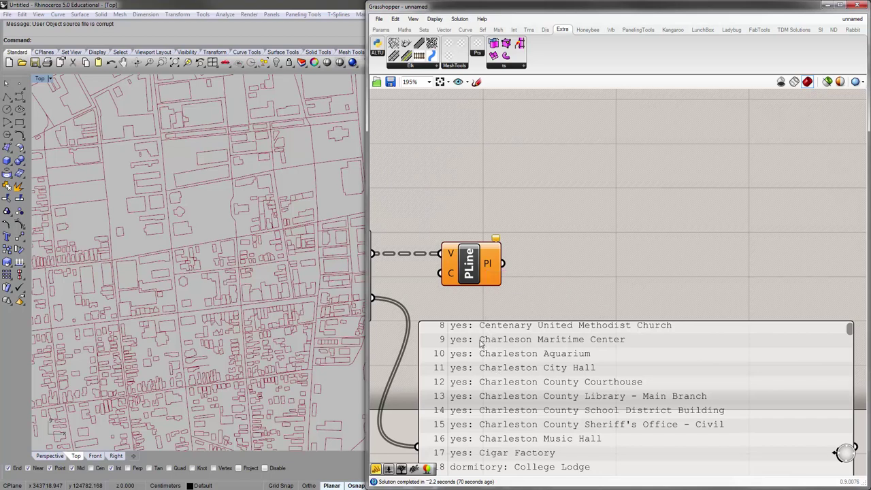
{"action": "scroll", "coordinate": [488, 349], "scroll_direction": "down", "scroll_amount": 2}
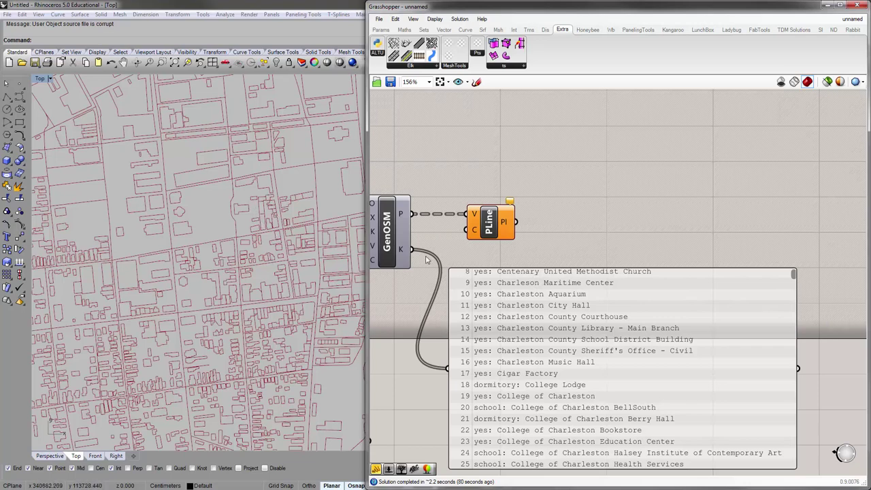
Add an Area component and connect the building PLine's Pl output to its G input.
{"action": "right_click_drag", "start_coordinate": [549, 250], "coordinate": [535, 278]}
{"action": "left_click", "coordinate": [490, 251]}
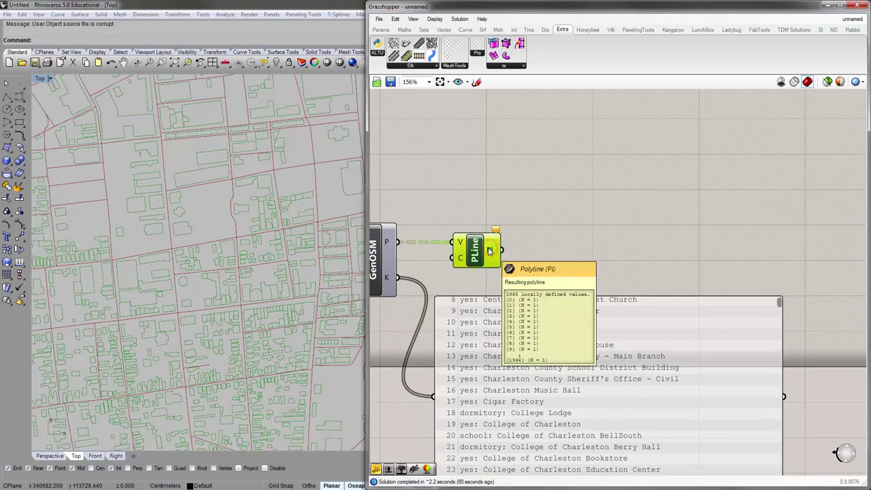
{"action": "scroll", "coordinate": [334, 190], "scroll_direction": "up", "scroll_amount": 5}
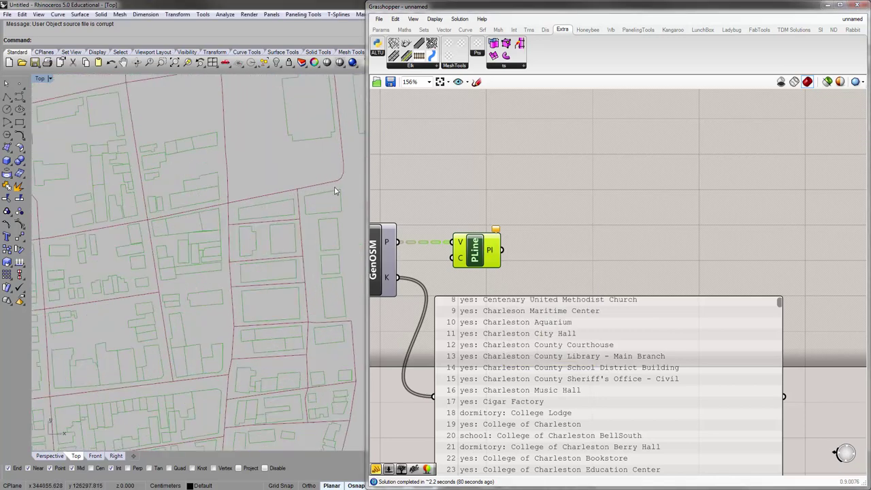
{"action": "right_click_drag", "start_coordinate": [328, 294], "coordinate": [285, 245]}
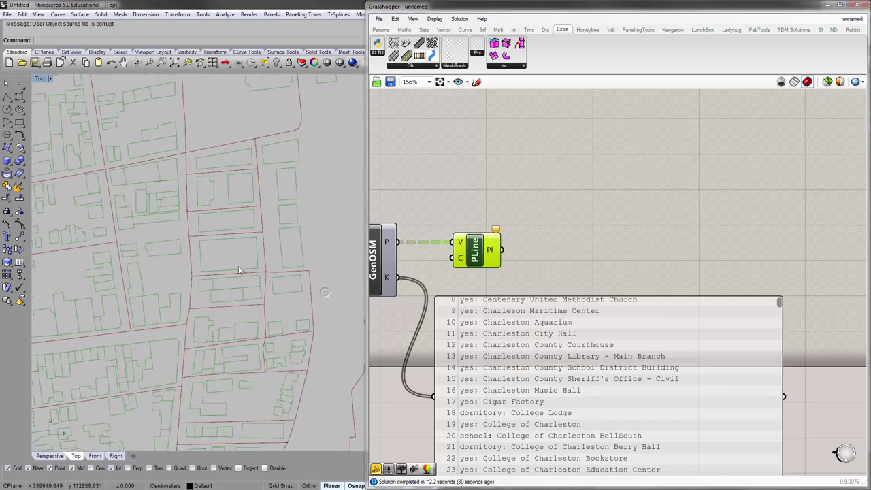
{"action": "right_click_drag", "start_coordinate": [222, 302], "coordinate": [240, 239]}
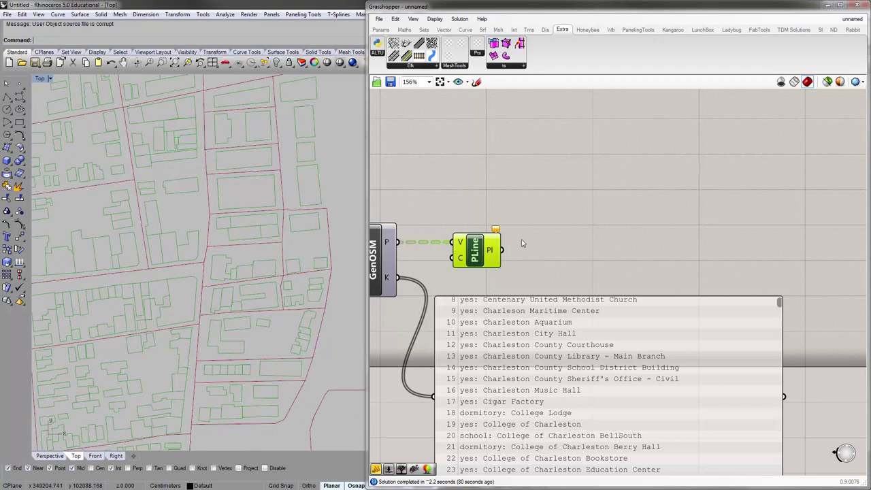
{"action": "right_click_drag", "start_coordinate": [521, 240], "coordinate": [490, 245]}
{"action": "double_click", "coordinate": [533, 258]}
{"action": "type", "text": "area"}
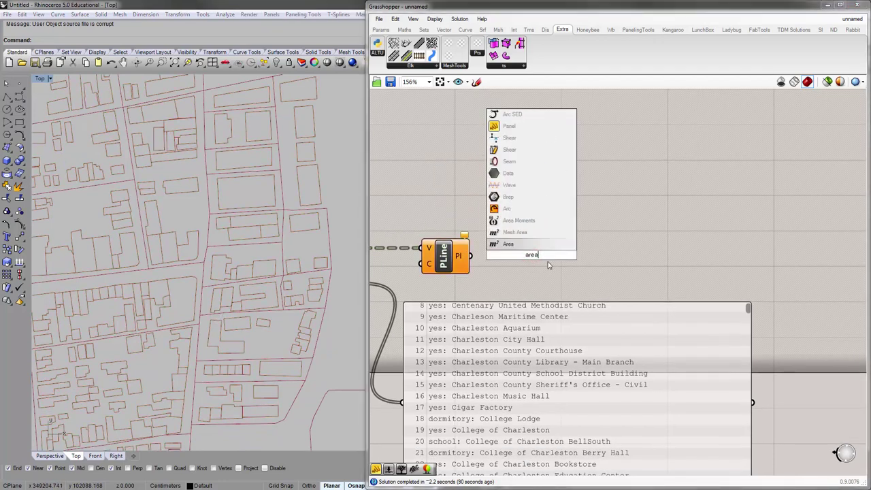
{"action": "left_click", "coordinate": [531, 245]}
{"action": "left_click_drag", "start_coordinate": [469, 255], "coordinate": [514, 261]}
{"action": "right_click_drag", "start_coordinate": [622, 279], "coordinate": [580, 262]}
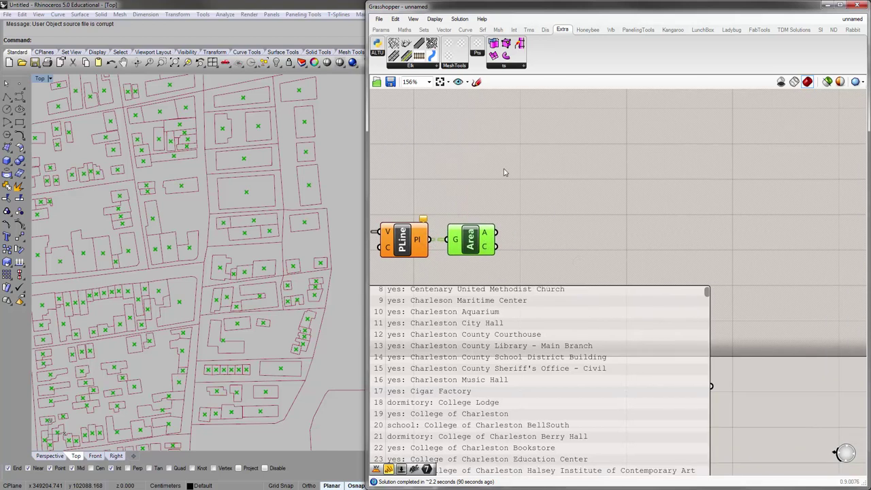
Widen the Grasshopper window, then place a Text Tag 3D component beyond Area with the feature-name panel moved below it.
{"action": "left_click", "coordinate": [475, 127]}
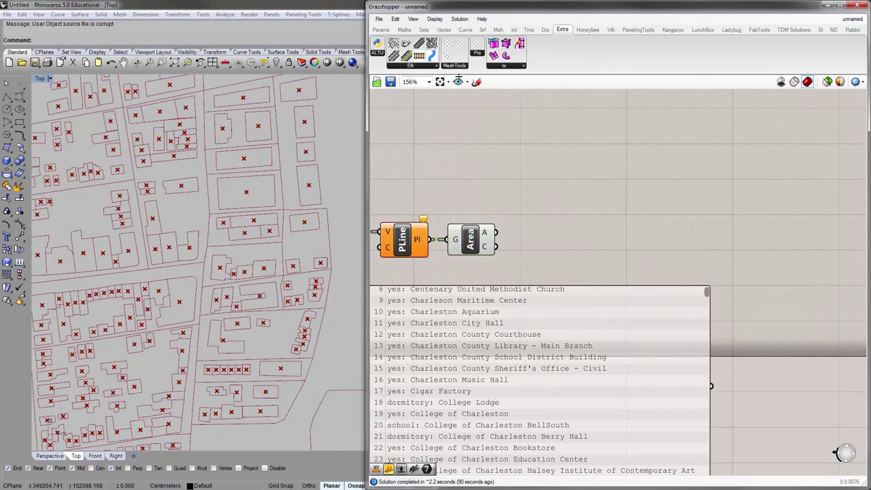
{"action": "left_click_drag", "start_coordinate": [366, 117], "coordinate": [126, 117]}
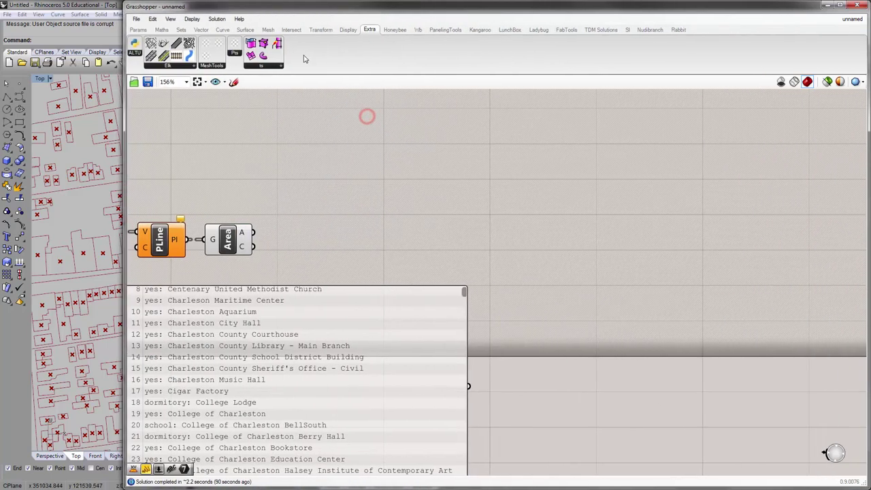
{"action": "left_click", "coordinate": [347, 30]}
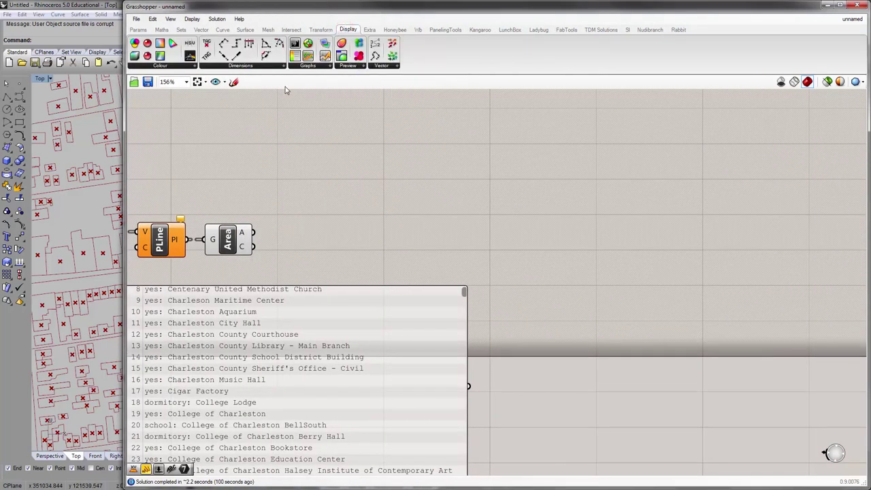
{"action": "left_click", "coordinate": [281, 66]}
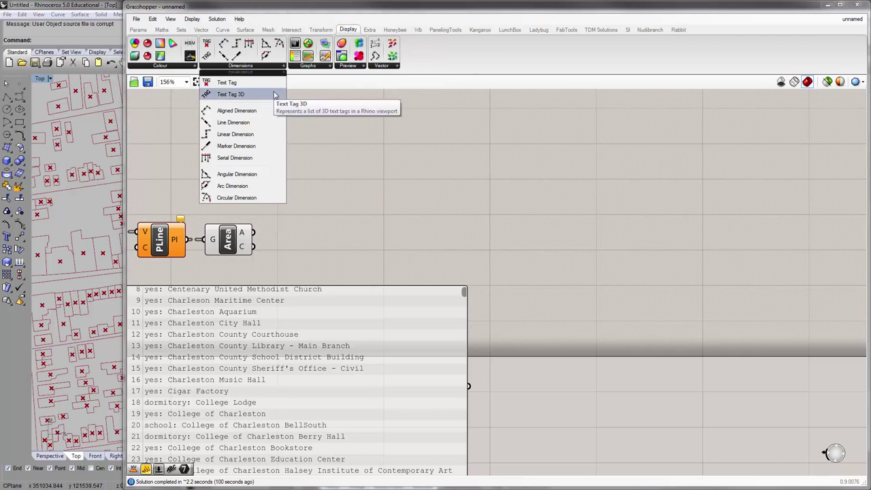
{"action": "left_click", "coordinate": [272, 93]}
{"action": "left_click", "coordinate": [397, 238]}
{"action": "right_click_drag", "start_coordinate": [397, 238], "coordinate": [521, 197]}
{"action": "left_click_drag", "start_coordinate": [418, 270], "coordinate": [443, 322]}
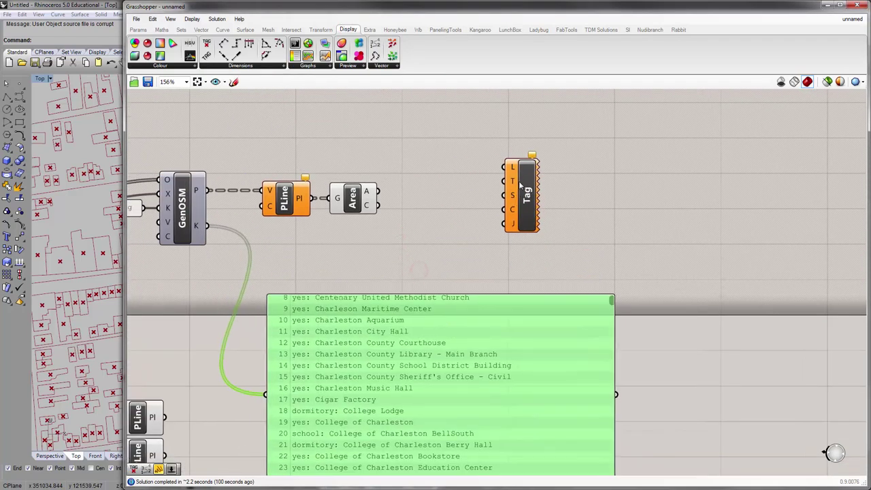
Move the Text Tag 3D component closer to Area and connect Area's C output to its L input.
{"action": "left_click_drag", "start_coordinate": [525, 175], "coordinate": [517, 198]}
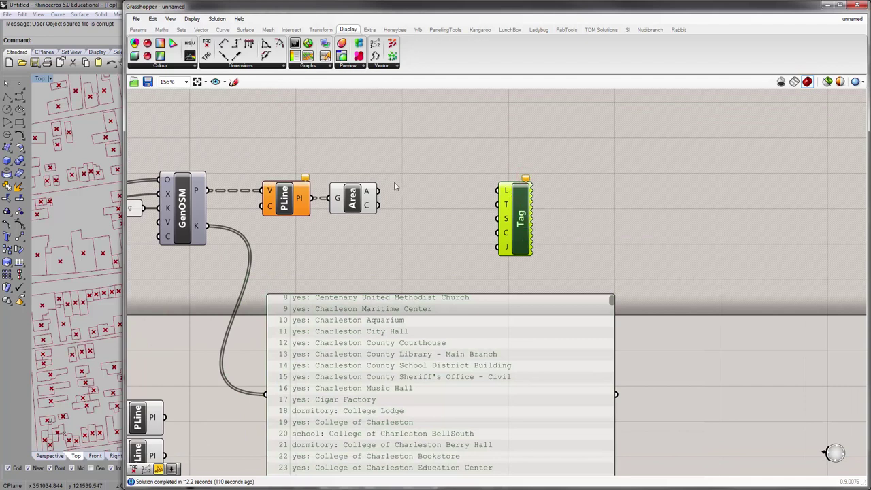
{"action": "left_click_drag", "start_coordinate": [385, 207], "coordinate": [503, 212]}
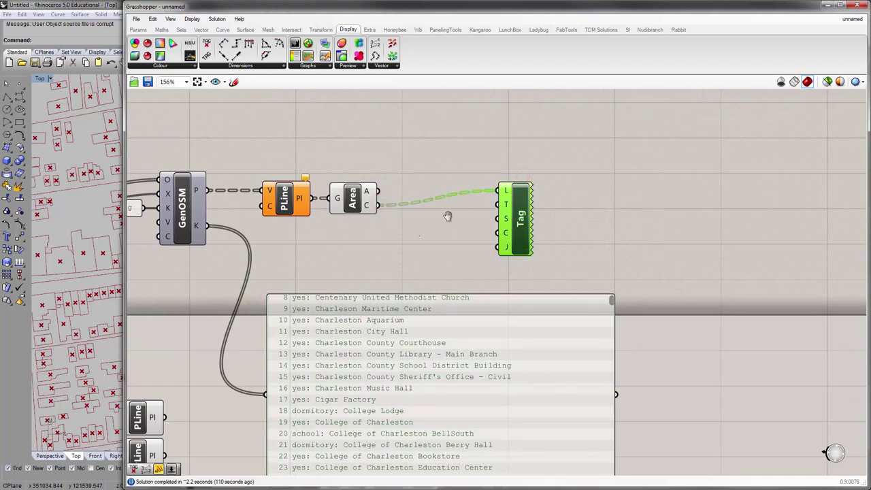
{"action": "right_click_drag", "start_coordinate": [372, 272], "coordinate": [419, 231]}
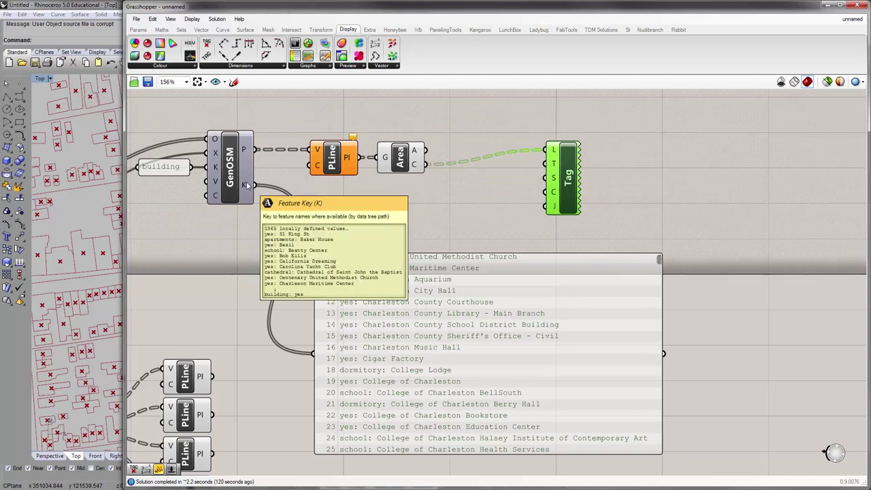
Read through the building-name panel, then connect it to Area's C output and examine the data structure of the centroids.
{"action": "left_click_drag", "start_coordinate": [659, 262], "coordinate": [631, 461]}
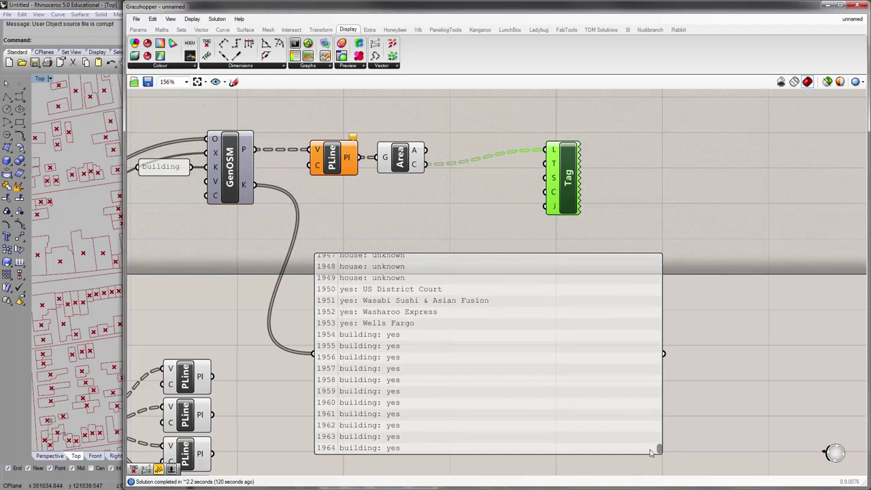
{"action": "left_click_drag", "start_coordinate": [659, 451], "coordinate": [667, 259]}
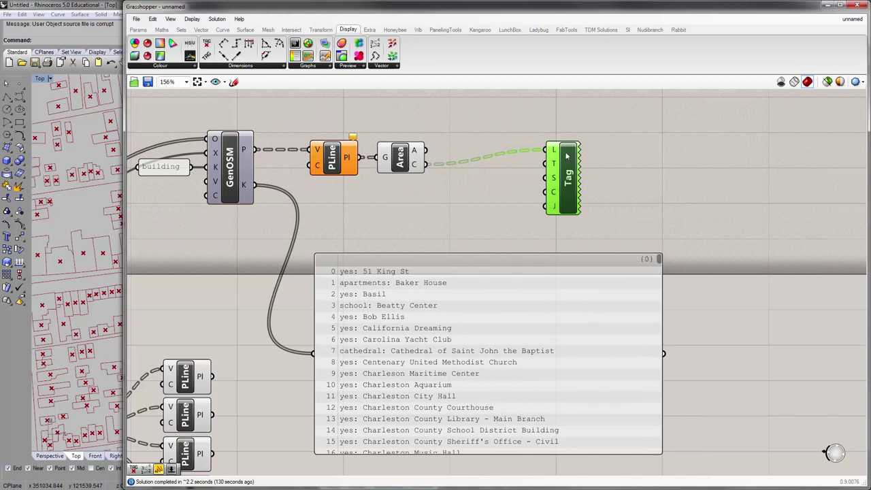
{"action": "left_click_drag", "start_coordinate": [428, 164], "coordinate": [330, 359]}
{"action": "left_click_drag", "start_coordinate": [660, 259], "coordinate": [677, 248]}
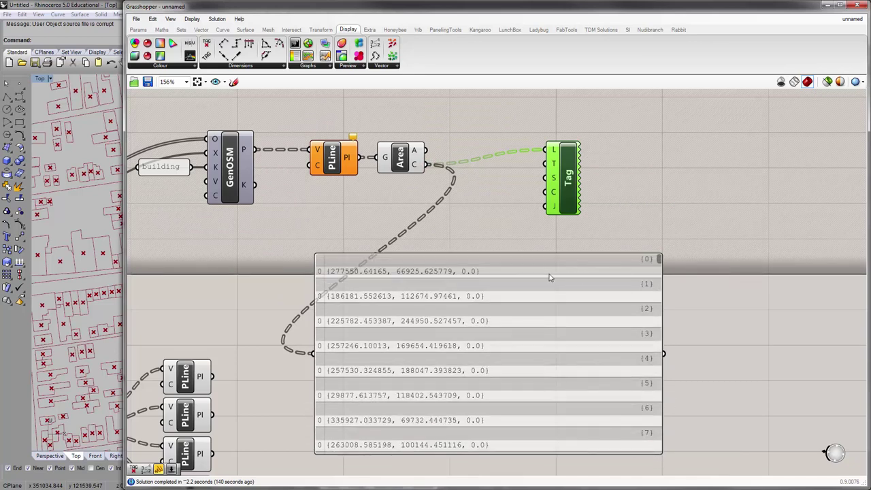
{"action": "left_click_drag", "start_coordinate": [448, 164], "coordinate": [428, 164]}
{"action": "mouse_move", "coordinate": [659, 258]}
{"action": "left_mouse_down"}
{"action": "mouse_move", "coordinate": [659, 278]}
{"action": "mouse_move", "coordinate": [660, 255]}
{"action": "left_mouse_up"}
Flatten the Tag component's L input and shift the component slightly farther from Area.
{"action": "right_click", "coordinate": [553, 152]}
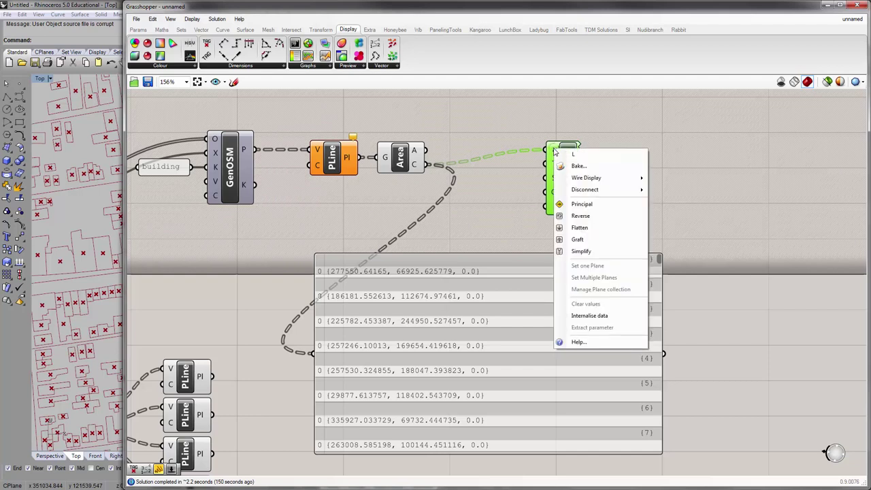
{"action": "left_click", "coordinate": [602, 227]}
{"action": "left_click_drag", "start_coordinate": [554, 164], "coordinate": [578, 167]}
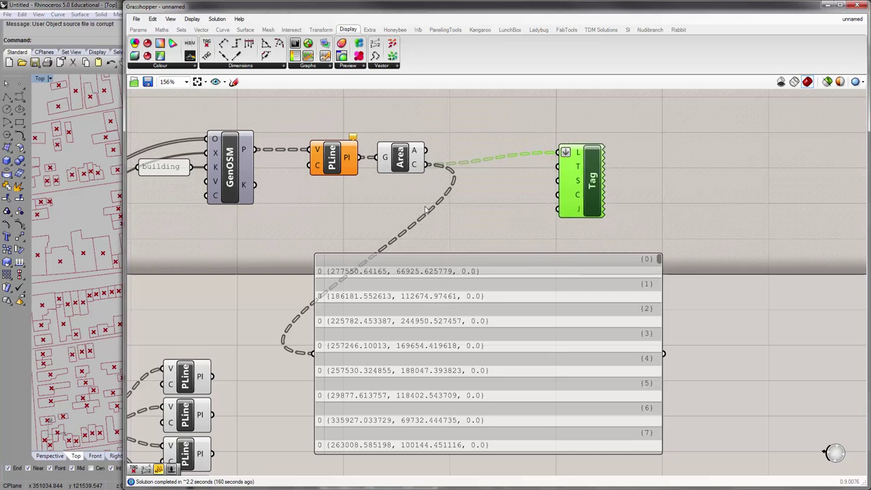
Move the panel closer below the Tag and connect GenOSM's K output to both the Tag's T input and the panel.
{"action": "left_click_drag", "start_coordinate": [400, 277], "coordinate": [558, 287]}
{"action": "right_click_drag", "start_coordinate": [597, 212], "coordinate": [511, 214]}
{"action": "left_click", "coordinate": [249, 205]}
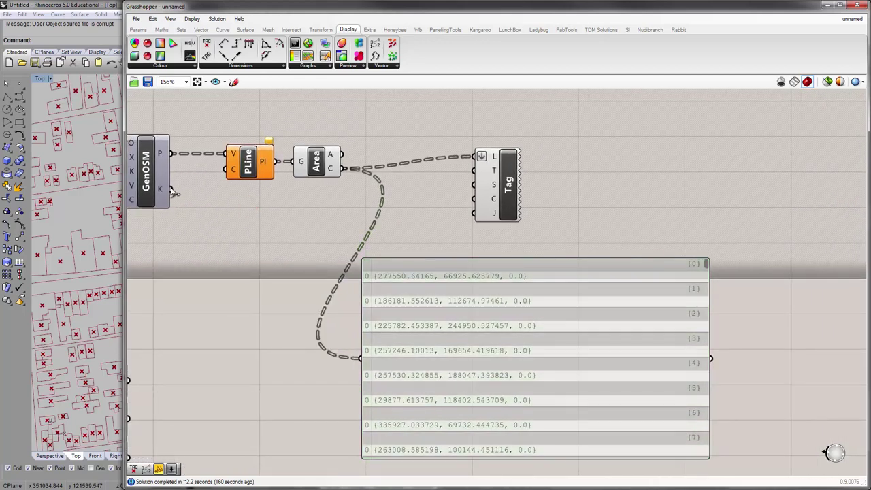
{"action": "left_click_drag", "start_coordinate": [170, 188], "coordinate": [476, 171]}
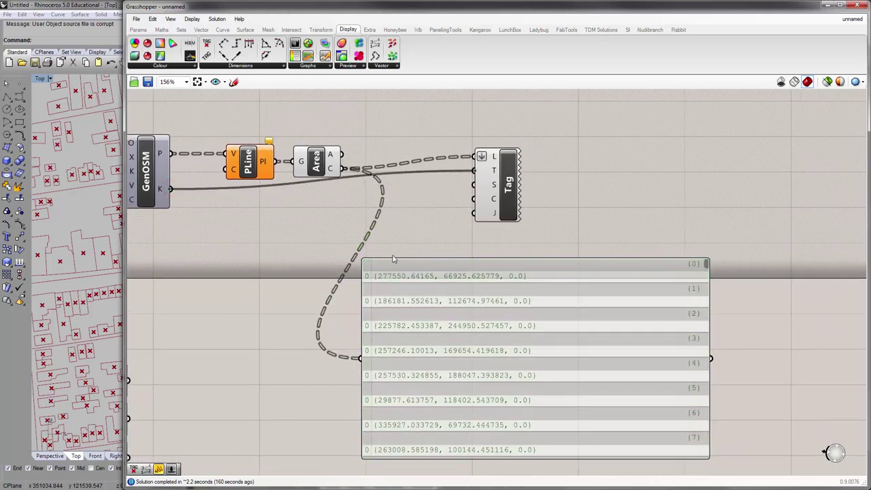
{"action": "left_click", "coordinate": [443, 287]}
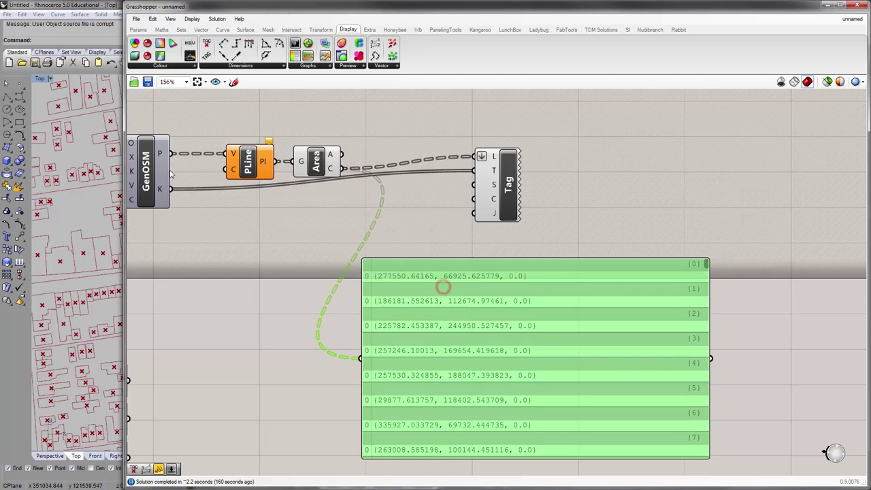
{"action": "left_click_drag", "start_coordinate": [169, 190], "coordinate": [361, 358]}
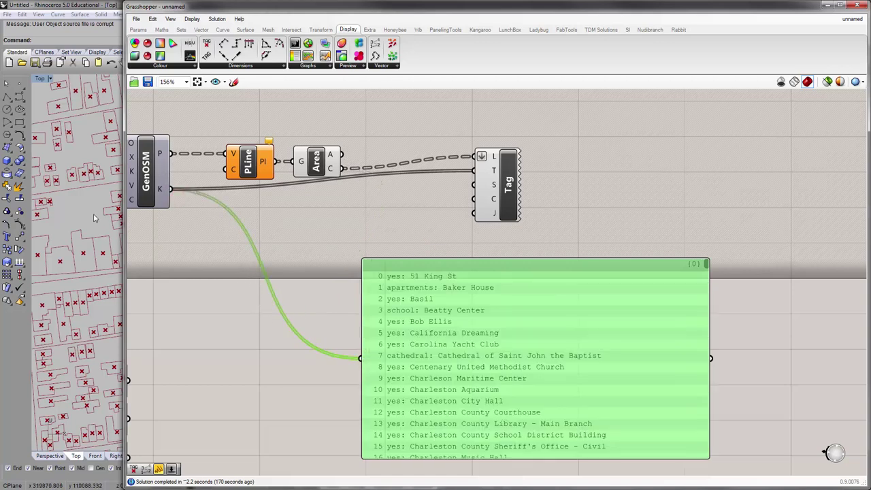
Narrow the Grasshopper window to expose the Rhino viewport, then add a 1<50 number slider and connect it to the Tag's S input.
{"action": "left_click_drag", "start_coordinate": [123, 219], "coordinate": [249, 218]}
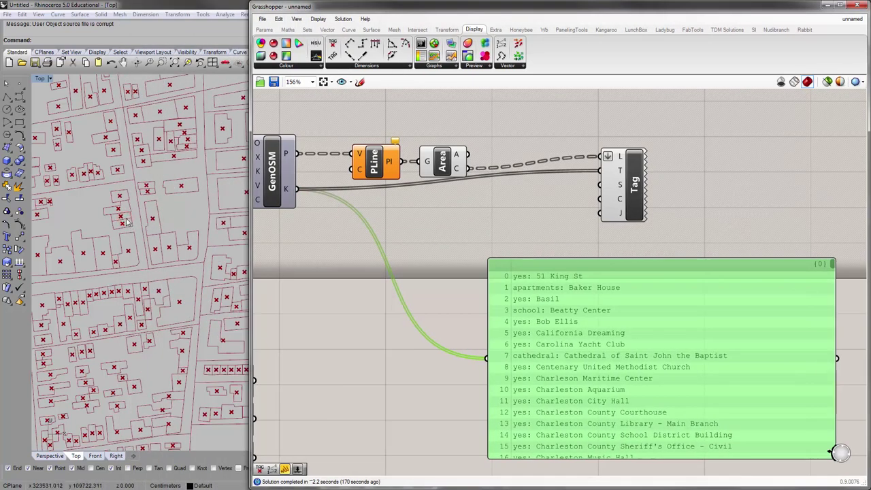
{"action": "scroll", "coordinate": [136, 216], "scroll_direction": "up", "scroll_amount": 10}
{"action": "scroll", "coordinate": [145, 213], "scroll_direction": "up", "scroll_amount": 3}
{"action": "scroll", "coordinate": [199, 207], "scroll_direction": "up", "scroll_amount": 3}
{"action": "scroll", "coordinate": [170, 204], "scroll_direction": "down", "scroll_amount": 3}
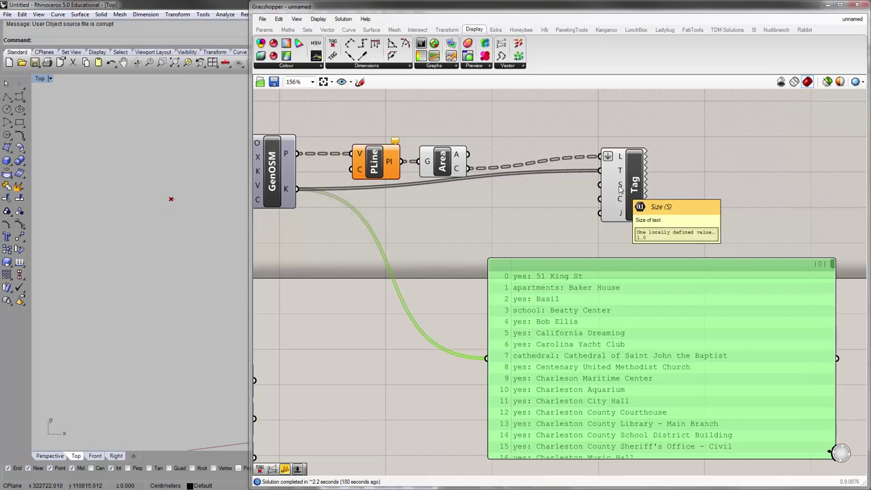
{"action": "double_click", "coordinate": [473, 229]}
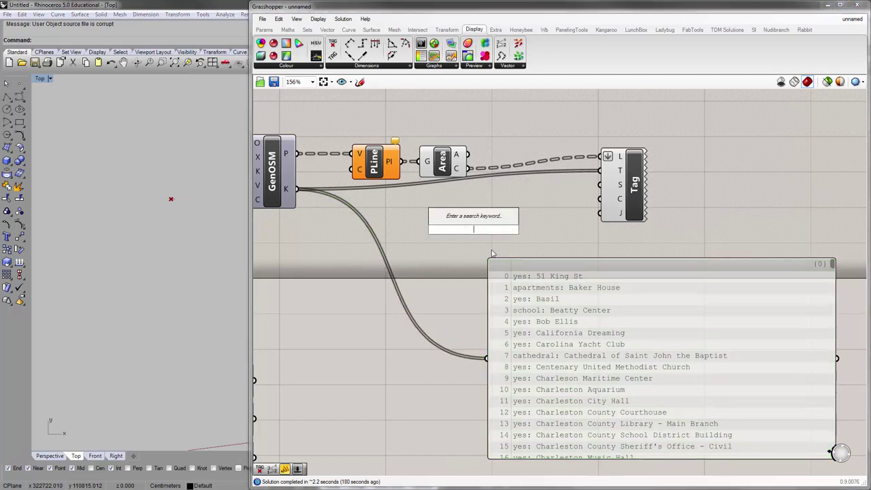
{"action": "type", "text": "1"}
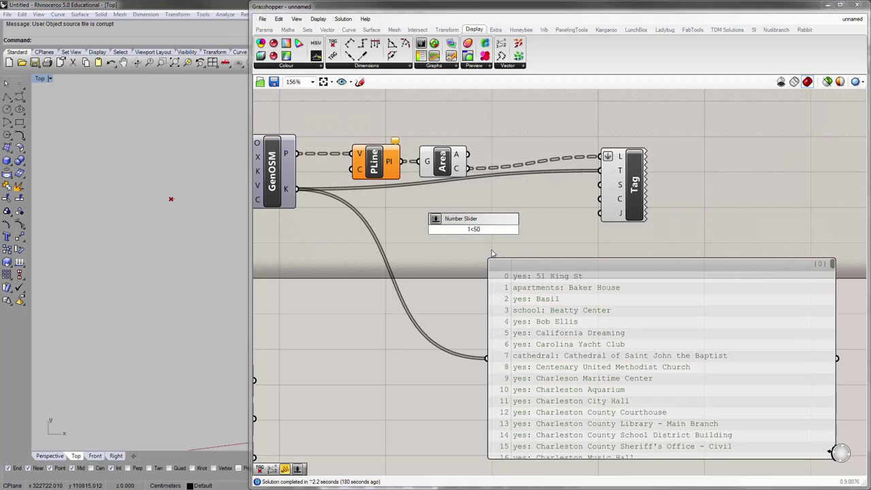
{"action": "key", "text": "Return"}
{"action": "left_click_drag", "start_coordinate": [533, 230], "coordinate": [600, 185]}
Try text sizes of 30 and then 50 on the Size slider, checking the building labels in the Top viewport.
{"action": "left_click_drag", "start_coordinate": [474, 236], "coordinate": [491, 231]}
{"action": "scroll", "coordinate": [158, 250], "scroll_direction": "down", "scroll_amount": 2}
{"action": "scroll", "coordinate": [157, 250], "scroll_direction": "down", "scroll_amount": 5}
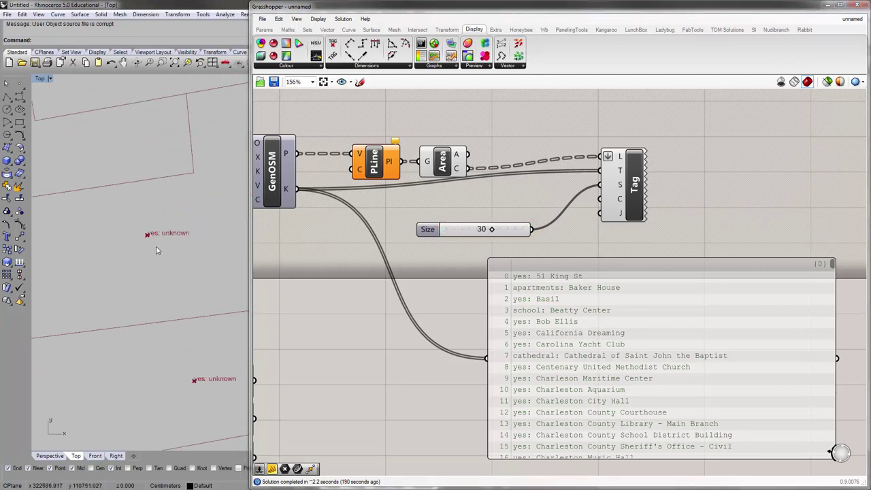
{"action": "left_click_drag", "start_coordinate": [493, 231], "coordinate": [537, 232]}
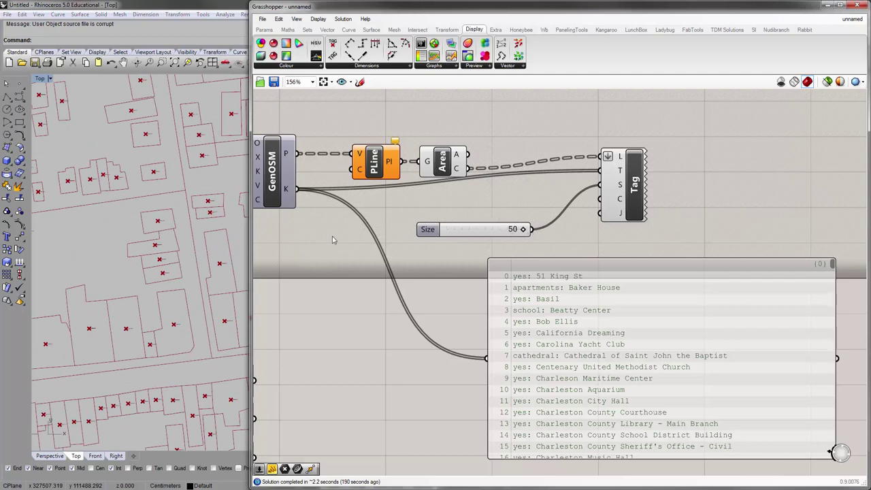
{"action": "right_click_drag", "start_coordinate": [181, 232], "coordinate": [143, 208]}
Raise the Size slider's maximum to 200.
{"action": "double_click", "coordinate": [444, 229]}
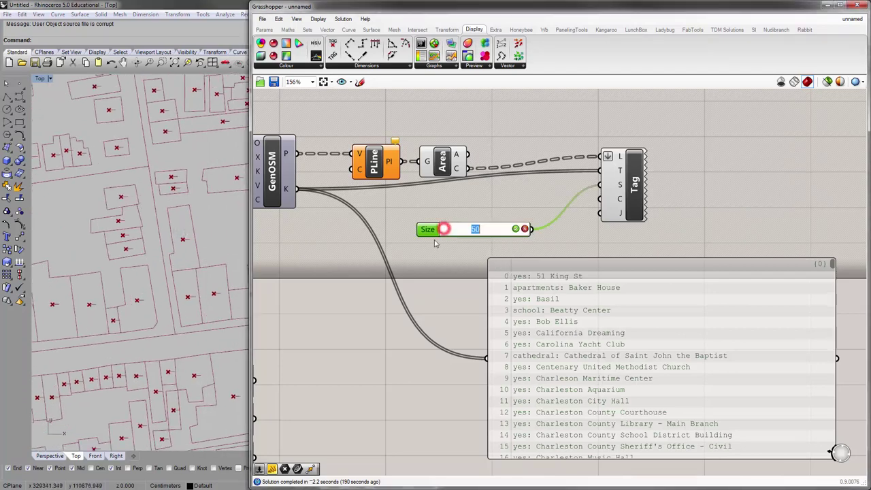
{"action": "left_click", "coordinate": [426, 229]}
{"action": "double_click", "coordinate": [427, 229]}
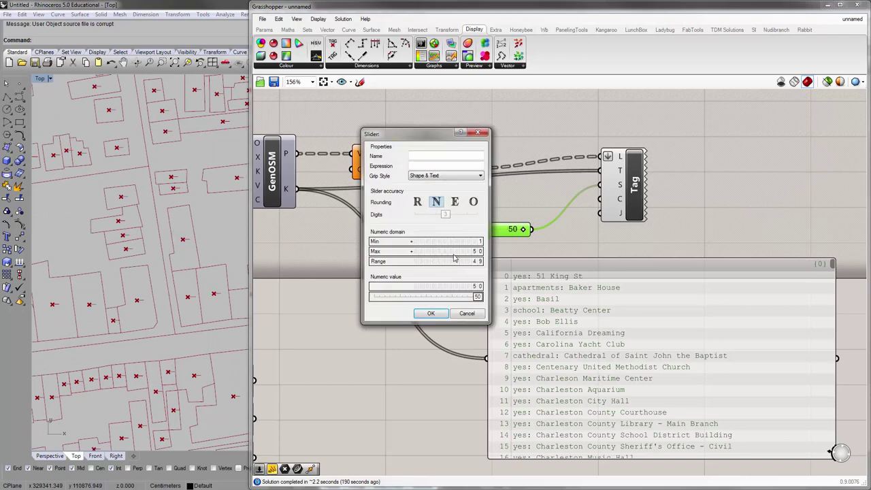
{"action": "double_click", "coordinate": [458, 253]}
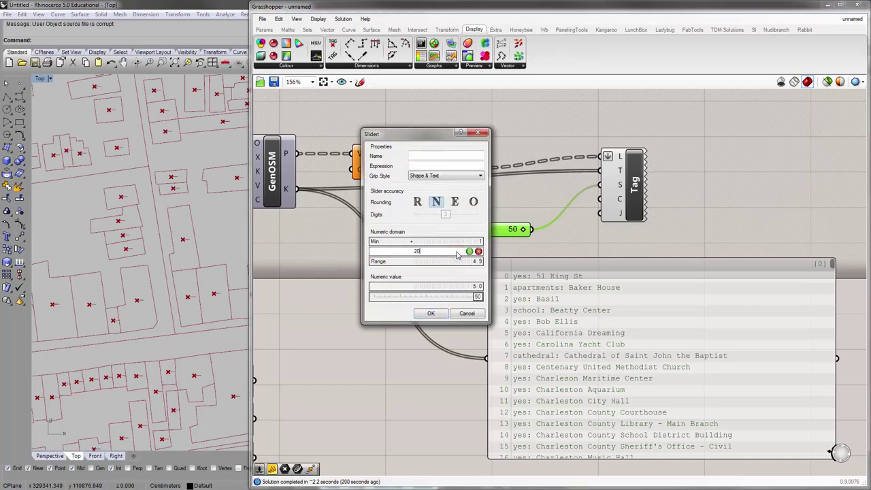
{"action": "left_click", "coordinate": [436, 311]}
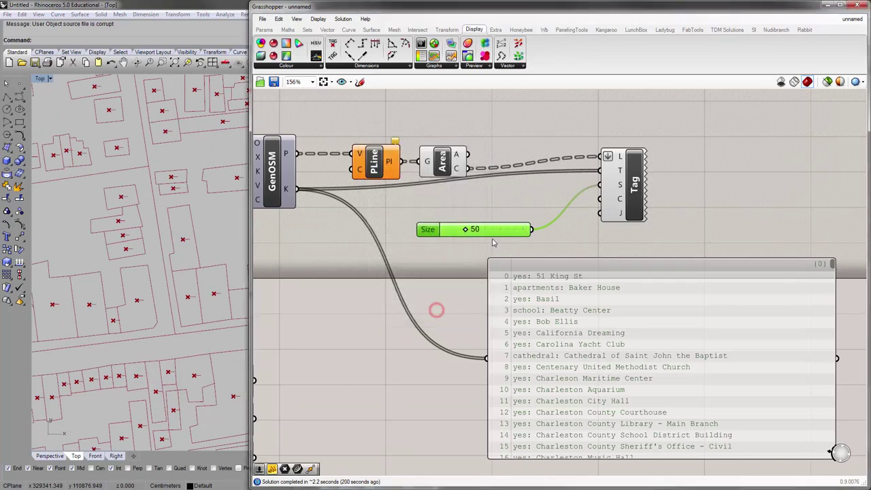
Try a Size slider value of 150, settle on 200, and move the slider up level with the Tag's S input.
{"action": "double_click", "coordinate": [486, 230]}
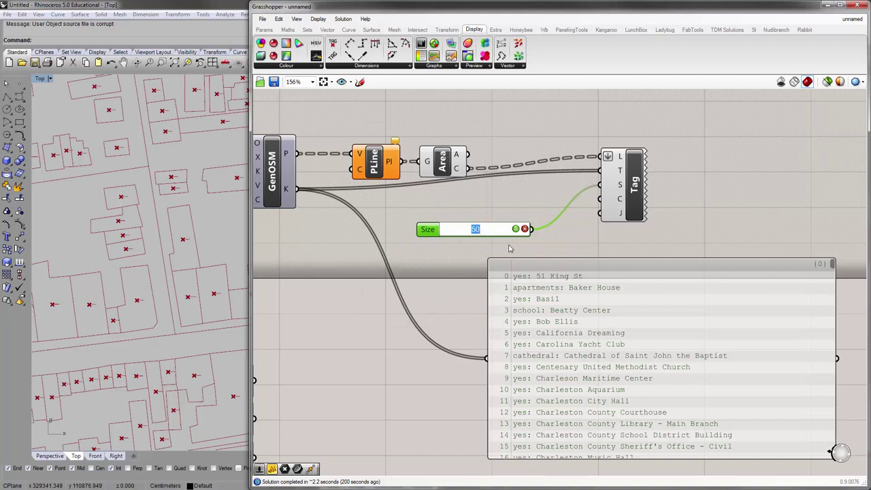
{"action": "key", "text": "Return"}
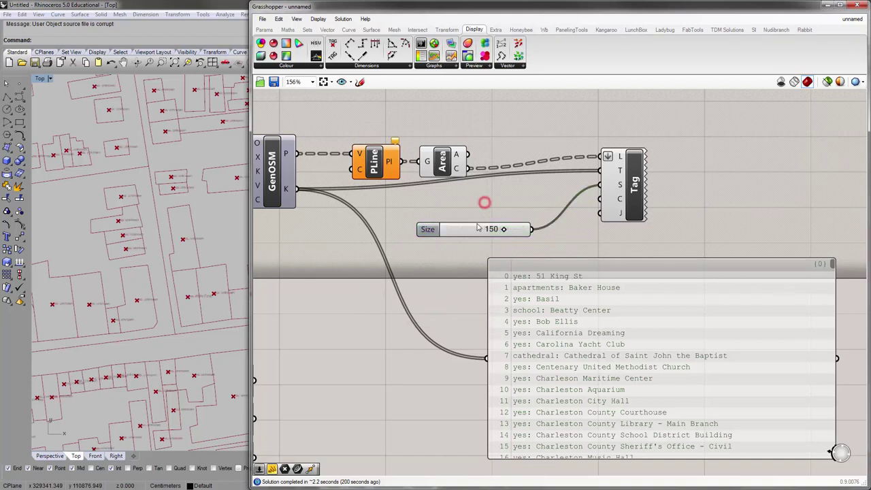
{"action": "double_click", "coordinate": [474, 233]}
{"action": "type", "text": "200"}
{"action": "key", "text": "Return"}
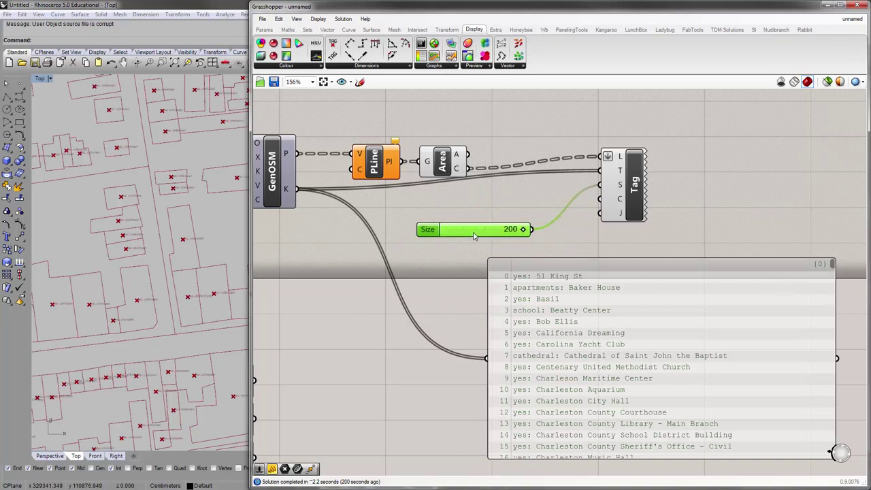
{"action": "left_click_drag", "start_coordinate": [489, 231], "coordinate": [499, 194]}
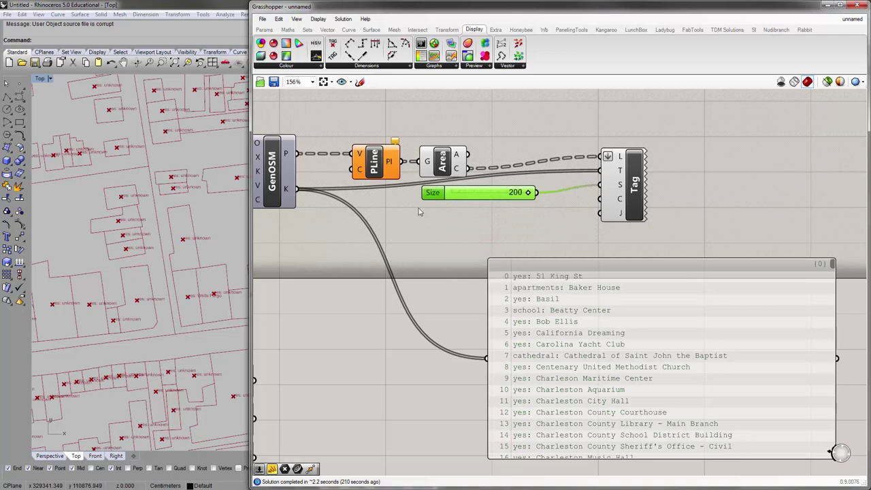
Enlarge the Rhino viewport and examine the building labels across the map, including the one at the Cathedral of Saint John the Baptist.
{"action": "scroll", "coordinate": [228, 273], "scroll_direction": "up", "scroll_amount": 8}
{"action": "right_click_drag", "start_coordinate": [195, 302], "coordinate": [142, 302]}
{"action": "scroll", "coordinate": [141, 302], "scroll_direction": "down", "scroll_amount": 6}
{"action": "scroll", "coordinate": [166, 197], "scroll_direction": "up", "scroll_amount": 8}
{"action": "scroll", "coordinate": [166, 197], "scroll_direction": "up", "scroll_amount": 2}
{"action": "scroll", "coordinate": [168, 196], "scroll_direction": "down", "scroll_amount": 8}
{"action": "left_click_drag", "start_coordinate": [249, 234], "coordinate": [443, 235]}
{"action": "scroll", "coordinate": [179, 252], "scroll_direction": "down", "scroll_amount": 6}
{"action": "scroll", "coordinate": [297, 219], "scroll_direction": "up", "scroll_amount": 8}
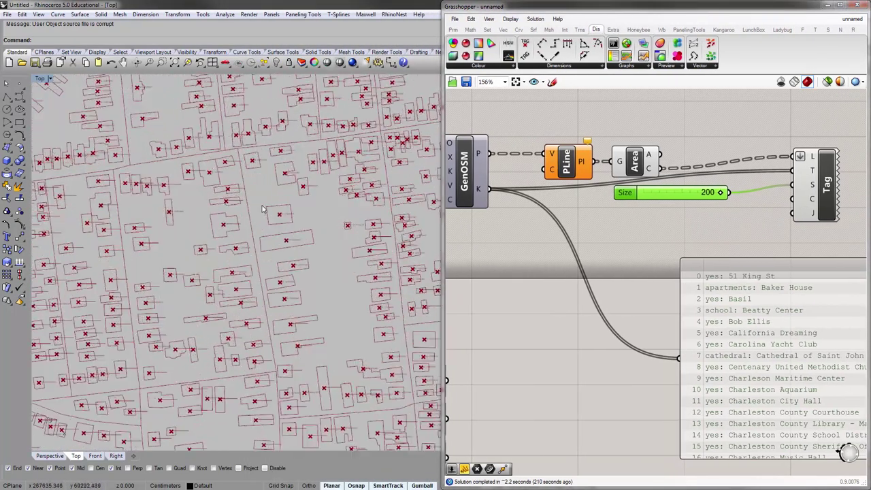
{"action": "scroll", "coordinate": [317, 237], "scroll_direction": "up", "scroll_amount": 8}
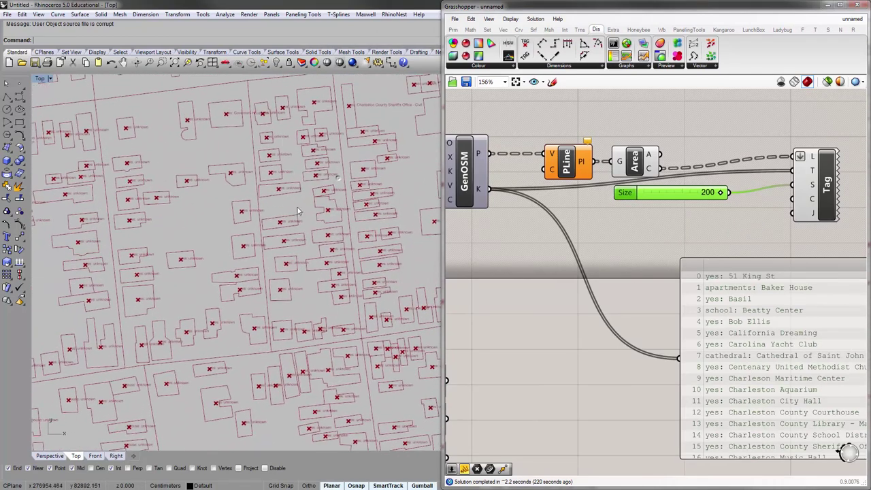
{"action": "scroll", "coordinate": [99, 208], "scroll_direction": "up", "scroll_amount": 4}
{"action": "right_click_drag", "start_coordinate": [152, 165], "coordinate": [315, 350]}
{"action": "scroll", "coordinate": [315, 350], "scroll_direction": "down", "scroll_amount": 4}
{"action": "scroll", "coordinate": [367, 228], "scroll_direction": "up", "scroll_amount": 4}
{"action": "scroll", "coordinate": [248, 216], "scroll_direction": "down", "scroll_amount": 6}
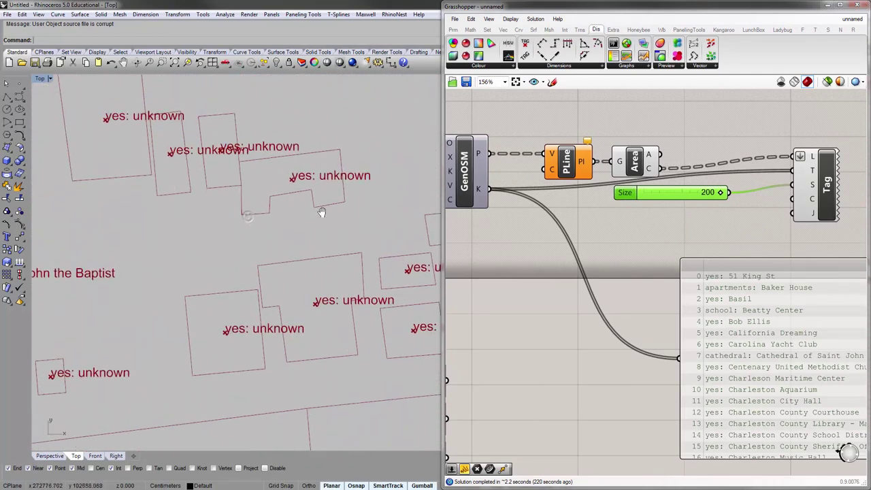
{"action": "scroll", "coordinate": [234, 214], "scroll_direction": "up", "scroll_amount": 5}
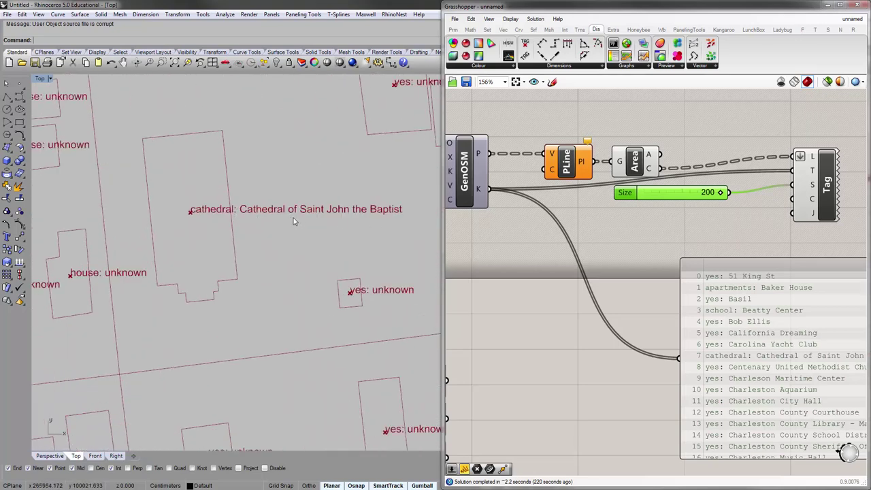
{"action": "scroll", "coordinate": [229, 204], "scroll_direction": "down", "scroll_amount": 5}
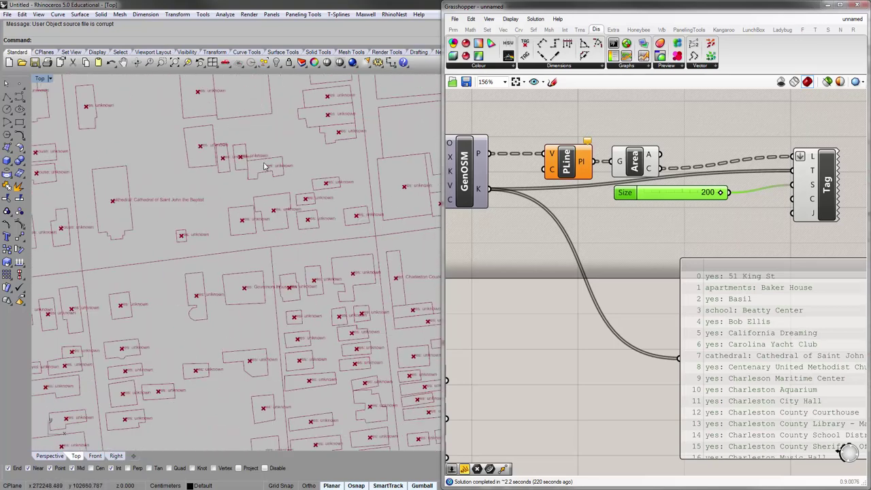
{"action": "scroll", "coordinate": [251, 254], "scroll_direction": "up", "scroll_amount": 5}
{"action": "scroll", "coordinate": [177, 193], "scroll_direction": "down", "scroll_amount": 6}
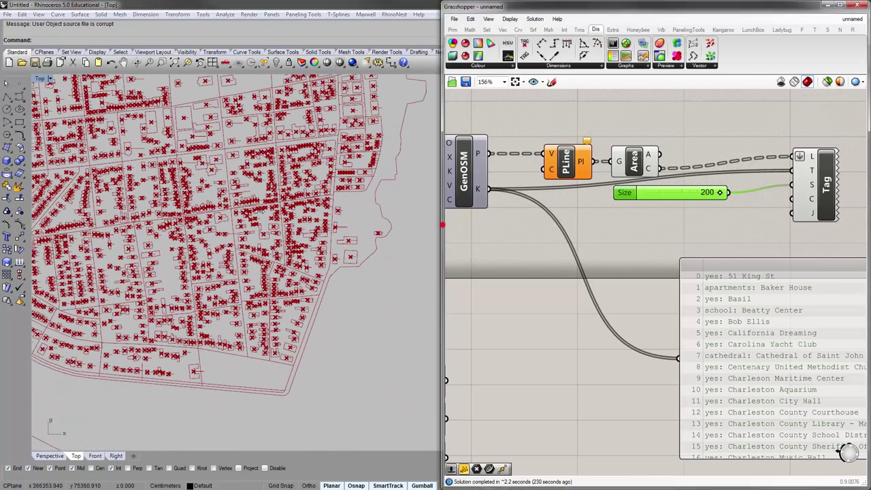
Widen the Grasshopper window again and move the building-name panel closer to GenOSM.
{"action": "left_click_drag", "start_coordinate": [441, 226], "coordinate": [170, 227]}
{"action": "right_click_drag", "start_coordinate": [465, 278], "coordinate": [418, 242]}
{"action": "left_click", "coordinate": [437, 241]}
{"action": "mouse_move", "coordinate": [717, 203]}
{"action": "left_mouse_down"}
{"action": "mouse_move", "coordinate": [716, 211]}
{"action": "mouse_move", "coordinate": [717, 192]}
{"action": "left_mouse_up"}
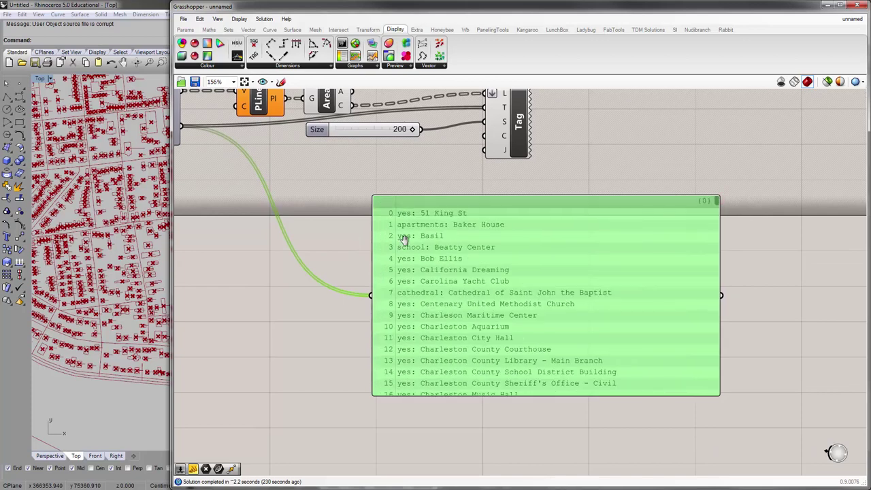
{"action": "right_click_drag", "start_coordinate": [400, 239], "coordinate": [416, 240]}
{"action": "left_click_drag", "start_coordinate": [443, 249], "coordinate": [379, 237]}
{"action": "right_click_drag", "start_coordinate": [379, 238], "coordinate": [473, 248]}
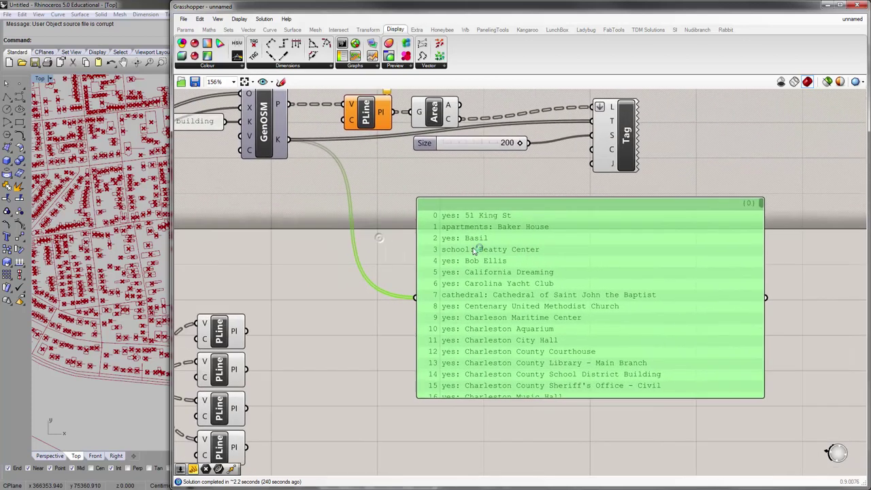
Move the panel down beside the road PLine components and connect the last output of the road OSM component to it.
{"action": "right_click_drag", "start_coordinate": [292, 298], "coordinate": [506, 173]}
{"action": "right_click_drag", "start_coordinate": [442, 204], "coordinate": [330, 237]}
{"action": "left_click_drag", "start_coordinate": [642, 238], "coordinate": [546, 333]}
{"action": "right_click_drag", "start_coordinate": [461, 322], "coordinate": [515, 279]}
{"action": "left_click_drag", "start_coordinate": [300, 280], "coordinate": [476, 256]}
{"action": "right_click_drag", "start_coordinate": [576, 259], "coordinate": [465, 253]}
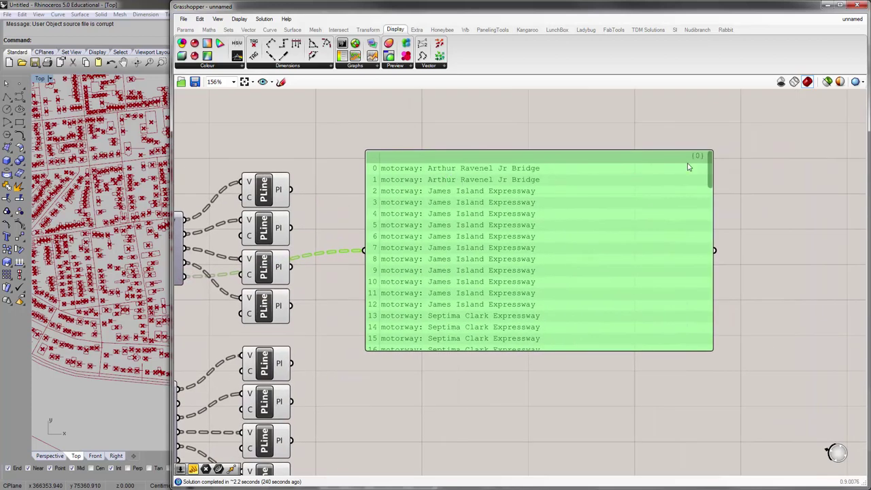
Read through the HWY component's motorway and trunk road names in the panel.
{"action": "left_click_drag", "start_coordinate": [710, 168], "coordinate": [711, 320]}
{"action": "right_click_drag", "start_coordinate": [499, 241], "coordinate": [555, 225]}
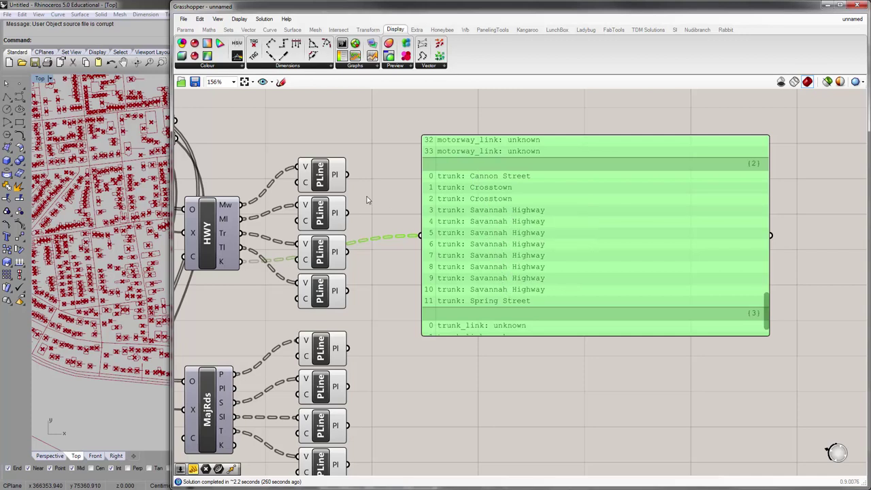
{"action": "left_click_drag", "start_coordinate": [768, 317], "coordinate": [765, 144]}
Move the panel beside the major-road PLine components, connect the MajRds K output to it and examine the street names by road class.
{"action": "scroll", "coordinate": [548, 216], "scroll_direction": "down", "scroll_amount": 4}
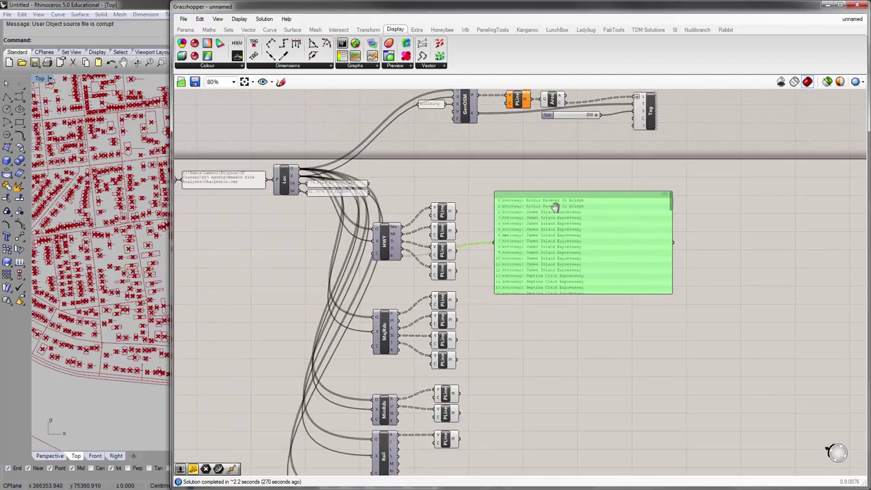
{"action": "right_click_drag", "start_coordinate": [547, 216], "coordinate": [574, 194]}
{"action": "right_click_drag", "start_coordinate": [489, 244], "coordinate": [451, 256]}
{"action": "scroll", "coordinate": [466, 243], "scroll_direction": "up", "scroll_amount": 5}
{"action": "scroll", "coordinate": [467, 240], "scroll_direction": "down", "scroll_amount": 5}
{"action": "right_click_drag", "start_coordinate": [481, 217], "coordinate": [470, 161]}
{"action": "left_click_drag", "start_coordinate": [523, 216], "coordinate": [518, 229]}
{"action": "scroll", "coordinate": [509, 291], "scroll_direction": "up", "scroll_amount": 3}
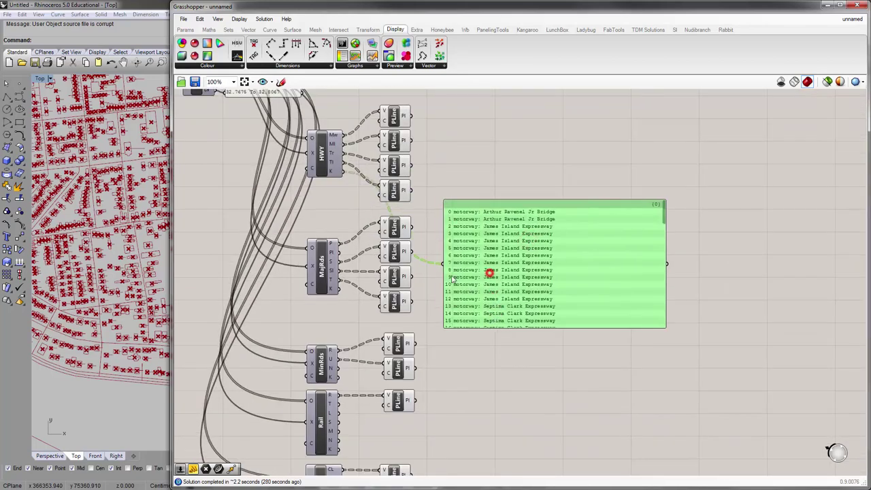
{"action": "left_click_drag", "start_coordinate": [281, 299], "coordinate": [444, 258]}
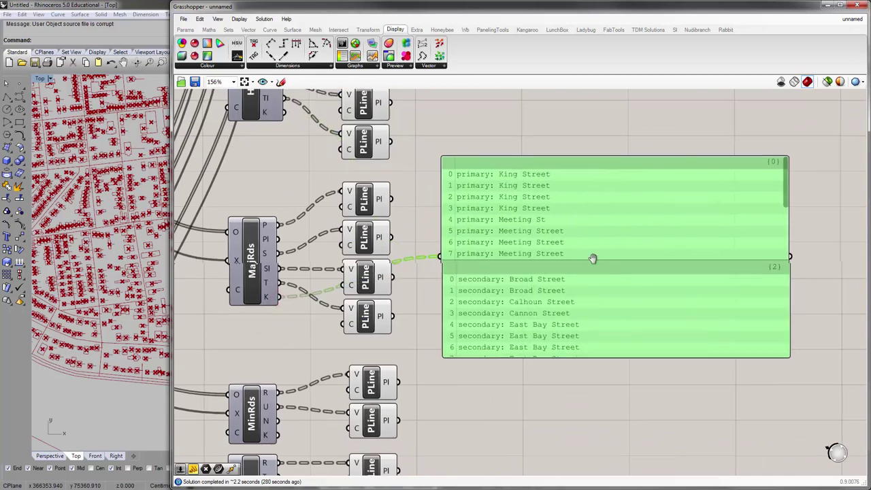
{"action": "scroll", "coordinate": [765, 157], "scroll_direction": "down", "scroll_amount": 10}
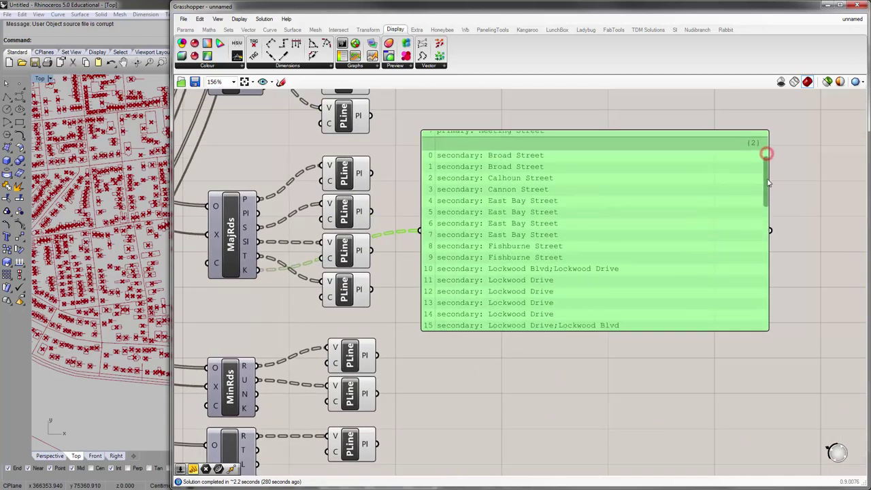
{"action": "scroll", "coordinate": [776, 248], "scroll_direction": "down", "scroll_amount": 6}
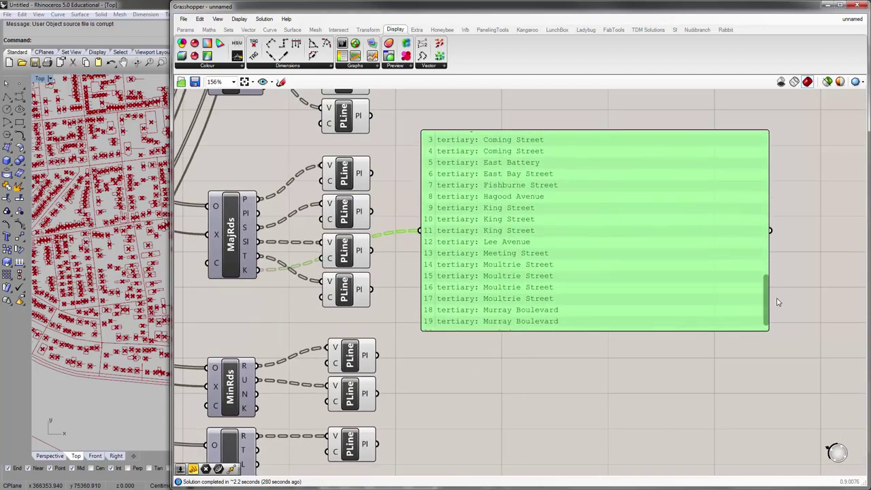
Move the panel beside the minor-road components, connect the MinRds K output to it and look through the residential and unclassified street names.
{"action": "right_click_drag", "start_coordinate": [554, 242], "coordinate": [531, 204]}
{"action": "scroll", "coordinate": [527, 208], "scroll_direction": "down", "scroll_amount": 3}
{"action": "left_click_drag", "start_coordinate": [519, 212], "coordinate": [547, 259]}
{"action": "scroll", "coordinate": [375, 265], "scroll_direction": "up", "scroll_amount": 2}
{"action": "right_click_drag", "start_coordinate": [773, 261], "coordinate": [639, 253]}
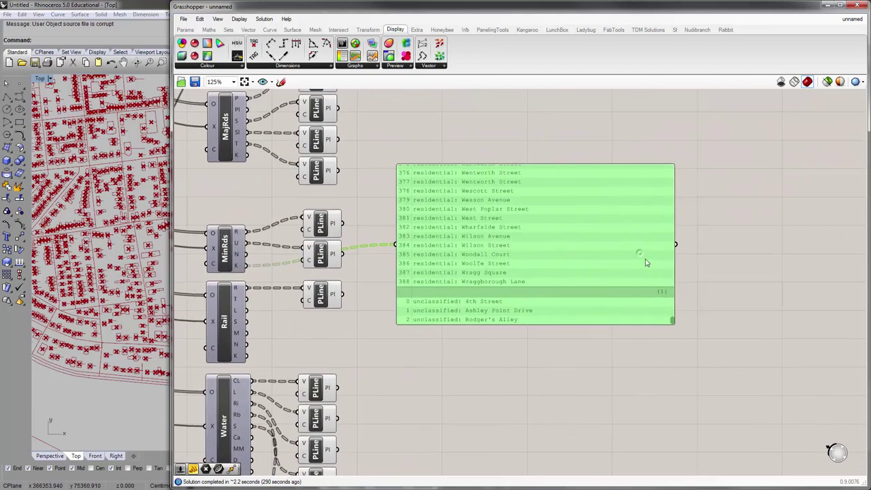
{"action": "left_click_drag", "start_coordinate": [674, 324], "coordinate": [674, 168]}
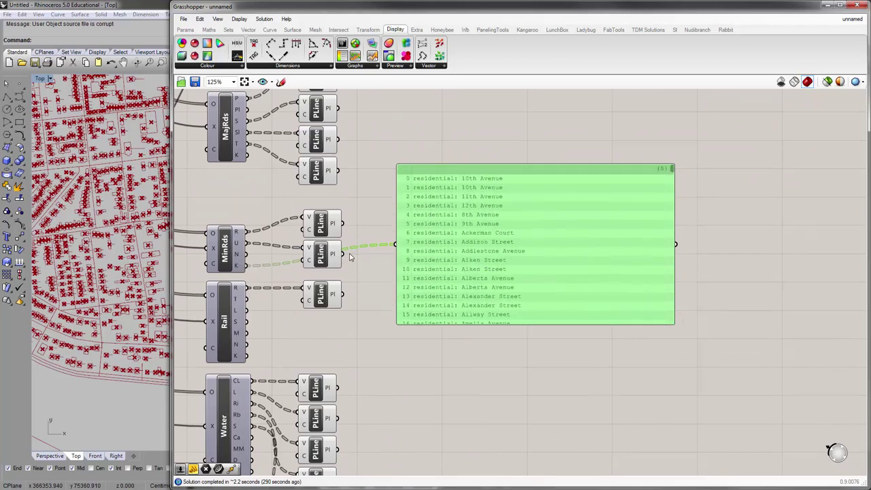
Delete the panel that lists the road names.
{"action": "scroll", "coordinate": [404, 280], "scroll_direction": "down", "scroll_amount": 5}
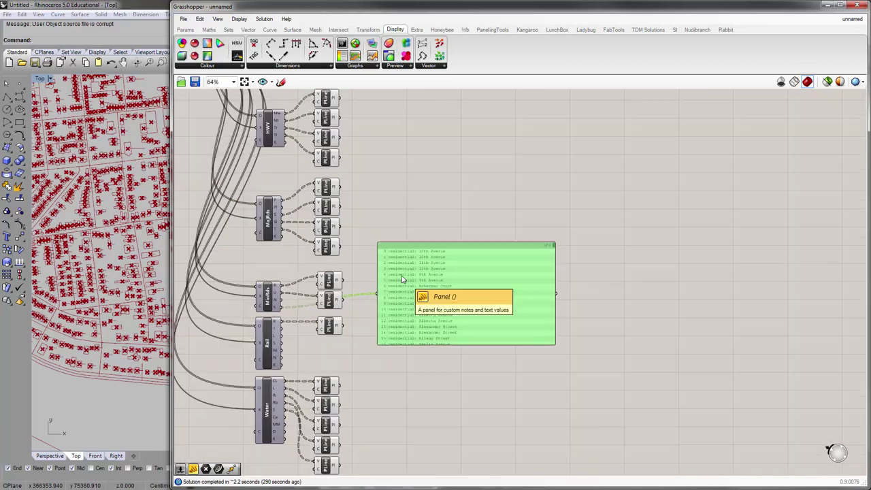
{"action": "right_click_drag", "start_coordinate": [415, 322], "coordinate": [476, 226]}
{"action": "key", "text": "Delete"}
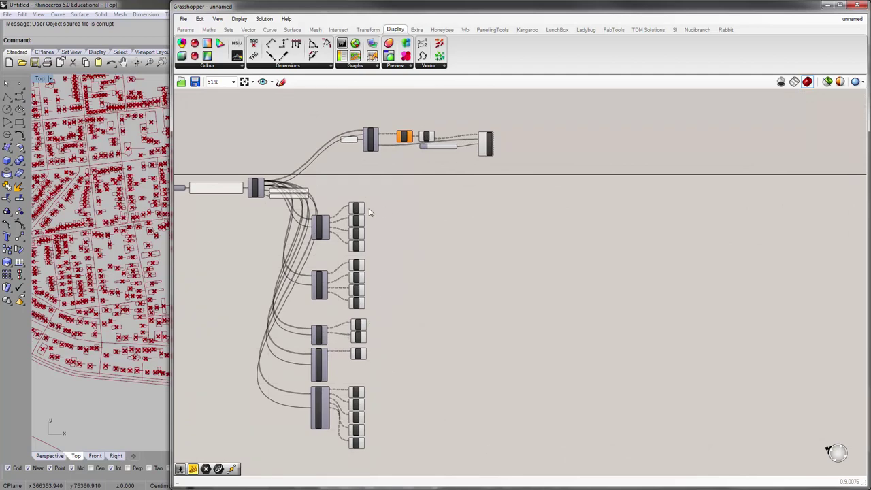
Narrow the Grasshopper window and widen the "building" keyword panel feeding GenOSM.
{"action": "left_click_drag", "start_coordinate": [174, 214], "coordinate": [240, 206]}
{"action": "right_click_drag", "start_coordinate": [439, 100], "coordinate": [431, 132]}
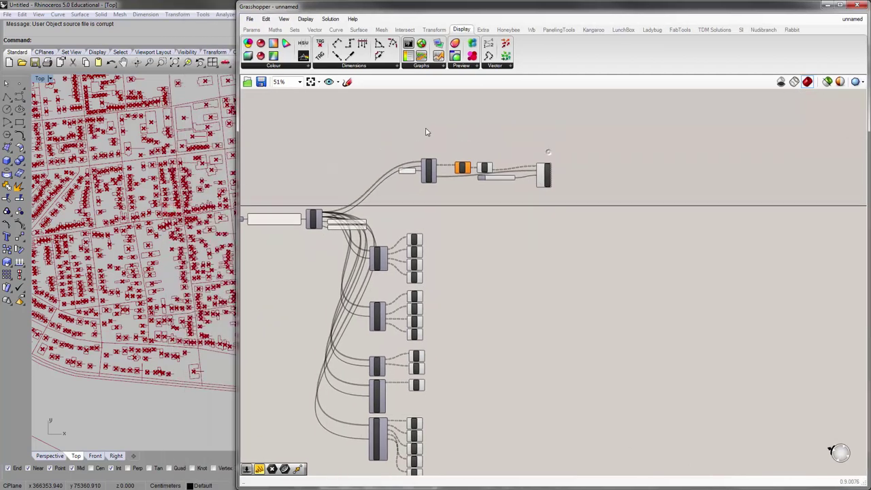
{"action": "scroll", "coordinate": [431, 132], "scroll_direction": "up", "scroll_amount": 6}
{"action": "right_click_drag", "start_coordinate": [388, 270], "coordinate": [517, 175]}
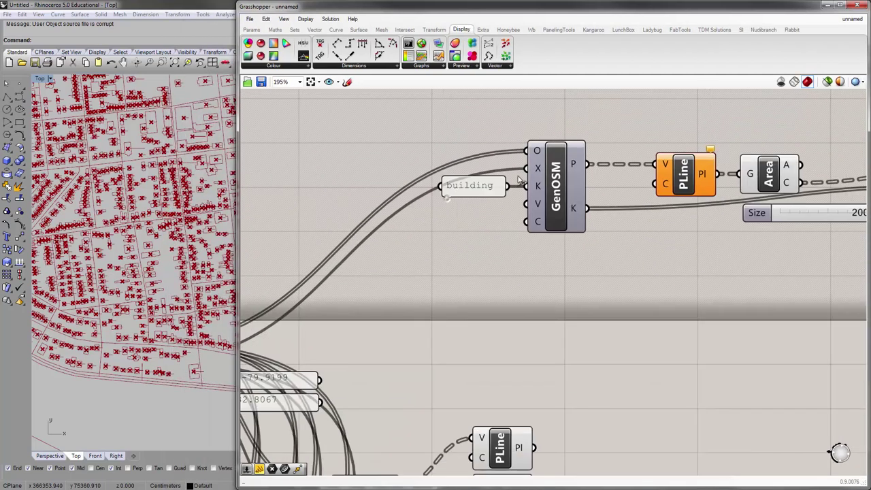
{"action": "left_click", "coordinate": [567, 193]}
{"action": "right_click_drag", "start_coordinate": [558, 195], "coordinate": [502, 214]}
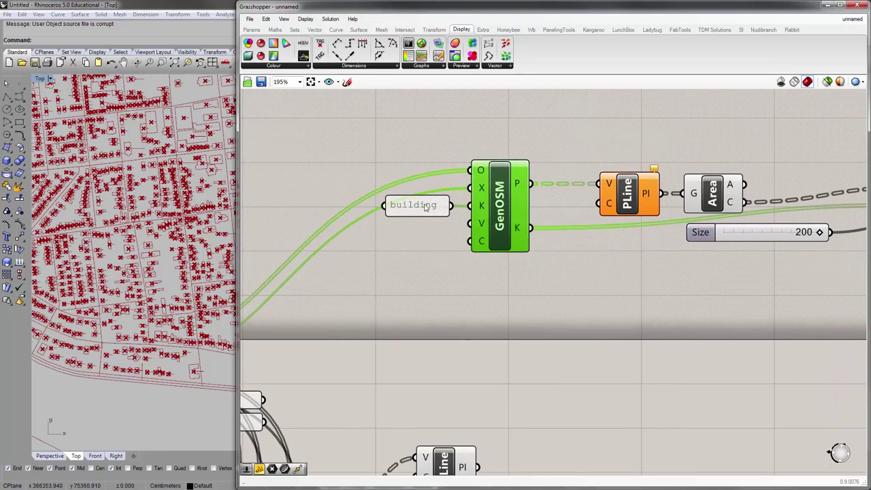
{"action": "left_click_drag", "start_coordinate": [385, 206], "coordinate": [373, 205]}
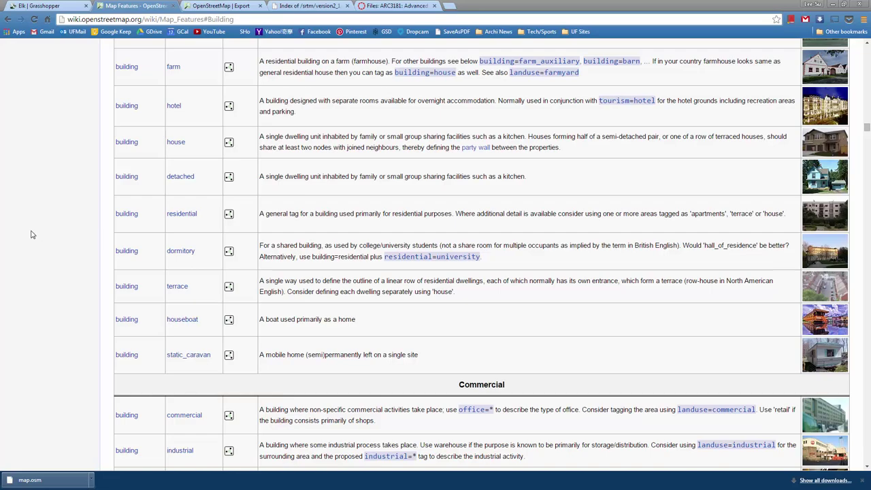
Switch to the OpenStreetMap wiki Map Features page in the browser and examine the building values and the contents list of other feature keys.
{"action": "scroll", "coordinate": [31, 235], "scroll_direction": "down", "scroll_amount": 20}
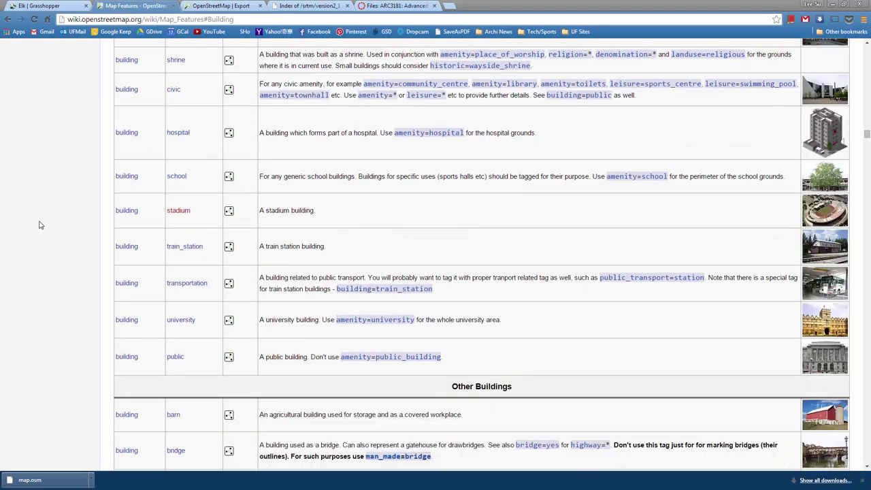
{"action": "scroll", "coordinate": [36, 228], "scroll_direction": "down", "scroll_amount": 5}
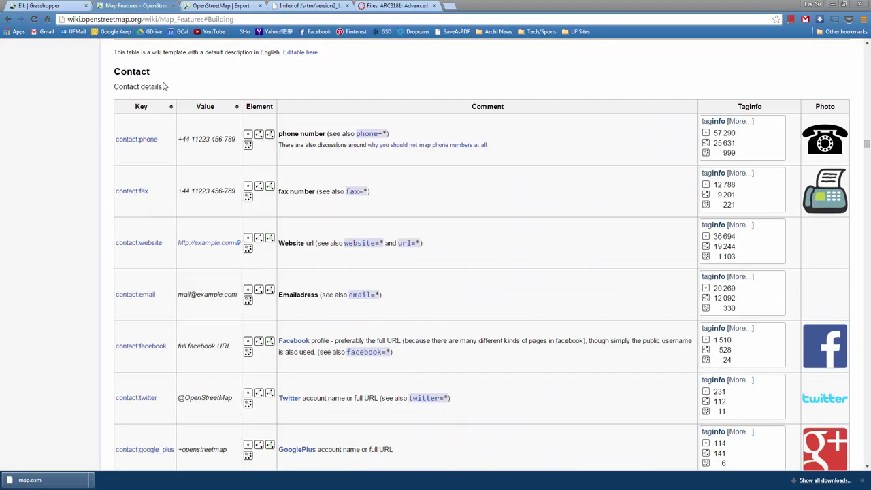
{"action": "left_click_drag", "start_coordinate": [867, 144], "coordinate": [863, 1]}
{"action": "scroll", "coordinate": [266, 236], "scroll_direction": "down", "scroll_amount": 6}
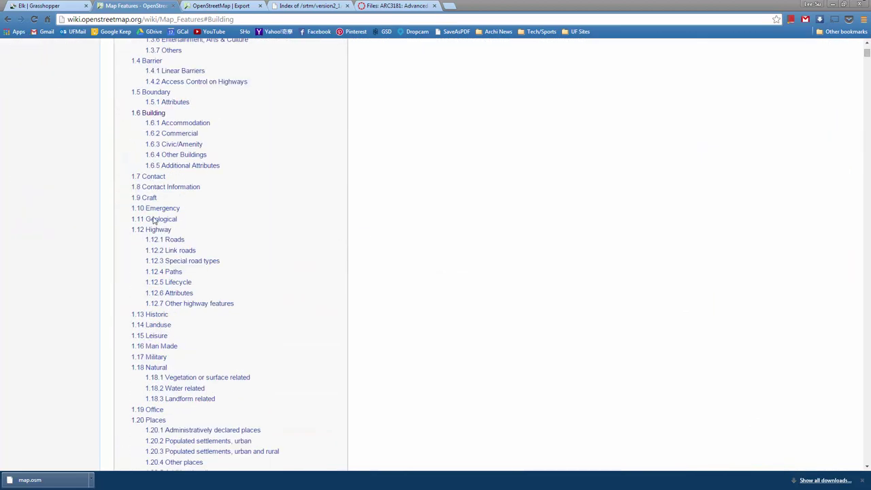
{"action": "scroll", "coordinate": [132, 215], "scroll_direction": "down", "scroll_amount": 2}
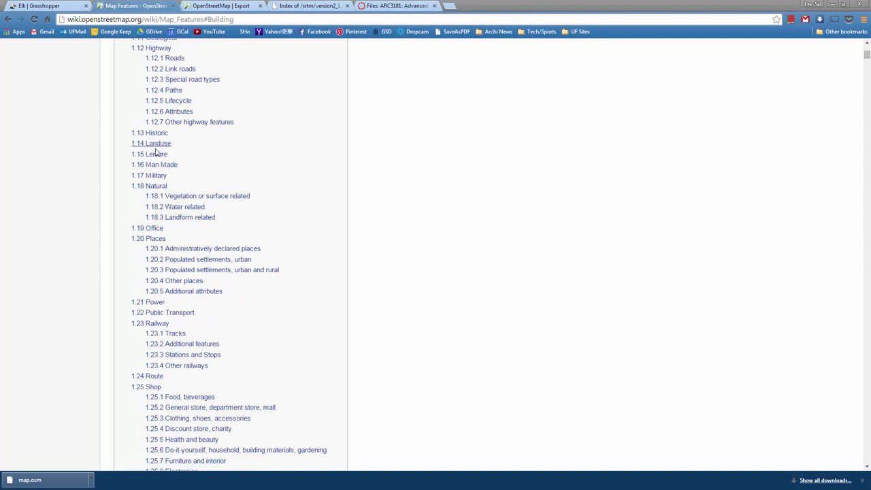
{"action": "scroll", "coordinate": [151, 204], "scroll_direction": "down", "scroll_amount": 1}
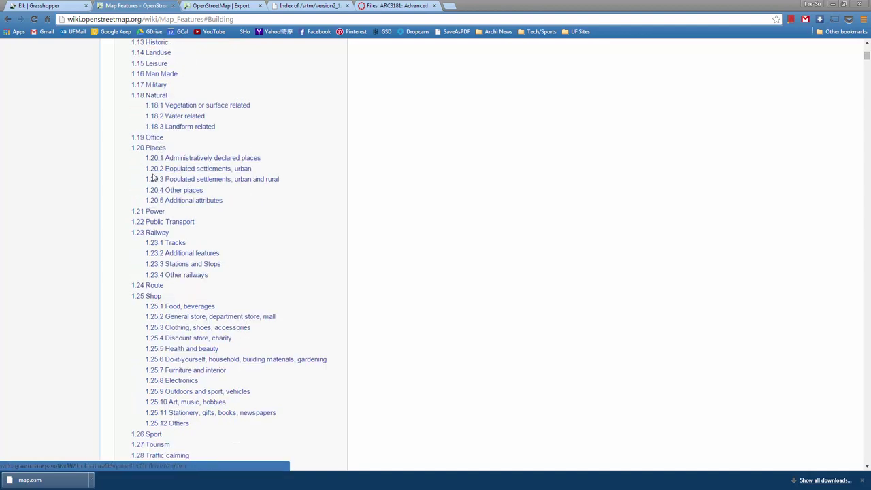
{"action": "scroll", "coordinate": [168, 190], "scroll_direction": "down", "scroll_amount": 1}
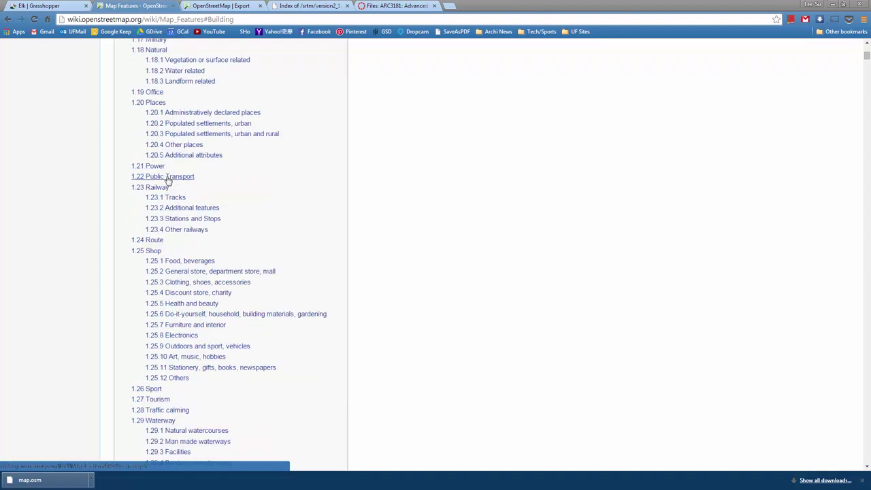
{"action": "scroll", "coordinate": [168, 182], "scroll_direction": "down", "scroll_amount": 3}
{"action": "scroll", "coordinate": [158, 197], "scroll_direction": "down", "scroll_amount": 4}
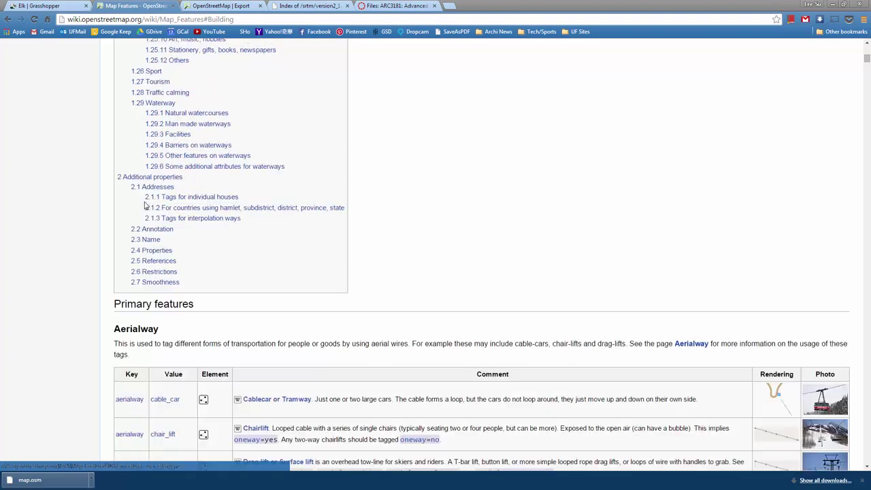
{"action": "left_click_drag", "start_coordinate": [867, 62], "coordinate": [848, 53]}
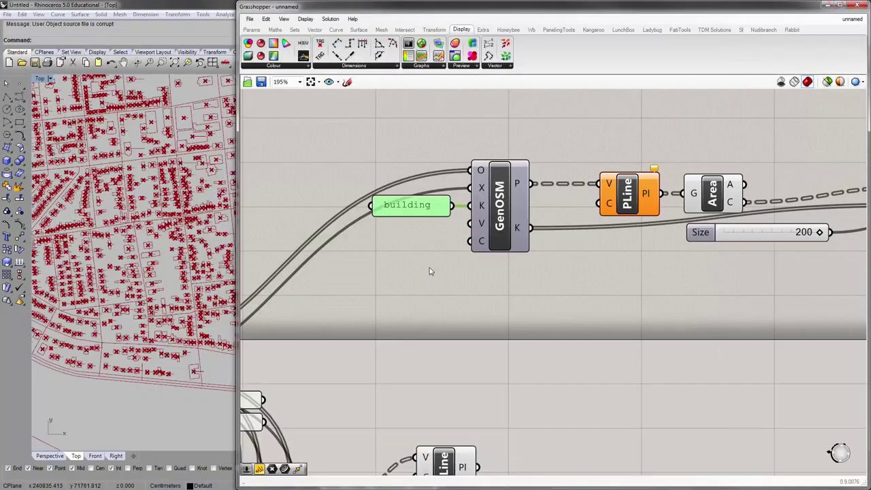
Return to Grasshopper, enlarge the Rhino viewport to show the whole peninsula and turn off the preview of the Area component.
{"action": "left_click", "coordinate": [426, 270]}
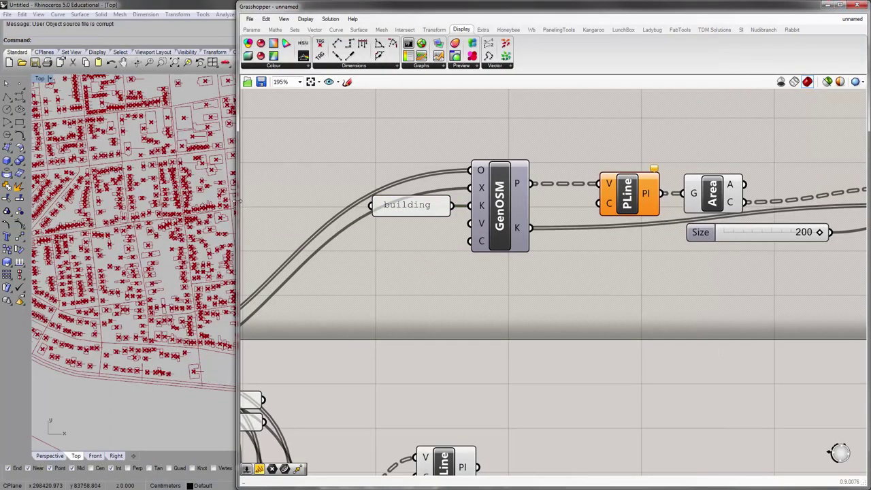
{"action": "left_click_drag", "start_coordinate": [237, 199], "coordinate": [447, 199]}
{"action": "scroll", "coordinate": [323, 198], "scroll_direction": "down", "scroll_amount": 3}
{"action": "scroll", "coordinate": [319, 349], "scroll_direction": "down", "scroll_amount": 5}
{"action": "scroll", "coordinate": [254, 265], "scroll_direction": "up", "scroll_amount": 1}
{"action": "right_click_drag", "start_coordinate": [766, 305], "coordinate": [659, 149]}
{"action": "scroll", "coordinate": [659, 149], "scroll_direction": "down", "scroll_amount": 5}
{"action": "right_click_drag", "start_coordinate": [751, 146], "coordinate": [684, 200]}
{"action": "scroll", "coordinate": [684, 199], "scroll_direction": "up", "scroll_amount": 5}
{"action": "left_click", "coordinate": [603, 117]}
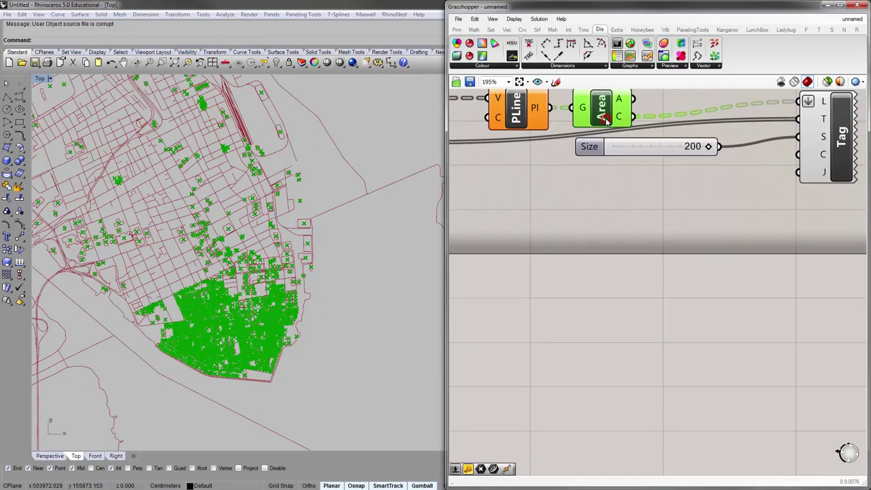
{"action": "key", "text": "ctrl+q"}
{"action": "left_click", "coordinate": [596, 199]}
{"action": "right_click_drag", "start_coordinate": [599, 199], "coordinate": [623, 259]}
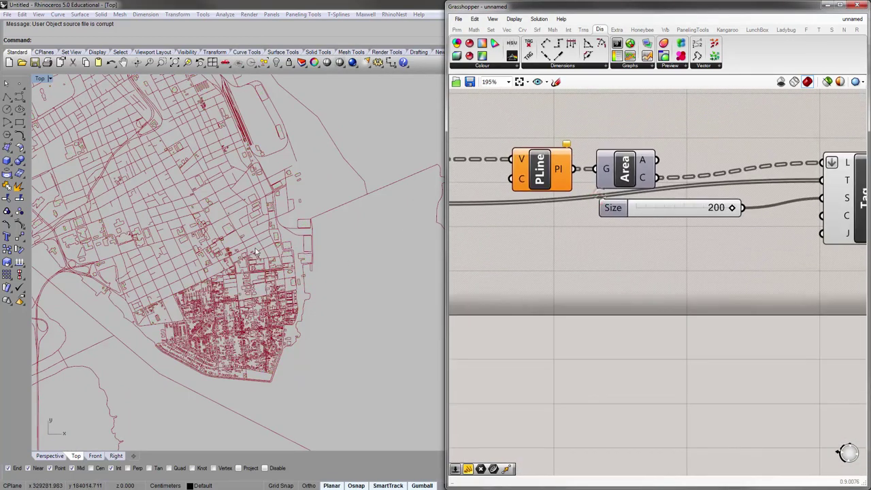
Look over the building outlines, and resize the Grasshopper window so the HWY and MajRds components sit beside the map.
{"action": "scroll", "coordinate": [248, 228], "scroll_direction": "up", "scroll_amount": 6}
{"action": "scroll", "coordinate": [248, 229], "scroll_direction": "down", "scroll_amount": 5}
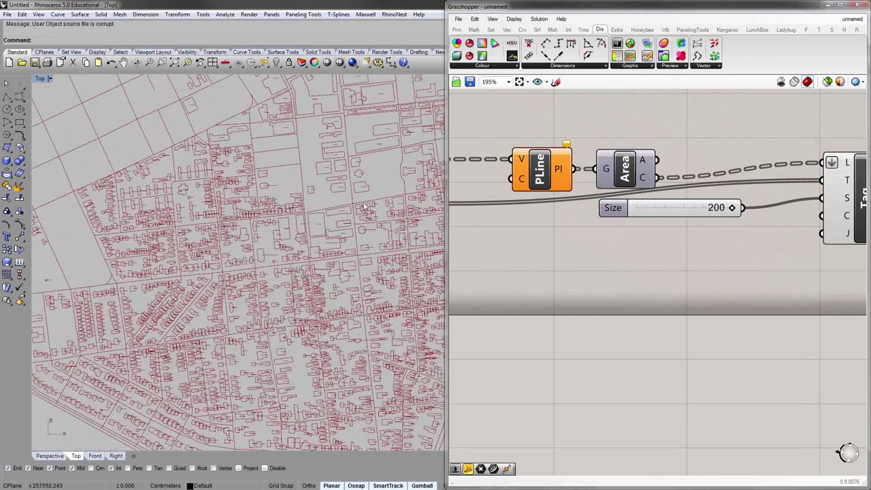
{"action": "left_click_drag", "start_coordinate": [447, 222], "coordinate": [209, 216]}
{"action": "right_click_drag", "start_coordinate": [320, 205], "coordinate": [453, 136]}
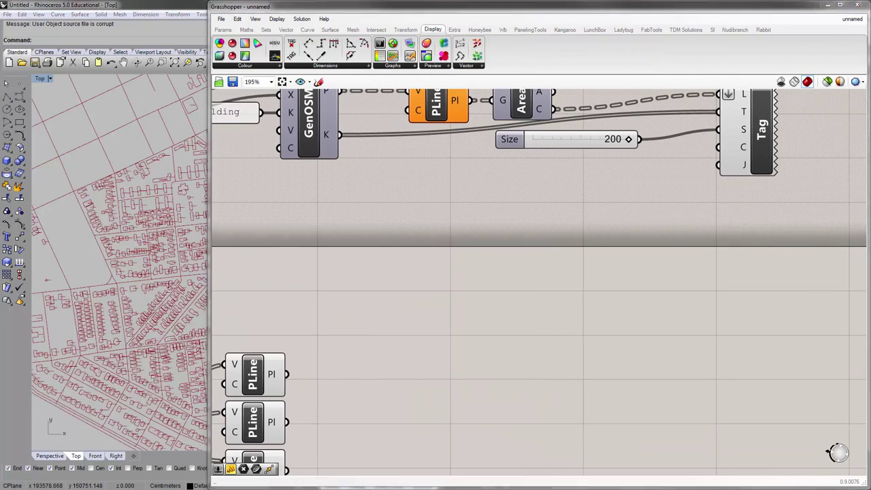
{"action": "left_click", "coordinate": [418, 262]}
{"action": "right_click_drag", "start_coordinate": [403, 258], "coordinate": [486, 138]}
{"action": "scroll", "coordinate": [431, 239], "scroll_direction": "down", "scroll_amount": 2}
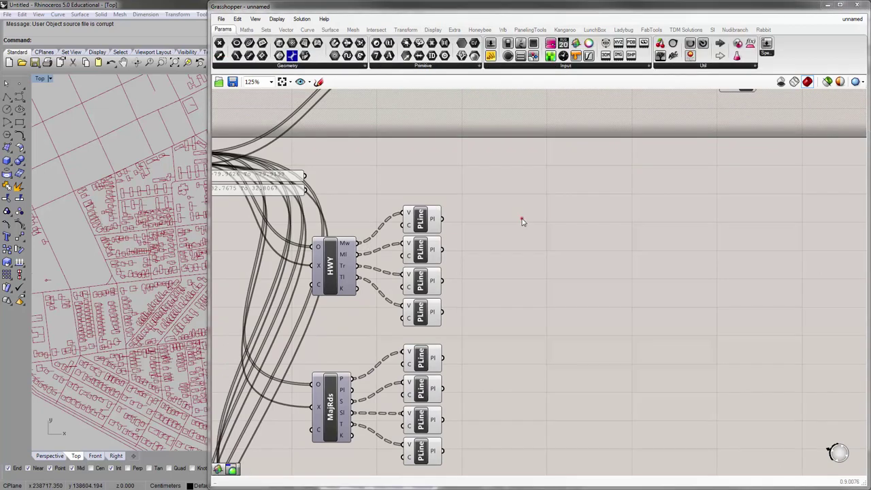
{"action": "right_click_drag", "start_coordinate": [521, 220], "coordinate": [483, 181]}
{"action": "left_click_drag", "start_coordinate": [212, 251], "coordinate": [354, 251]}
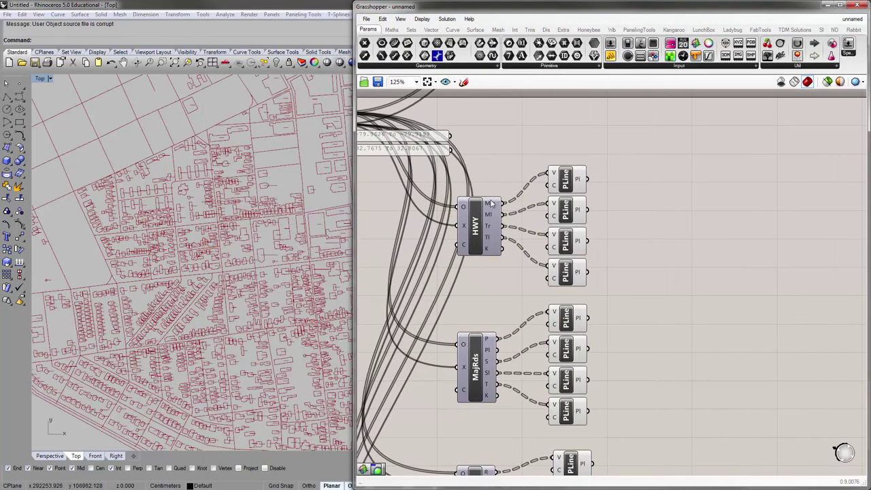
Select the motorway, motorway-link and trunk PLine components one at a time to look for their roads on the map.
{"action": "left_click", "coordinate": [557, 175]}
{"action": "left_click", "coordinate": [559, 202]}
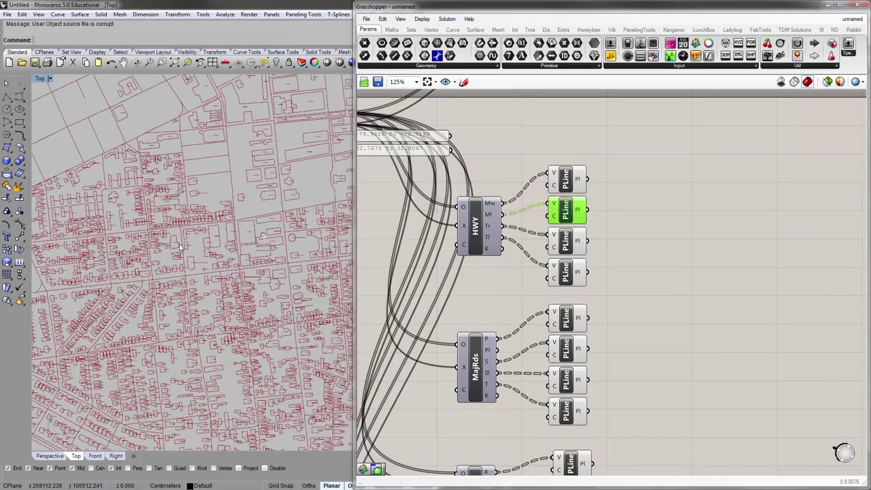
{"action": "left_click", "coordinate": [568, 242]}
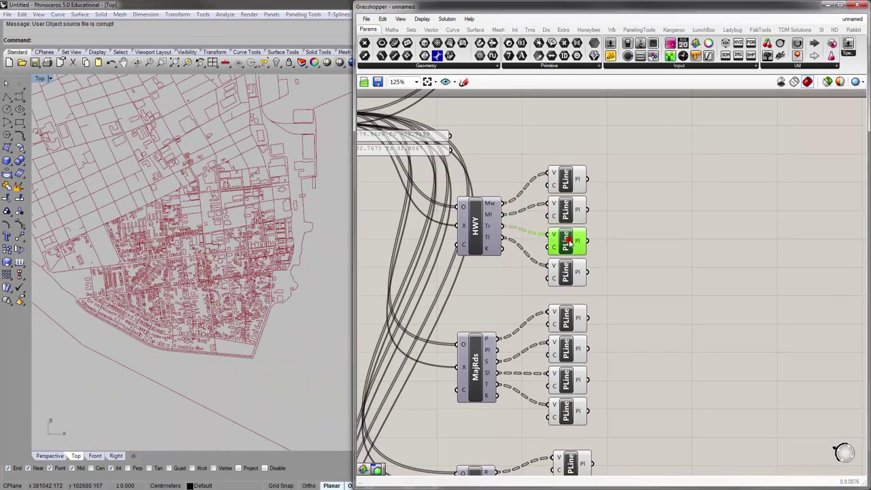
{"action": "left_click", "coordinate": [565, 178]}
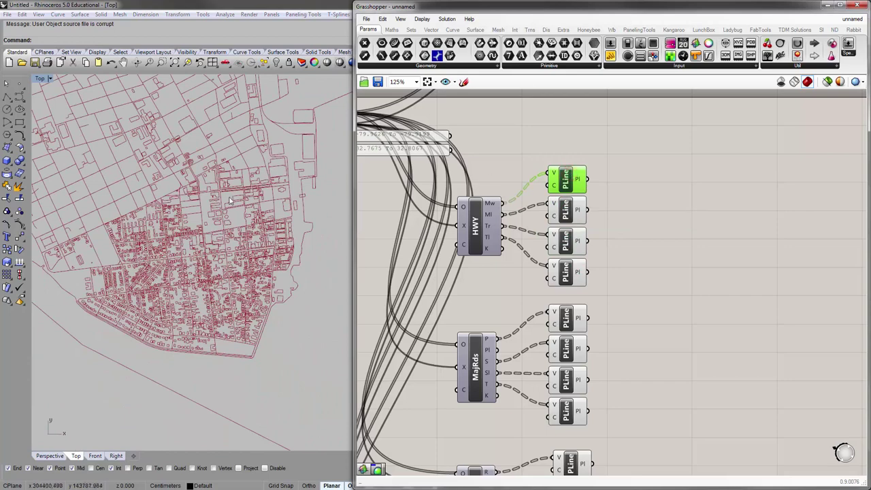